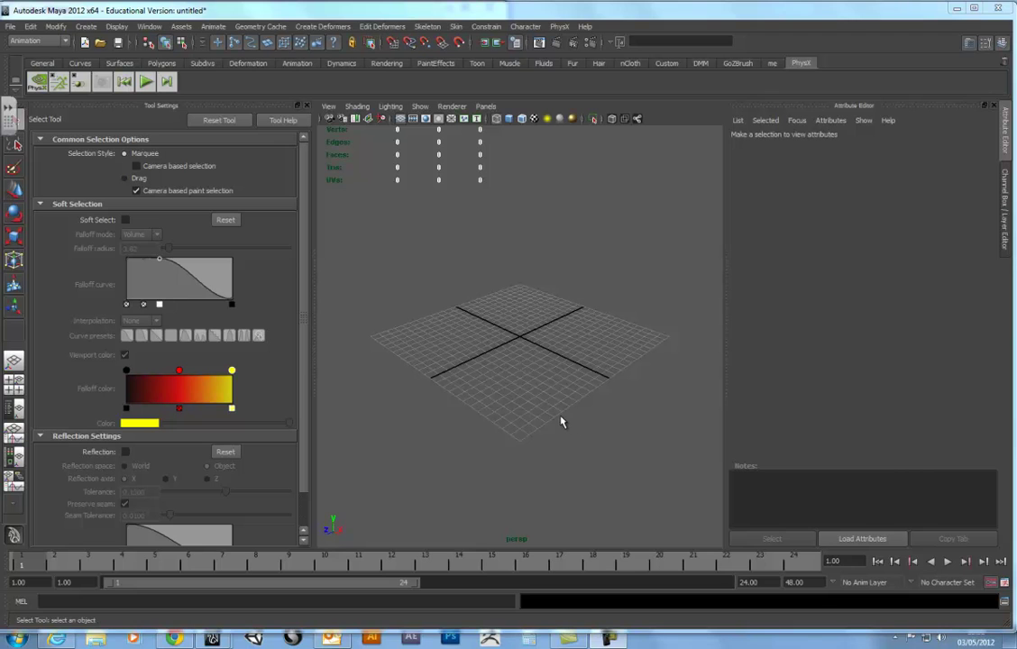
Step: Open the Project Window and start a new project
mouse_move(533, 402)
left_mouse_down("alt")
mouse_move(520, 391)
mouse_move(532, 405)
left_mouse_up("alt")
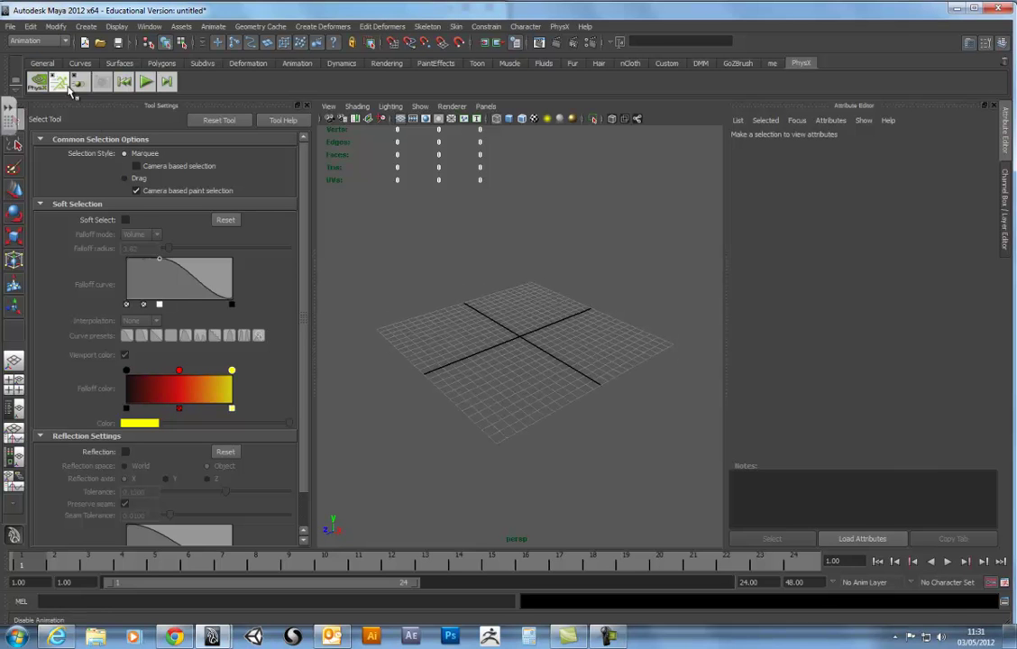
left_click(15, 29)
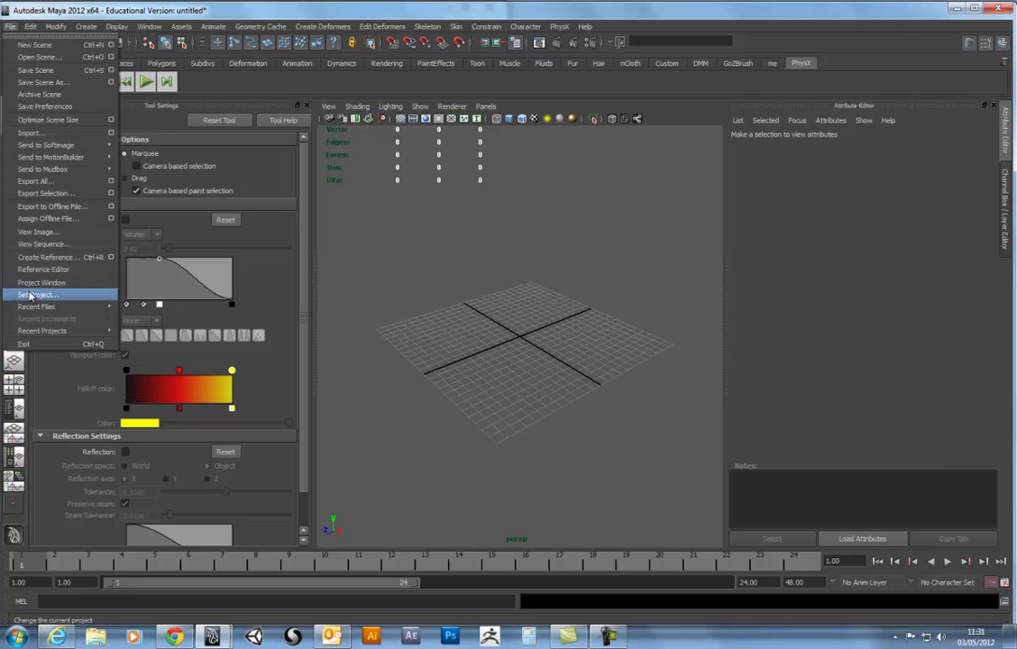
left_click(34, 285)
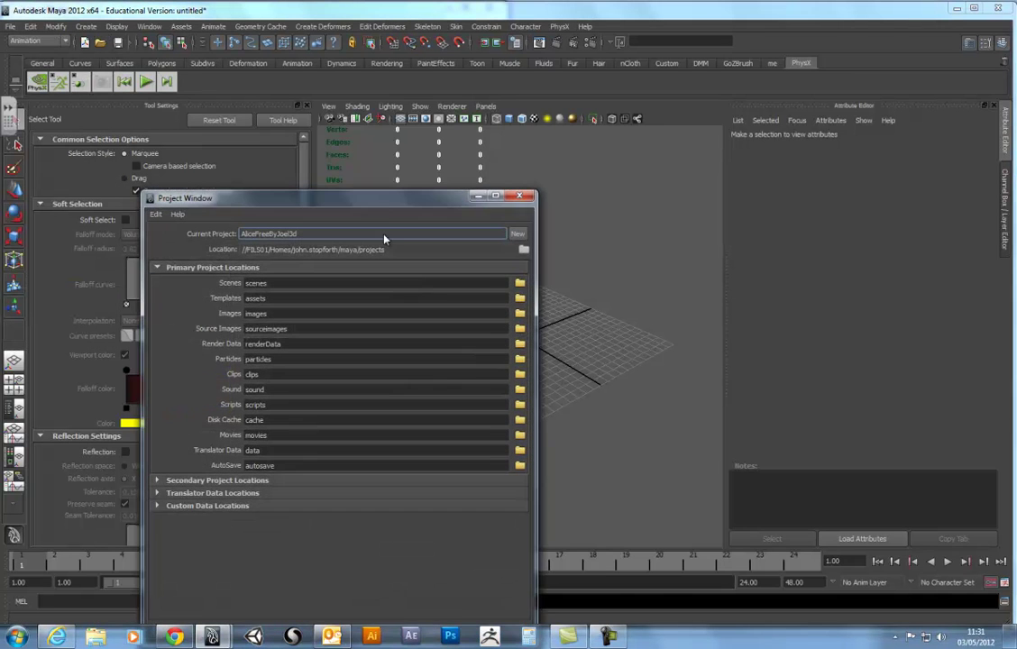
left_click_drag(376, 203, 520, 132)
left_click(658, 159)
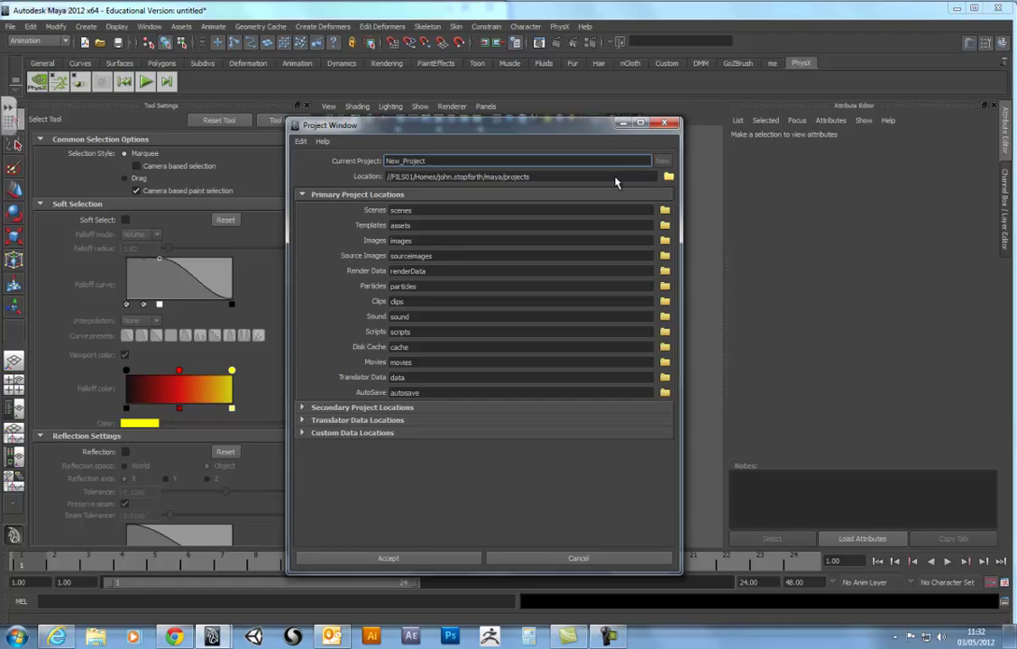
Step: Set the new project's location to maya/projects and name it BoxHand
left_click(669, 177)
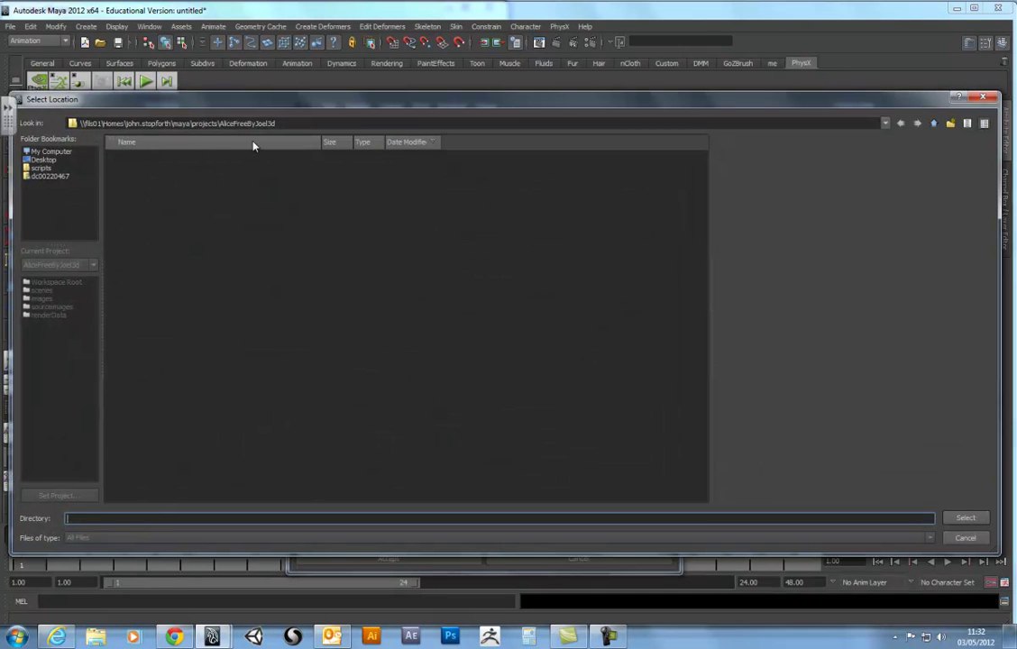
left_click(936, 125)
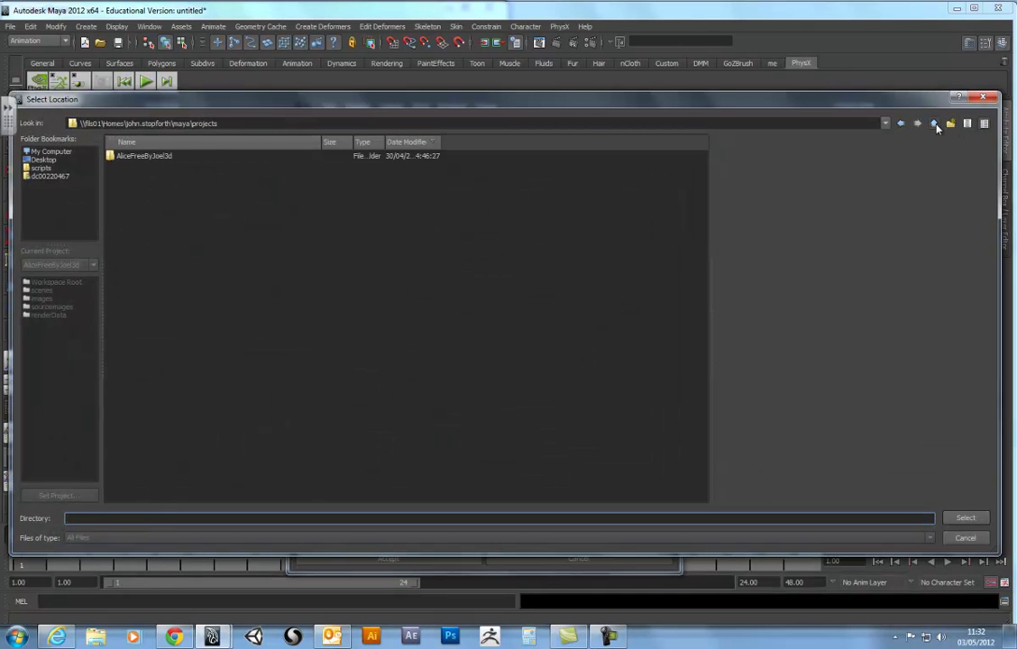
left_click(966, 518)
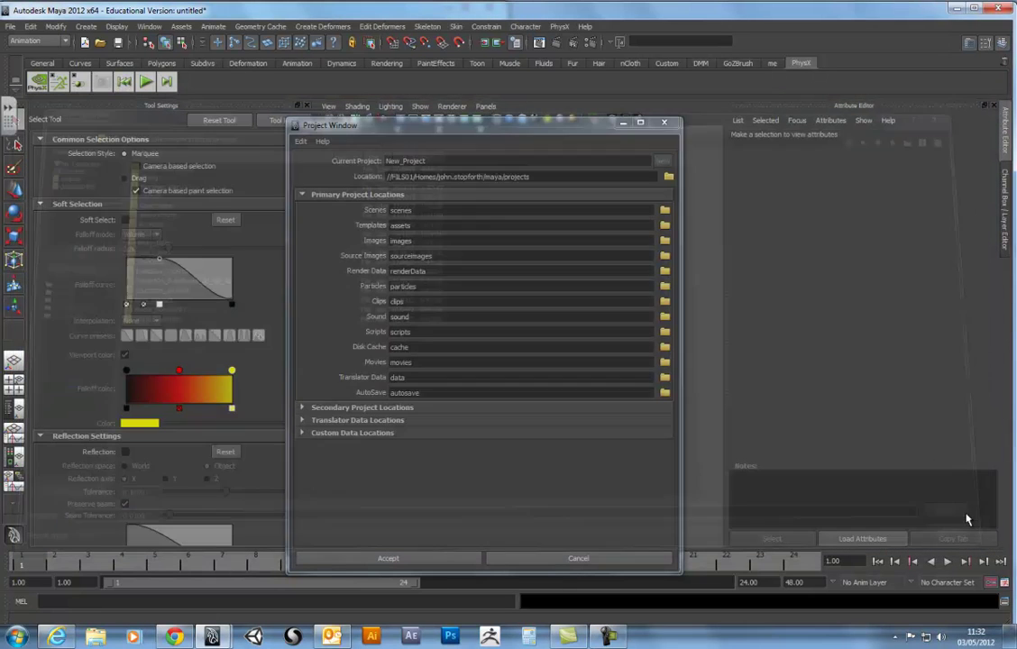
left_click(431, 162)
left_click_drag(440, 161, 322, 165)
type("H3a")
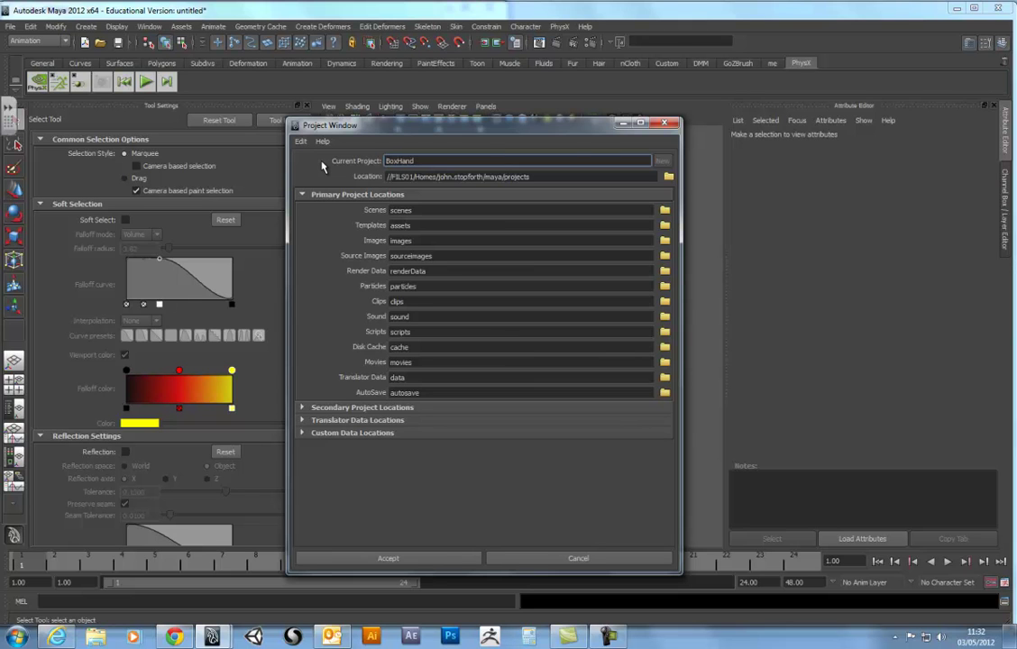
Step: Create the BoxHand project, hide Tool Settings and switch to the four-view layout
left_click(434, 560)
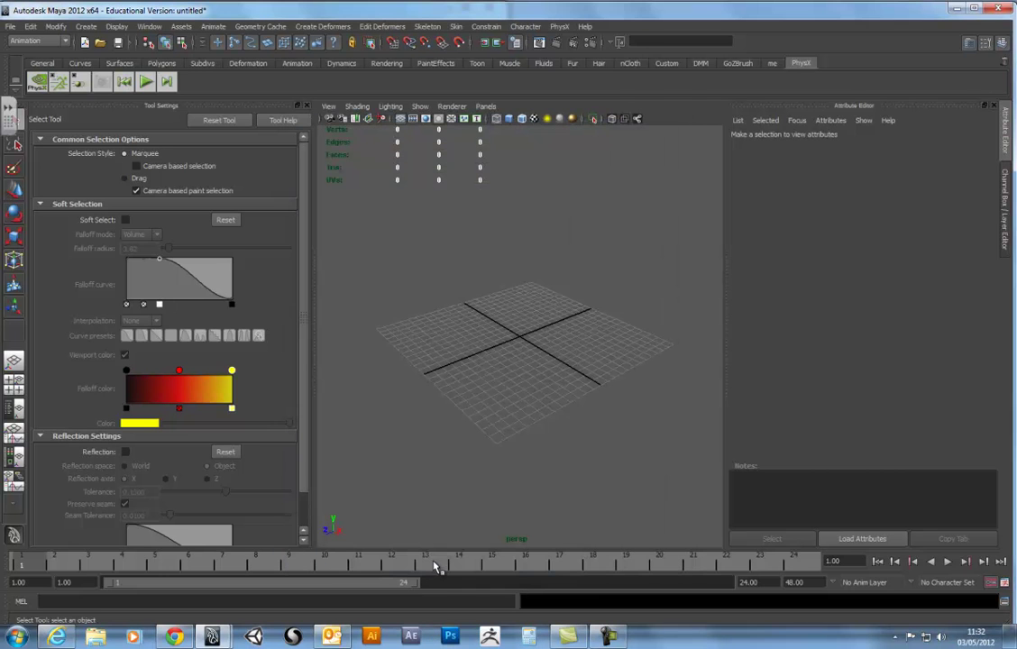
left_click(298, 105)
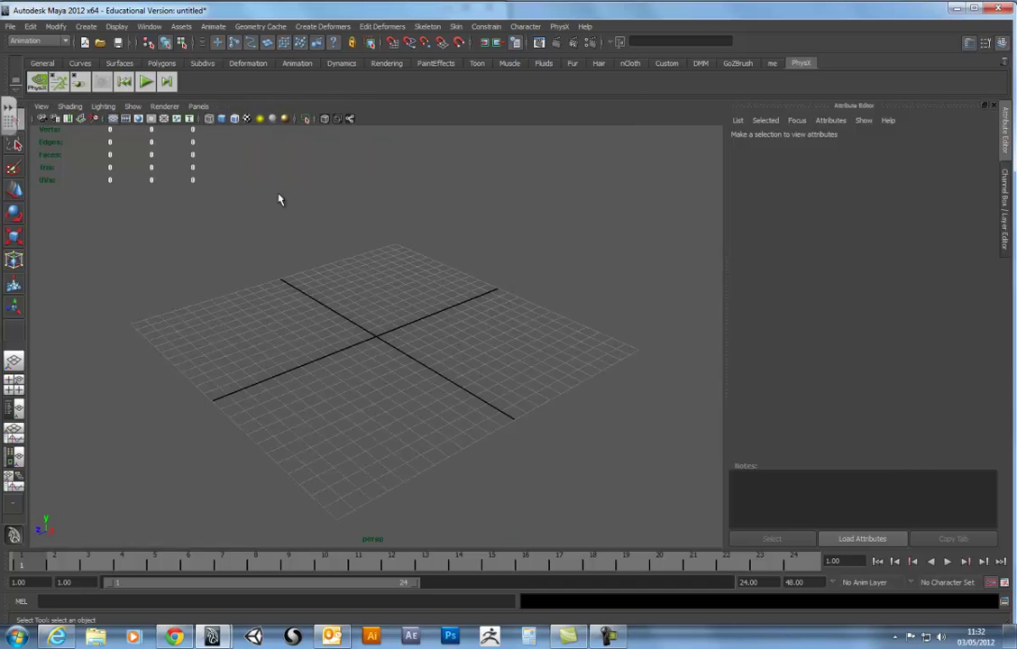
left_click(13, 384)
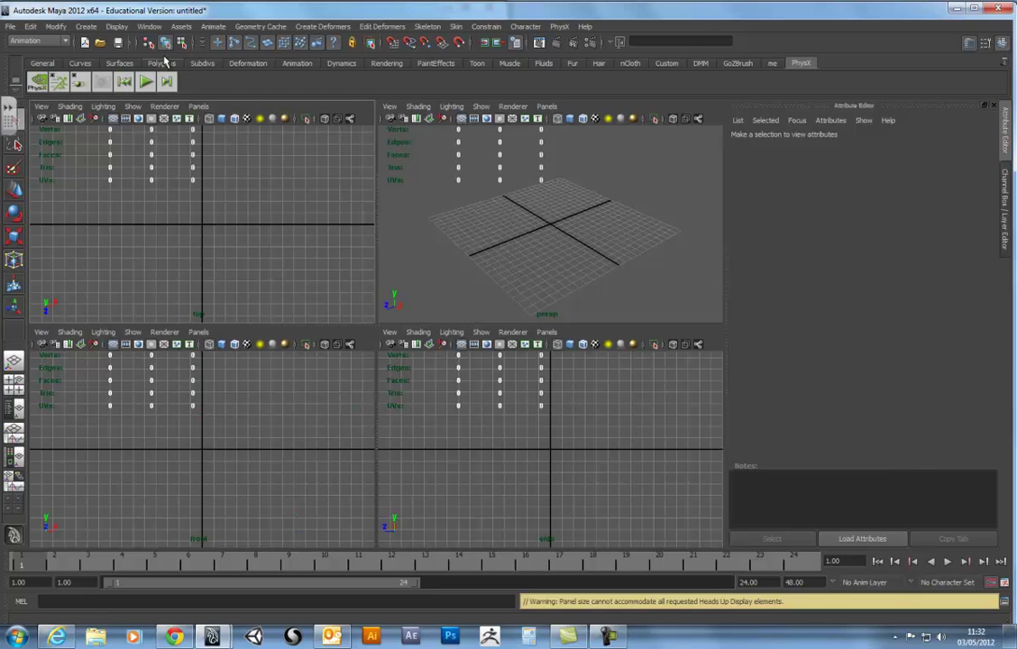
Step: Switch to the Polygons shelf and menu set and show the Channel Box
left_click(162, 63)
left_click(27, 41)
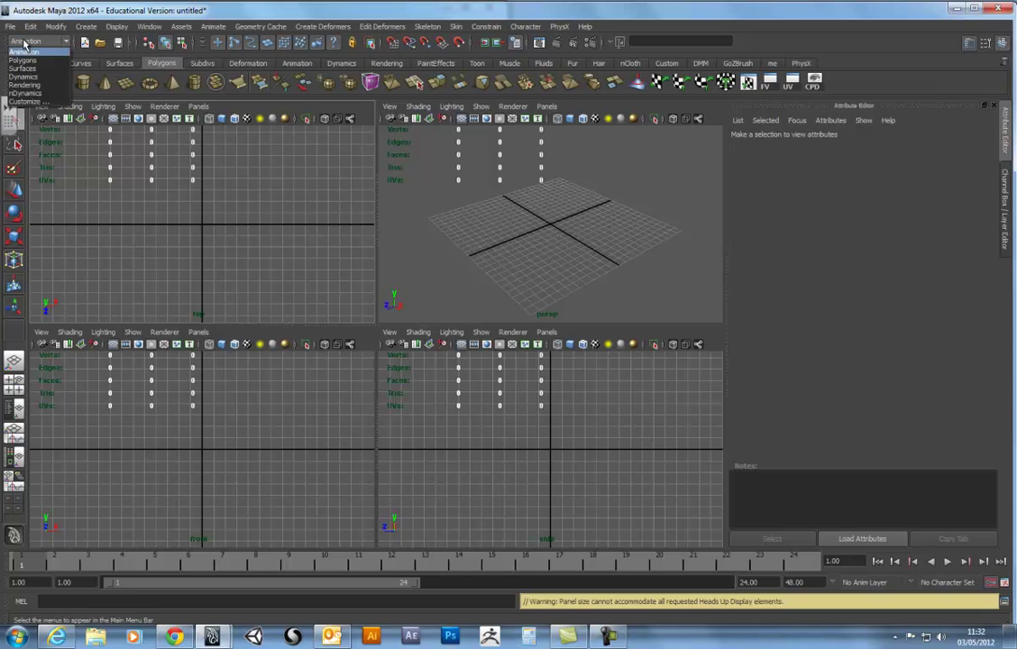
left_click(25, 58)
left_click(276, 223)
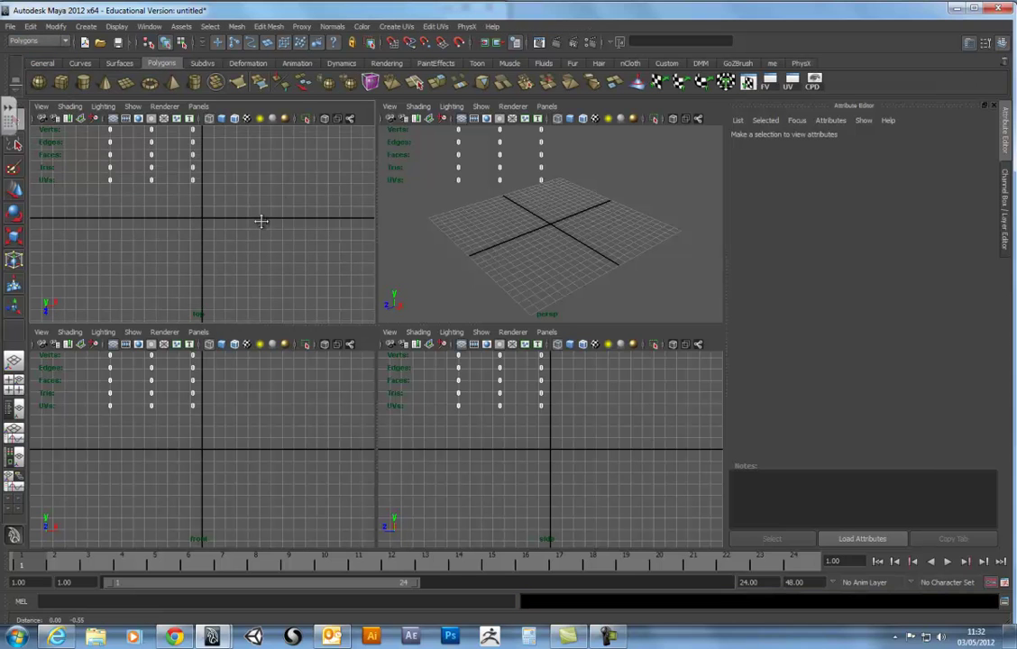
middle_click_drag(196, 441, 202, 449, "alt")
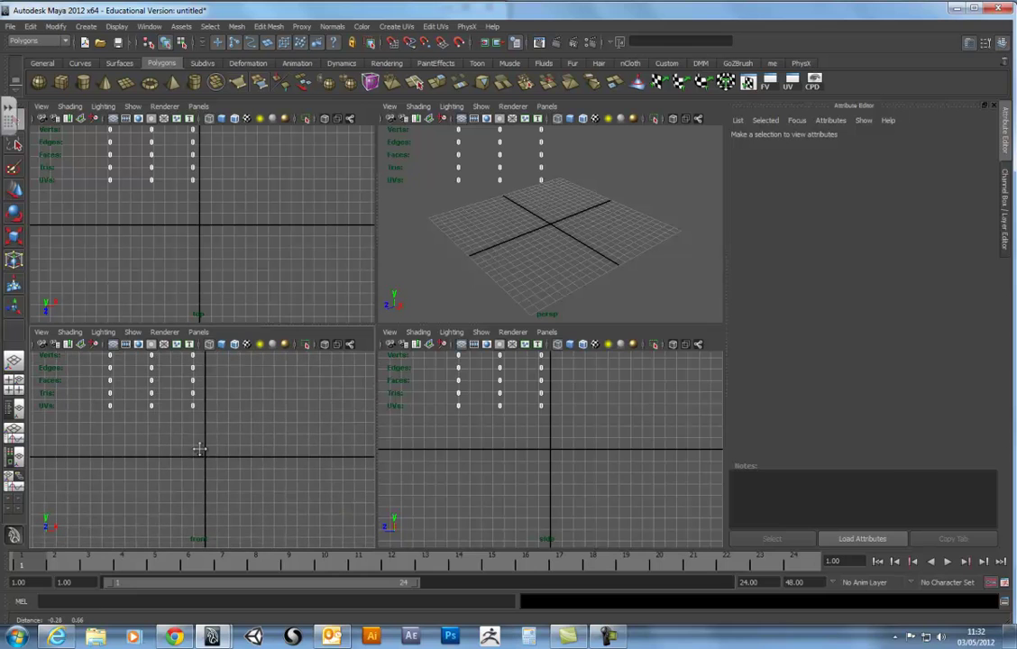
middle_click_drag(541, 432, 544, 434, "alt")
middle_click_drag(547, 239, 553, 246, "alt")
left_click(1011, 173)
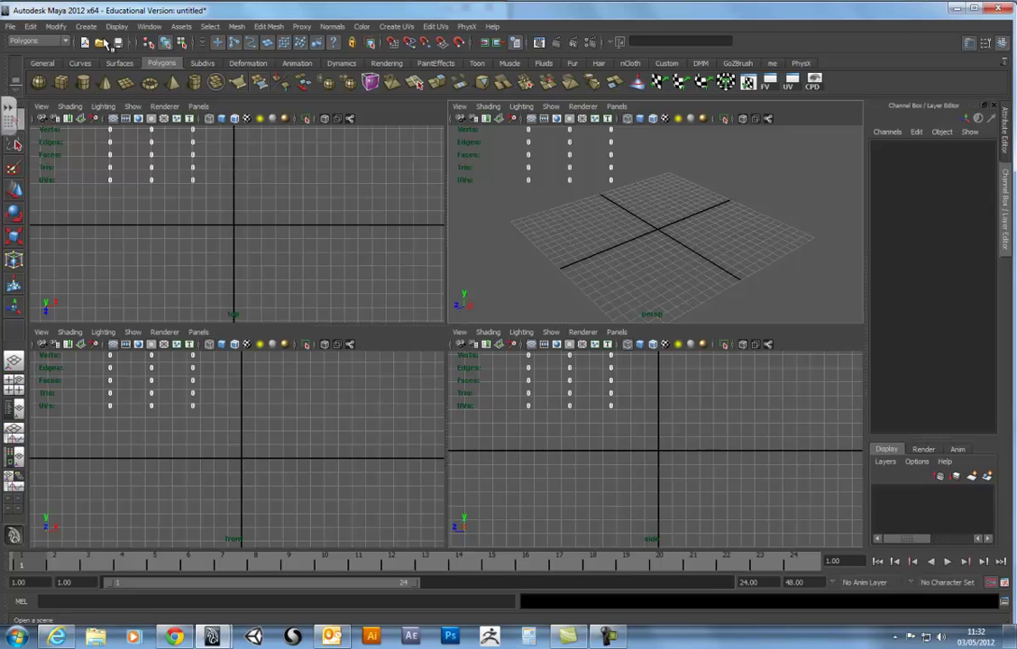
Step: Draw a polygon cube in the top view and pull it up to give it height
left_click(60, 82)
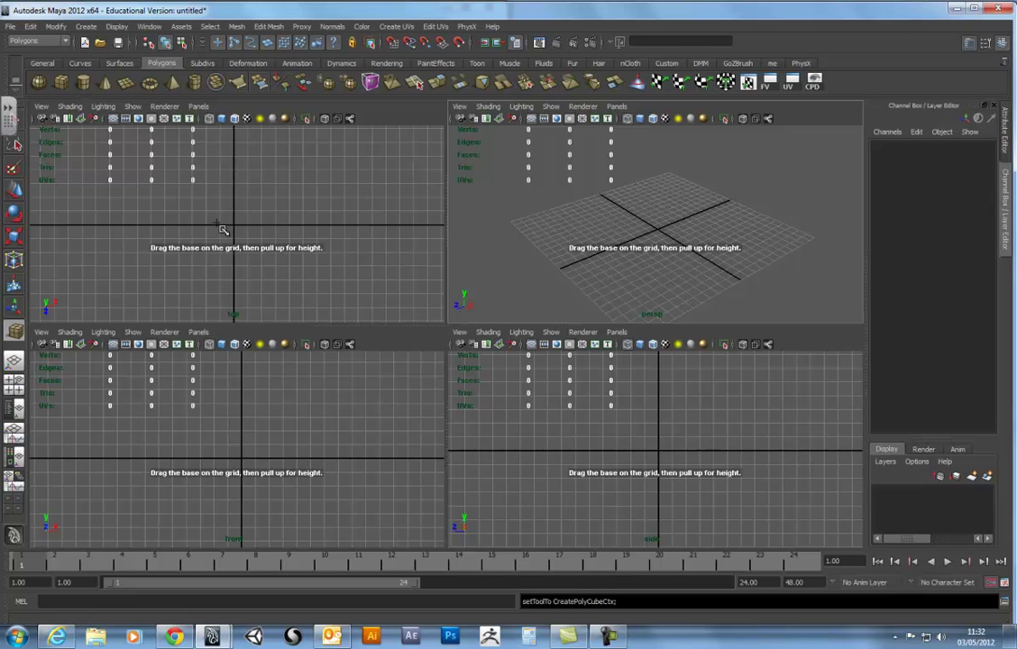
left_click_drag(192, 169, 276, 279)
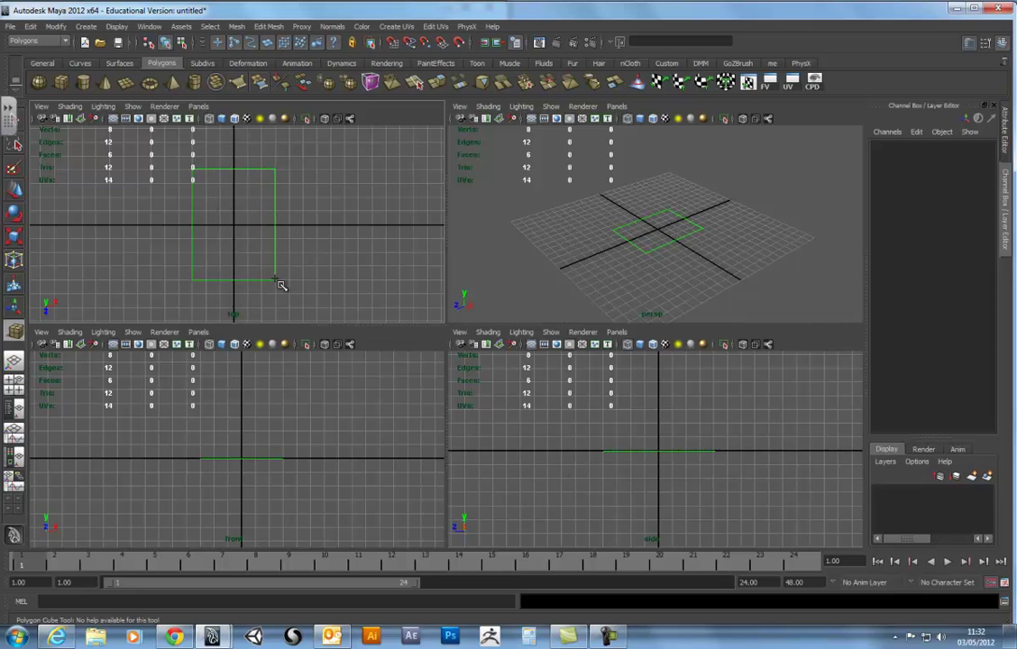
left_click_drag(267, 448, 268, 421)
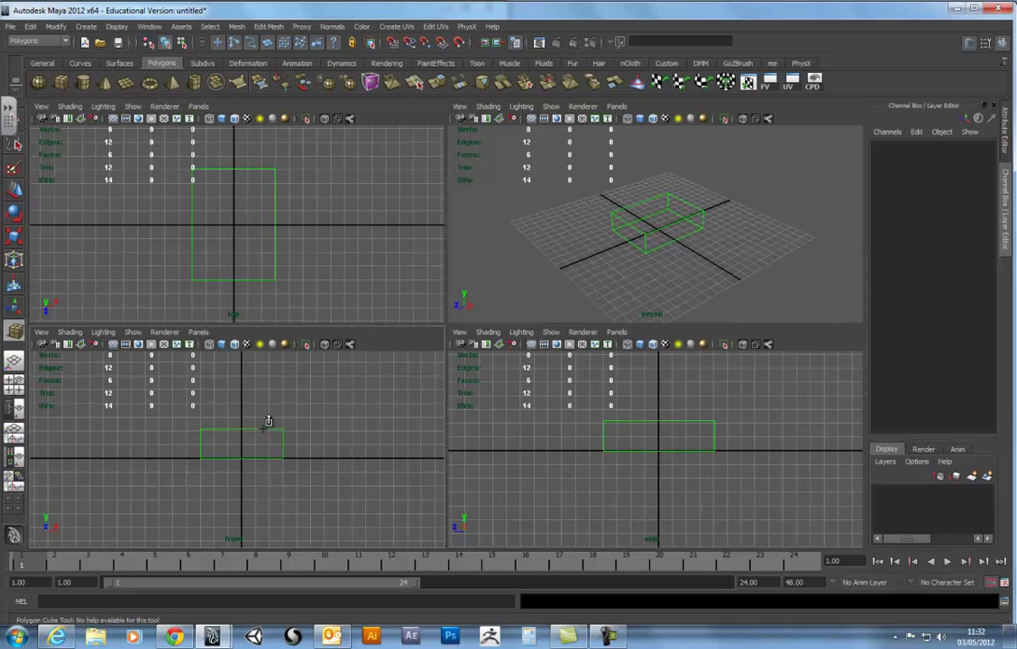
mouse_move(747, 175)
left_mouse_down("alt")
mouse_move(643, 216)
mouse_move(648, 231)
left_mouse_up("alt")
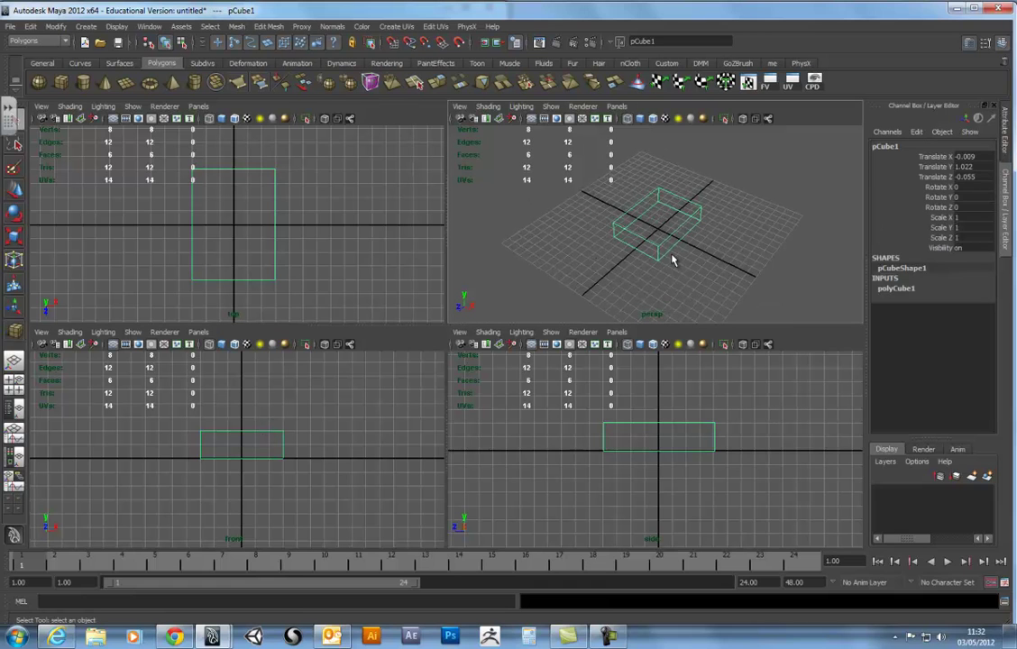
Step: Set polyCube1 to width 6, height 2 and depth 8
left_click(903, 290)
double_click(962, 299)
type("6")
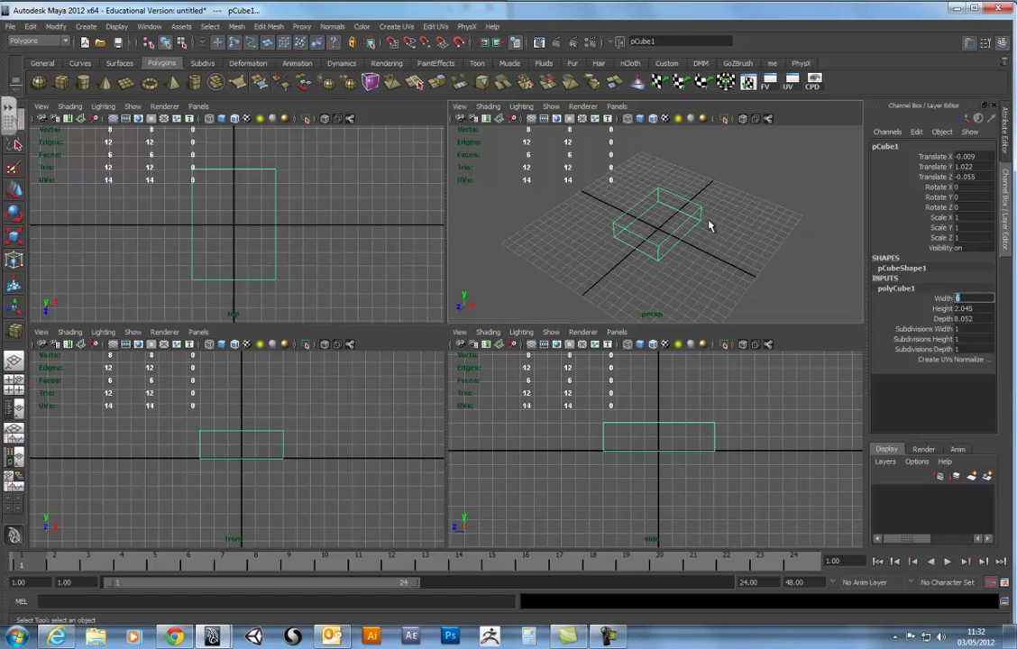
double_click(980, 320)
key("Return")
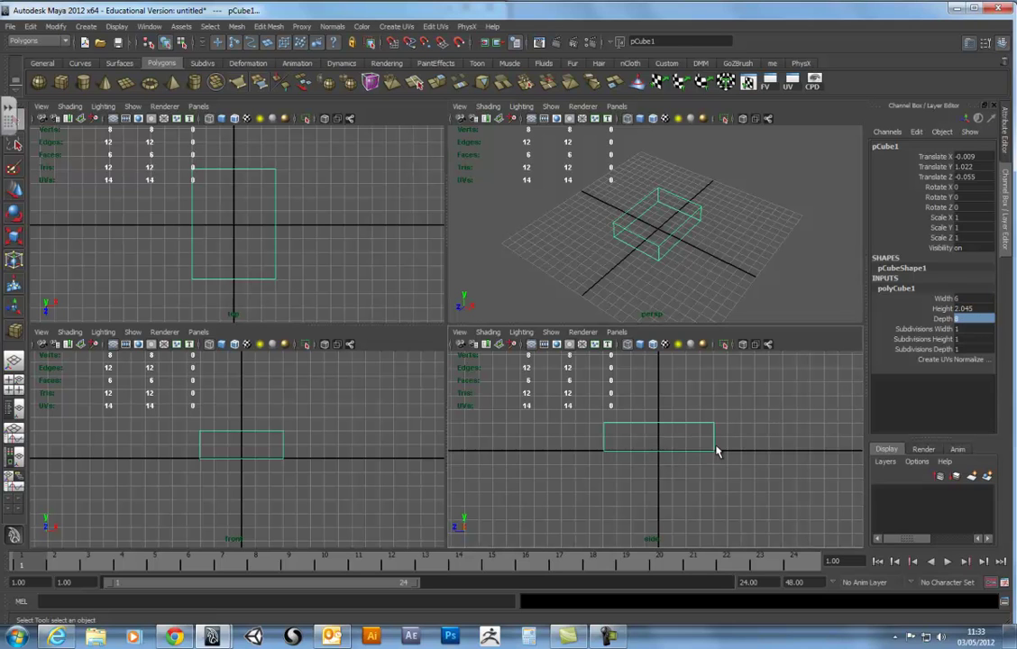
double_click(976, 308)
type("2")
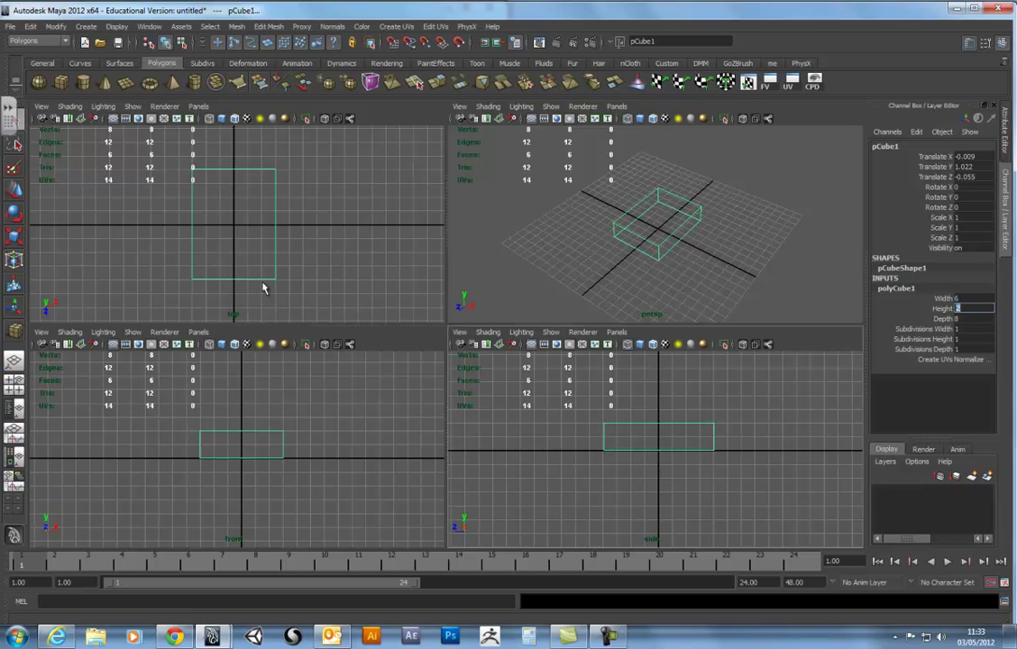
Step: Give the cube 2 subdivisions across its width and 2 along its depth
left_click(368, 242)
left_click(666, 255)
mouse_move(666, 254)
left_mouse_down("alt")
mouse_move(710, 266)
mouse_move(754, 302)
left_mouse_up("alt")
left_click(896, 288)
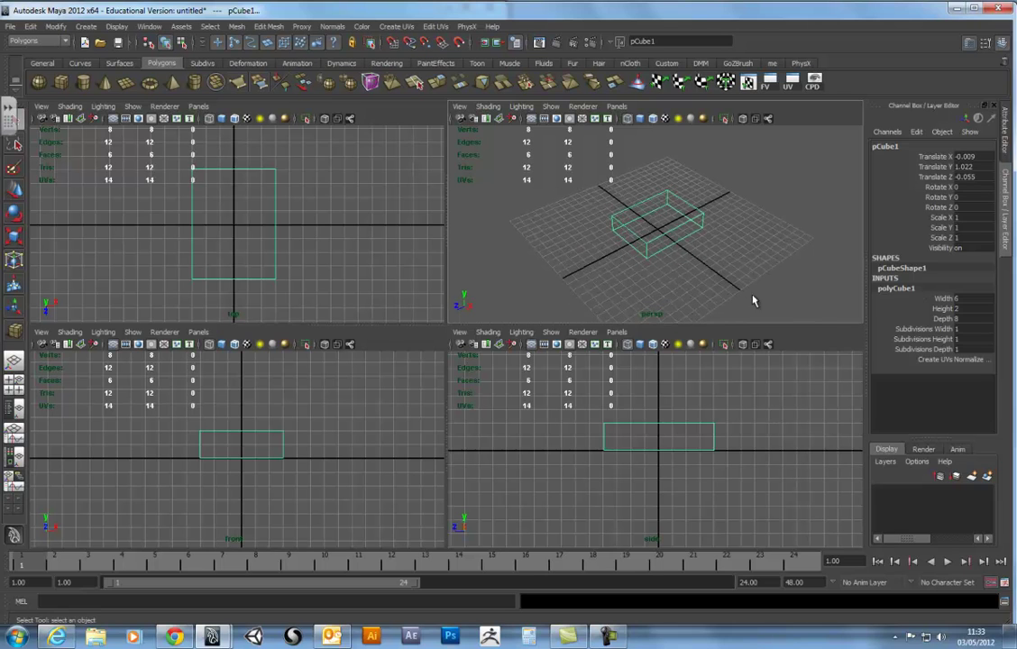
left_click_drag(676, 250, 712, 257, "alt")
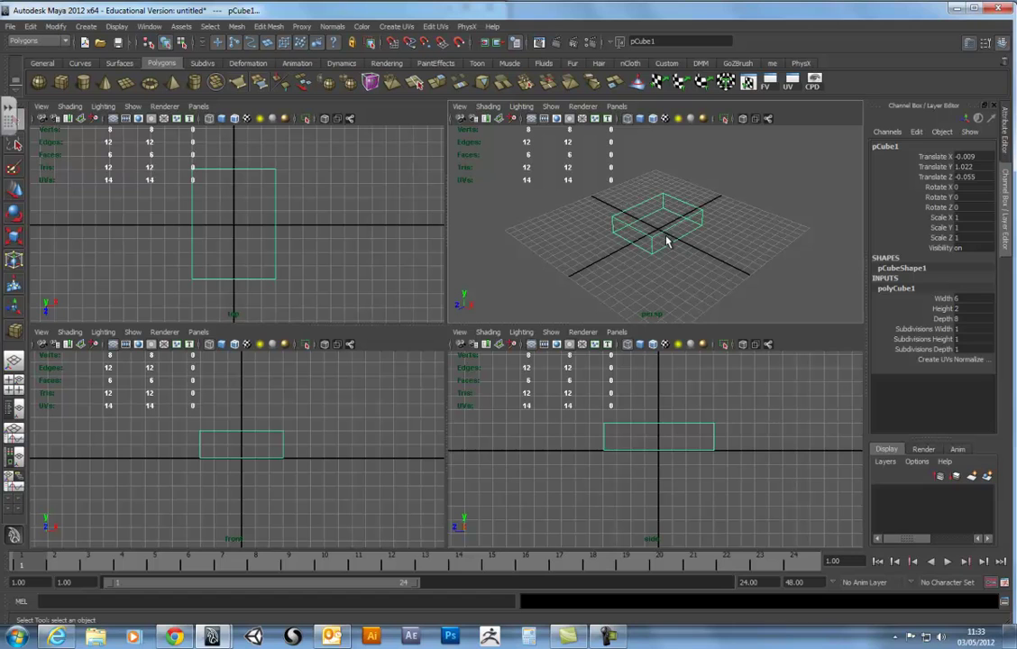
double_click(959, 297)
double_click(962, 330)
type("2")
key("Return")
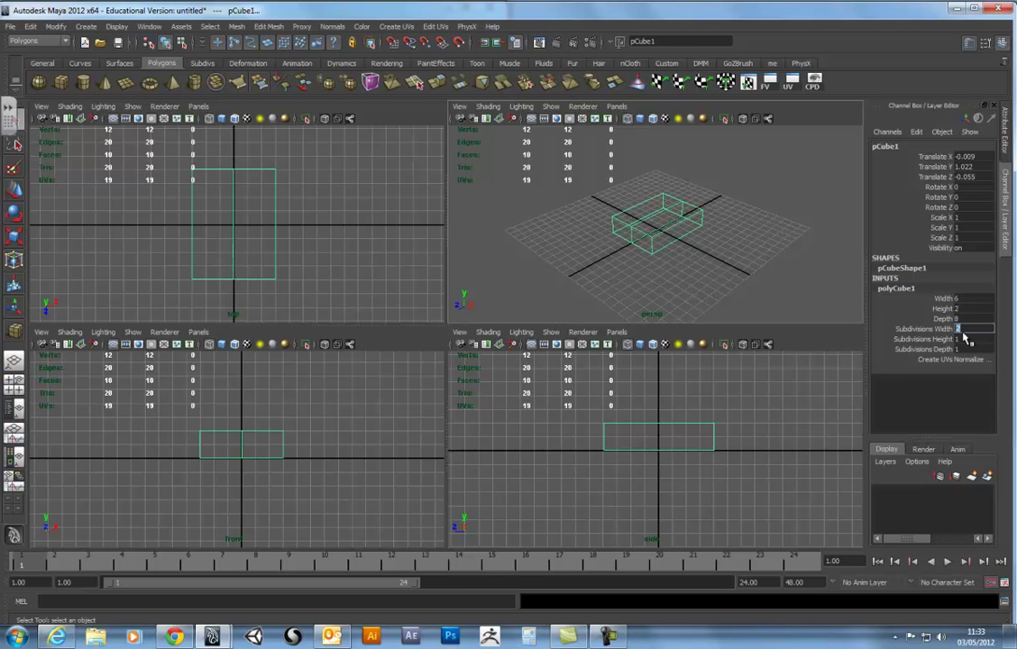
left_click_drag(671, 310, 675, 289, "alt")
double_click(971, 320)
double_click(966, 350)
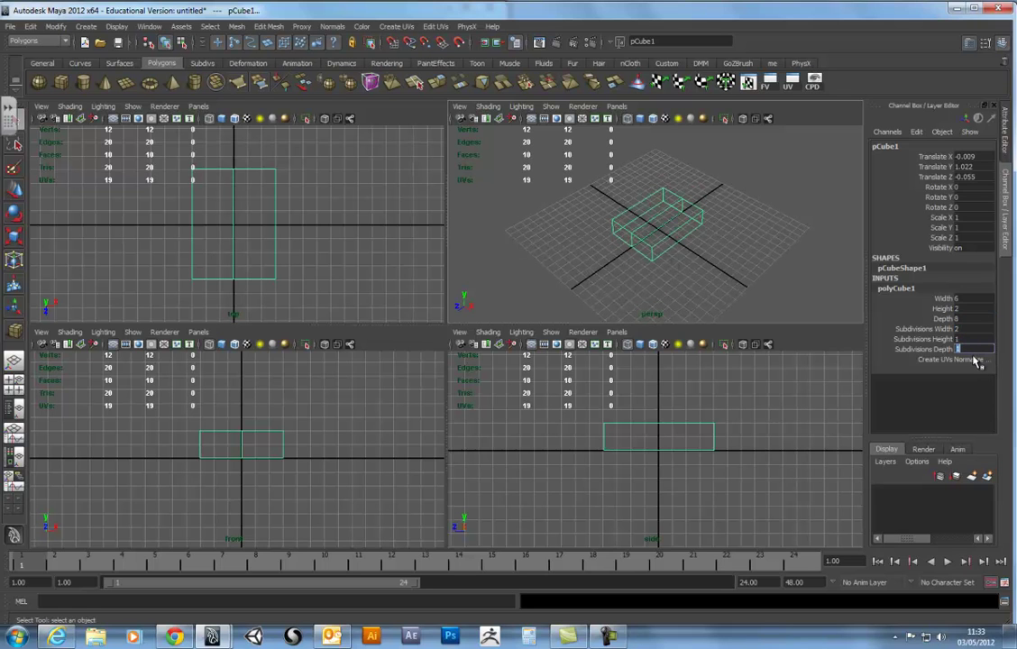
type("2")
key("Return")
mouse_move(695, 144)
left_mouse_down("alt")
mouse_move(712, 257)
mouse_move(652, 209)
mouse_move(538, 230)
left_mouse_up("alt")
left_click(713, 257)
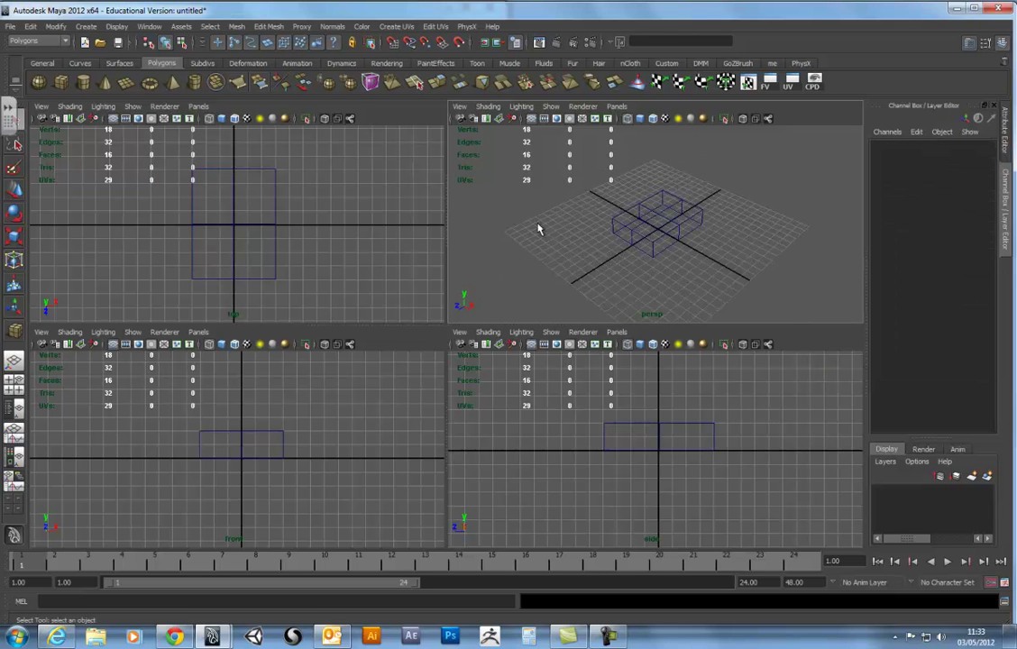
Step: Pull the box's middle front vertex forward into a point
left_click(249, 280)
key("F8")
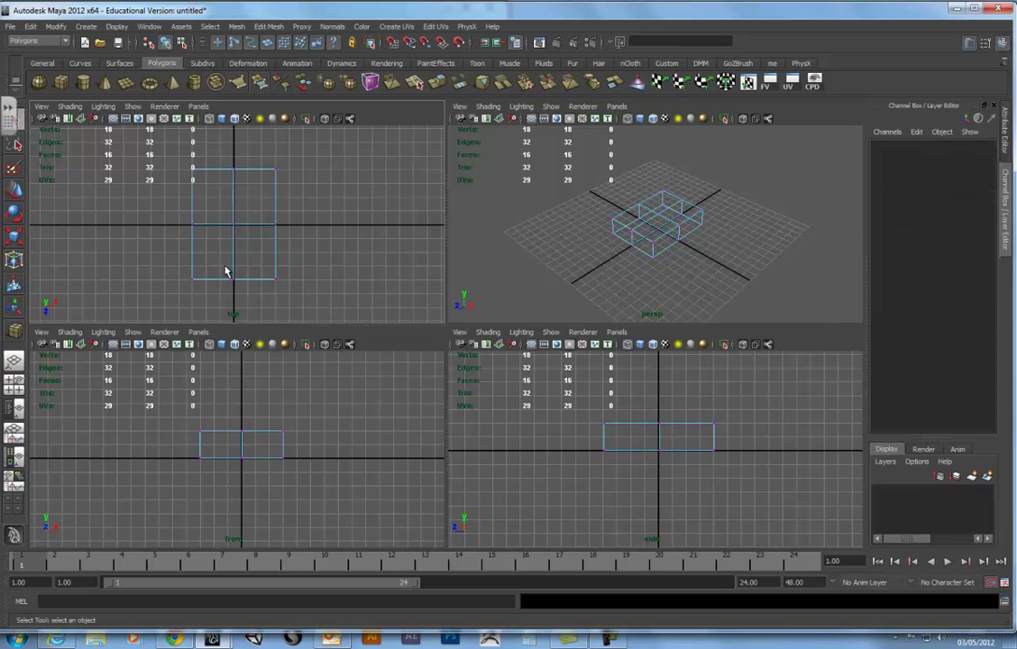
right_click_drag(234, 283, 231, 287)
mouse_move(203, 265)
left_mouse_down()
mouse_move(250, 304)
mouse_move(234, 331)
left_mouse_up()
key("w")
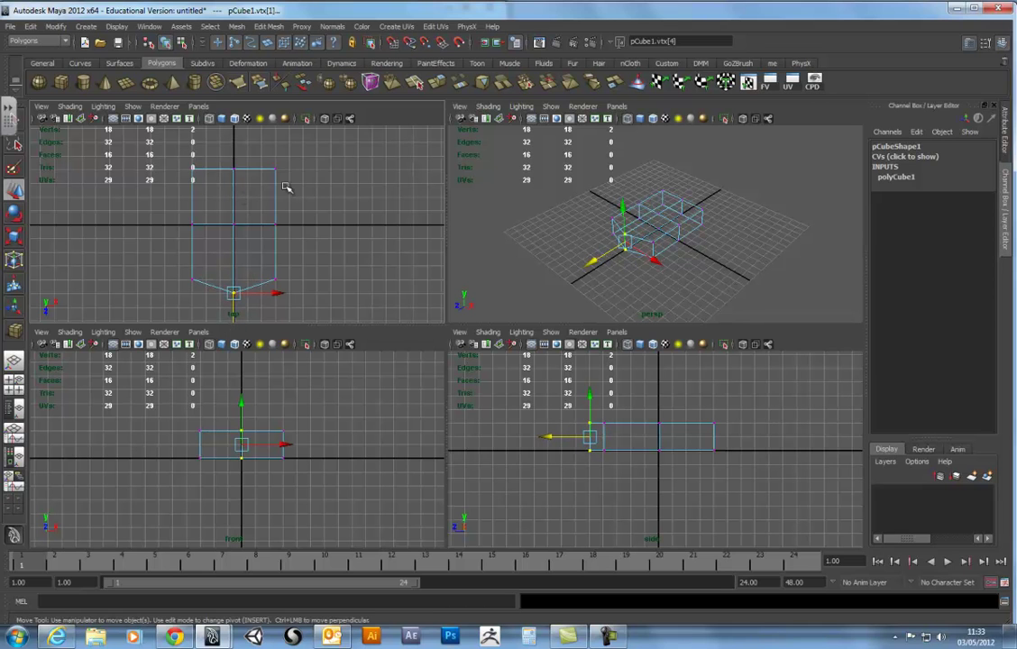
left_click(786, 271)
Step: Select four faces along one side of the box and extrude them
mouse_move(785, 271)
left_mouse_down("alt")
mouse_move(632, 250)
mouse_move(609, 236)
mouse_move(728, 235)
mouse_move(685, 241)
mouse_move(586, 228)
mouse_move(697, 246)
mouse_move(708, 259)
mouse_move(677, 242)
left_mouse_up("alt")
right_click_drag(676, 242, 685, 268)
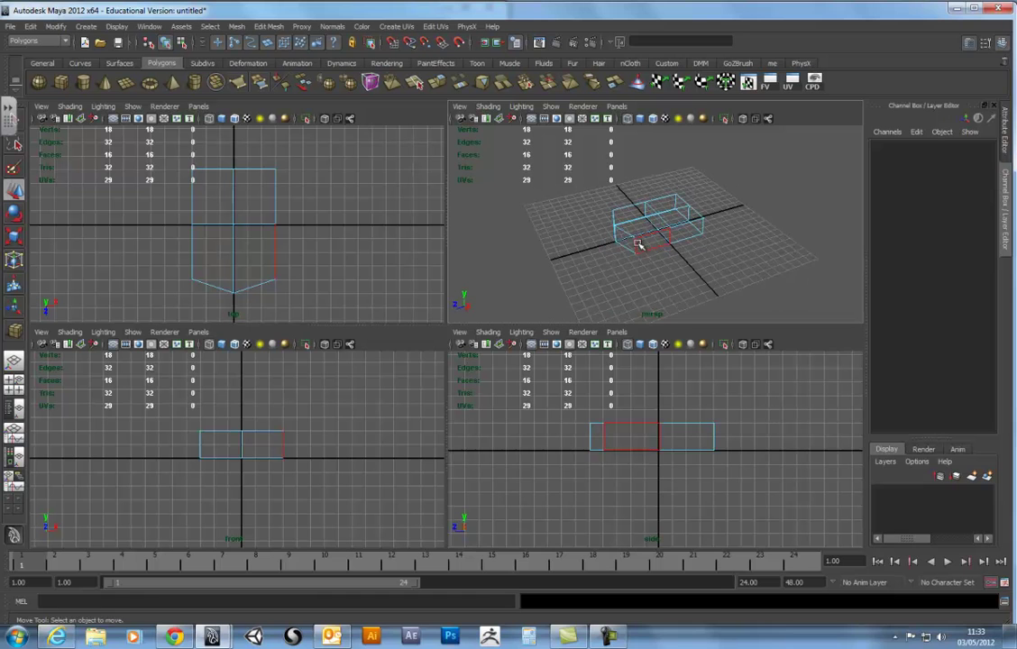
left_click(646, 242)
mouse_move(674, 236)
left_mouse_down("alt")
mouse_move(811, 232)
mouse_move(674, 239)
mouse_move(595, 261)
mouse_move(505, 190)
left_mouse_up("alt")
left_click(636, 228, "shift")
left_click(440, 83)
Step: Push the first extrusion outward to a thickness of about 2
left_click_drag(711, 200, 742, 213, "alt")
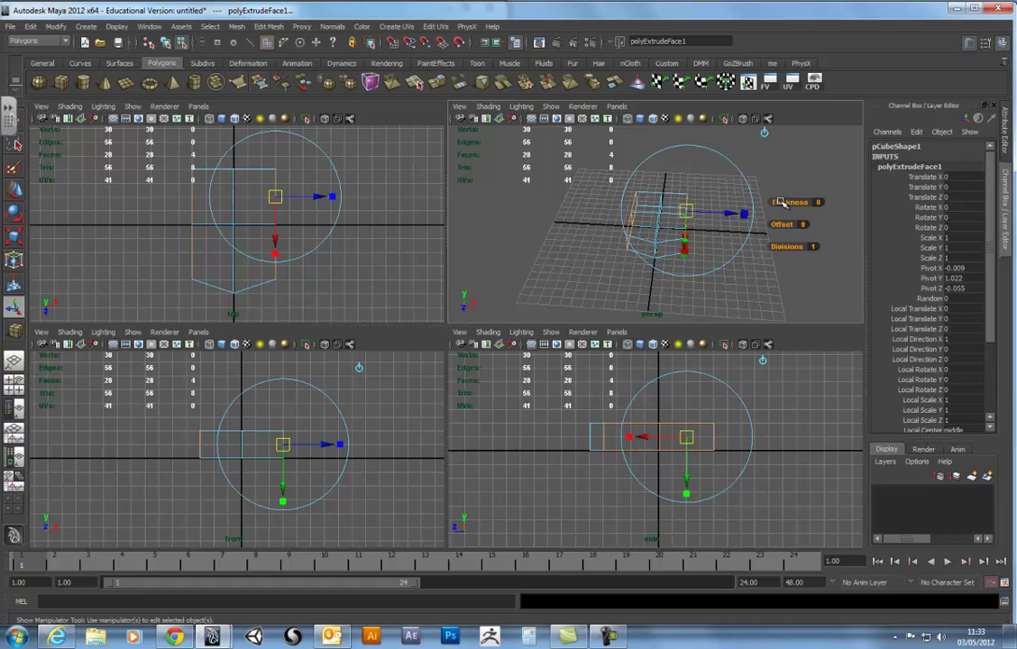
left_click_drag(781, 202, 793, 203)
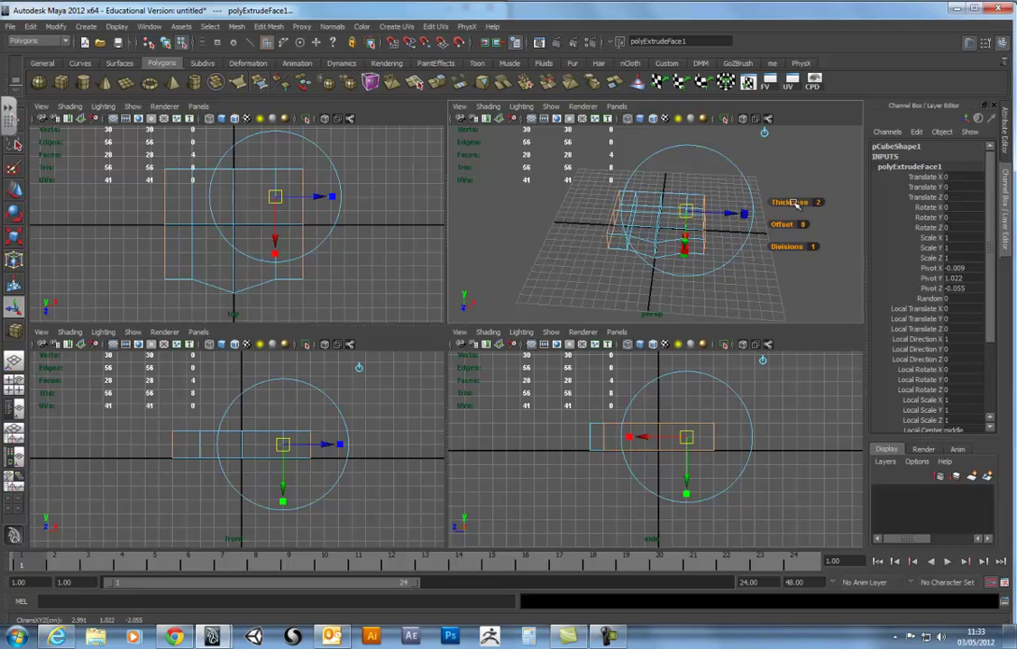
left_click(397, 205)
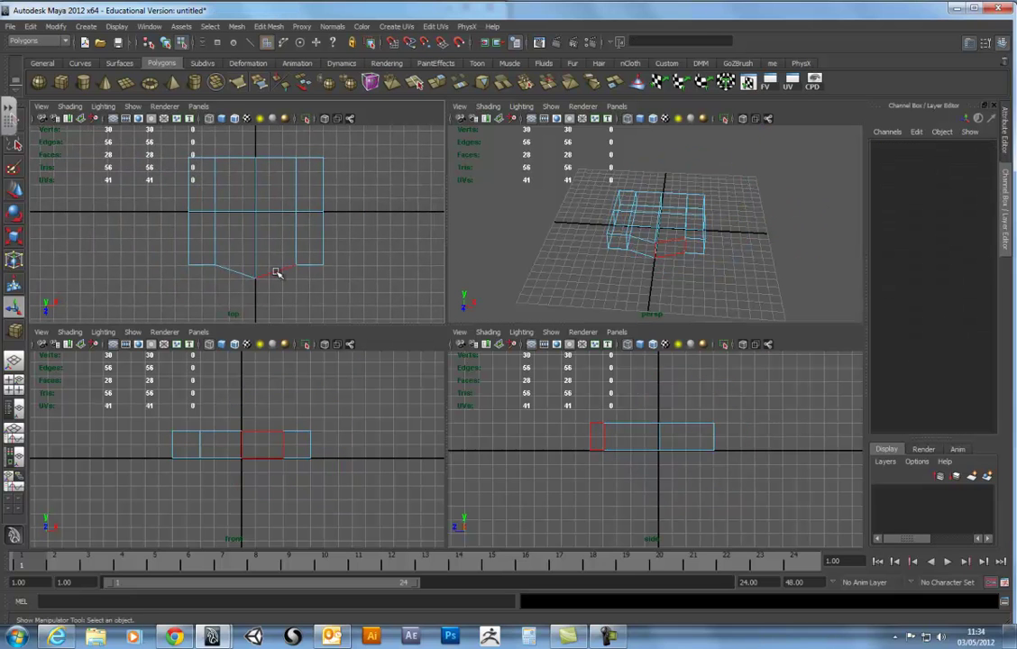
Step: Pull the front-edge vertices forward to round off the pointed edge
right_click_drag(277, 274, 226, 269)
left_click(221, 269)
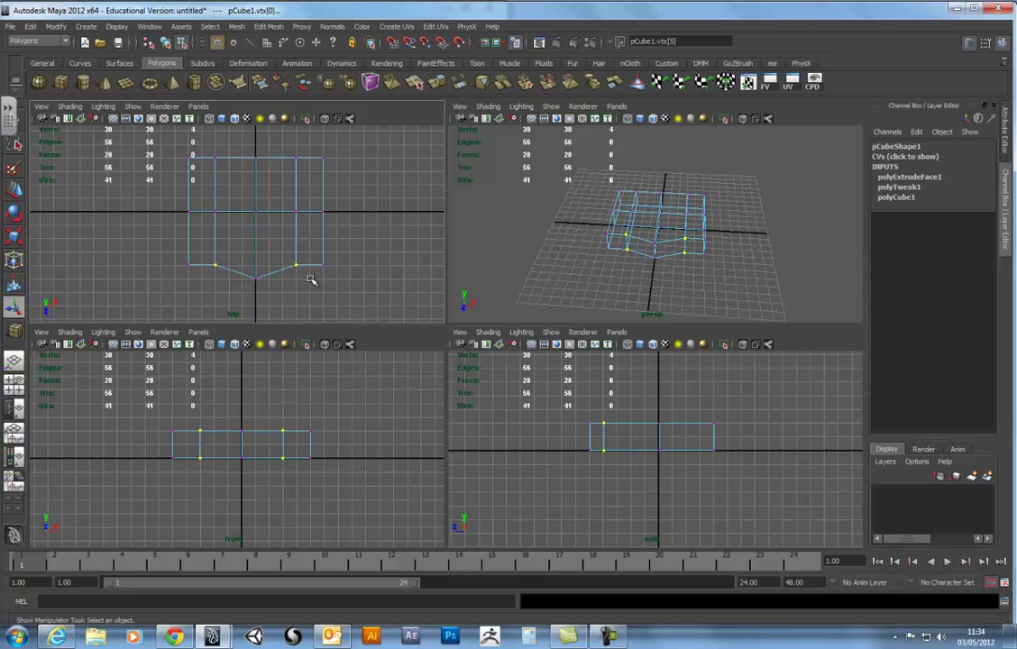
key("w")
left_click_drag(255, 310, 258, 316)
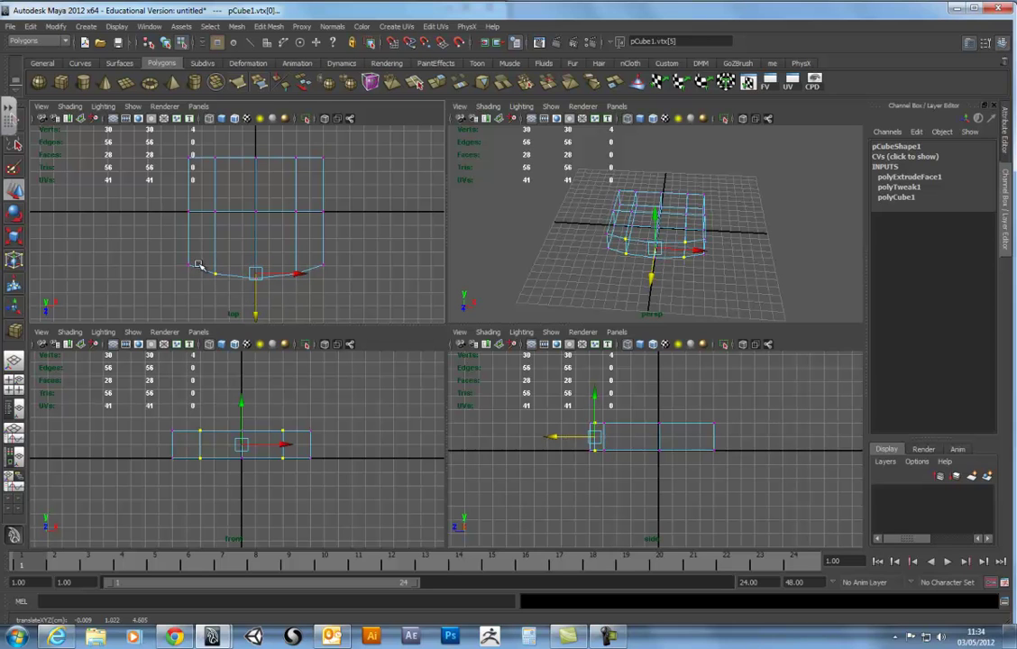
left_click(568, 251)
Step: Select several vertices along the palm block's back edge
mouse_move(772, 254)
left_mouse_down("alt")
mouse_move(670, 242)
mouse_move(756, 238)
mouse_move(665, 236)
mouse_move(672, 250)
mouse_move(659, 261)
mouse_move(624, 232)
mouse_move(721, 266)
left_mouse_up("alt")
left_click(646, 239)
left_click(650, 259, "shift")
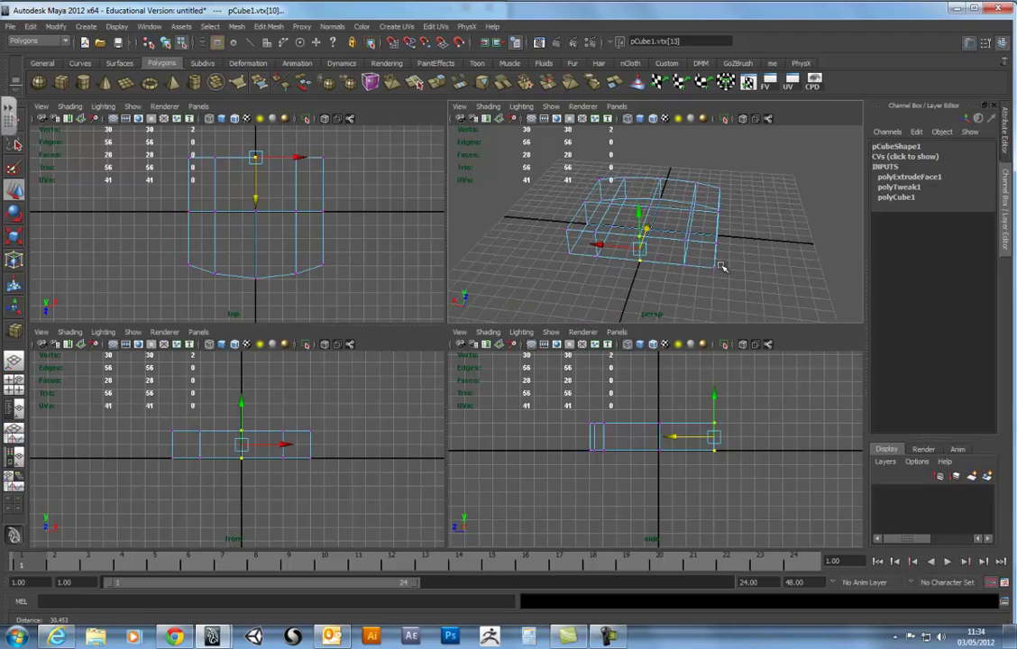
left_click(685, 243, "shift")
left_click(684, 265, "shift")
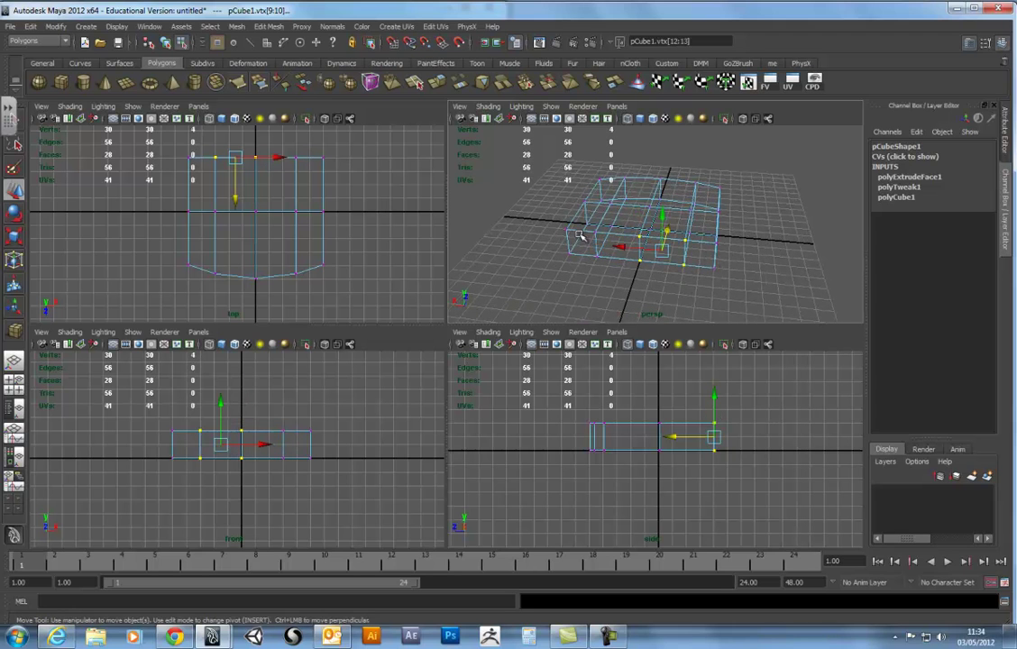
left_click(596, 233, "shift")
left_click_drag(677, 261, 658, 254, "alt")
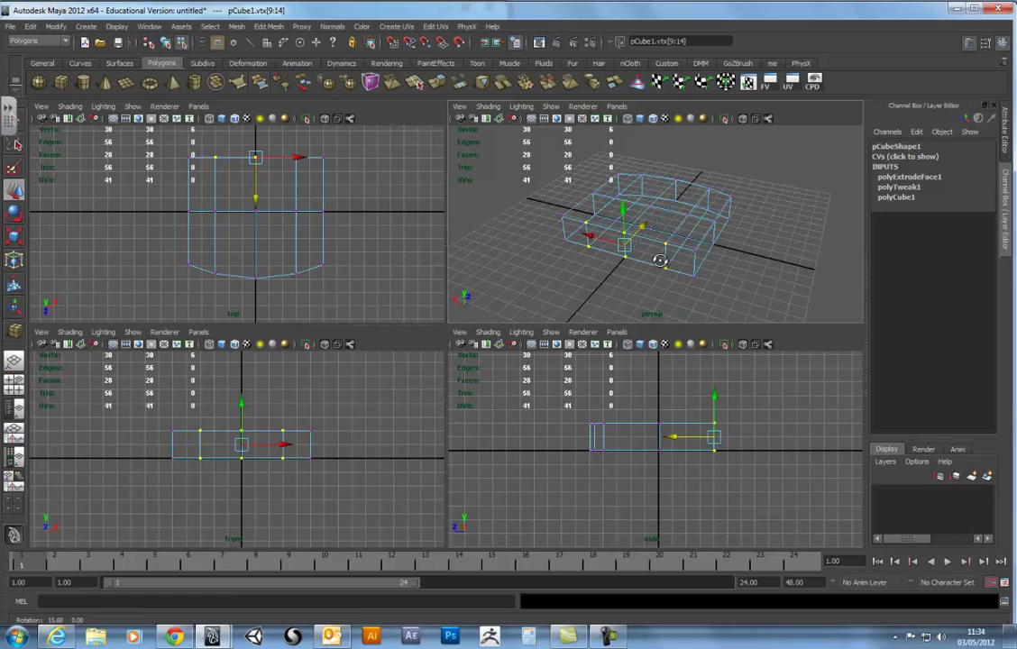
Step: Extrude four faces on the other side outward to thickness 2.3
key("F11")
left_click(648, 255)
left_click(622, 245, "shift")
left_click(600, 240, "shift")
left_click(581, 236, "shift")
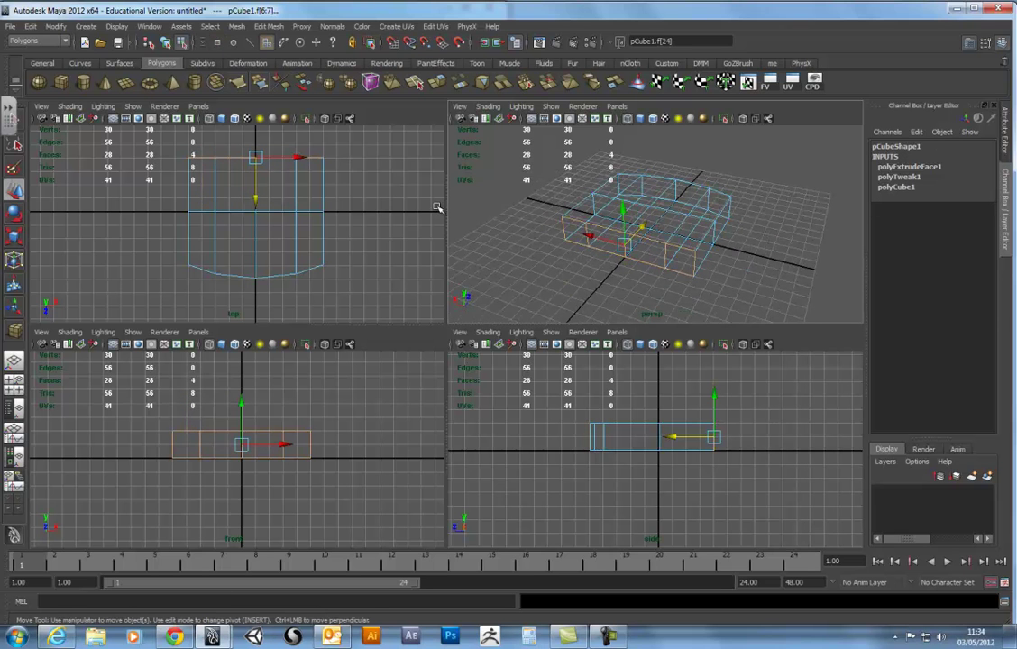
left_click(390, 82)
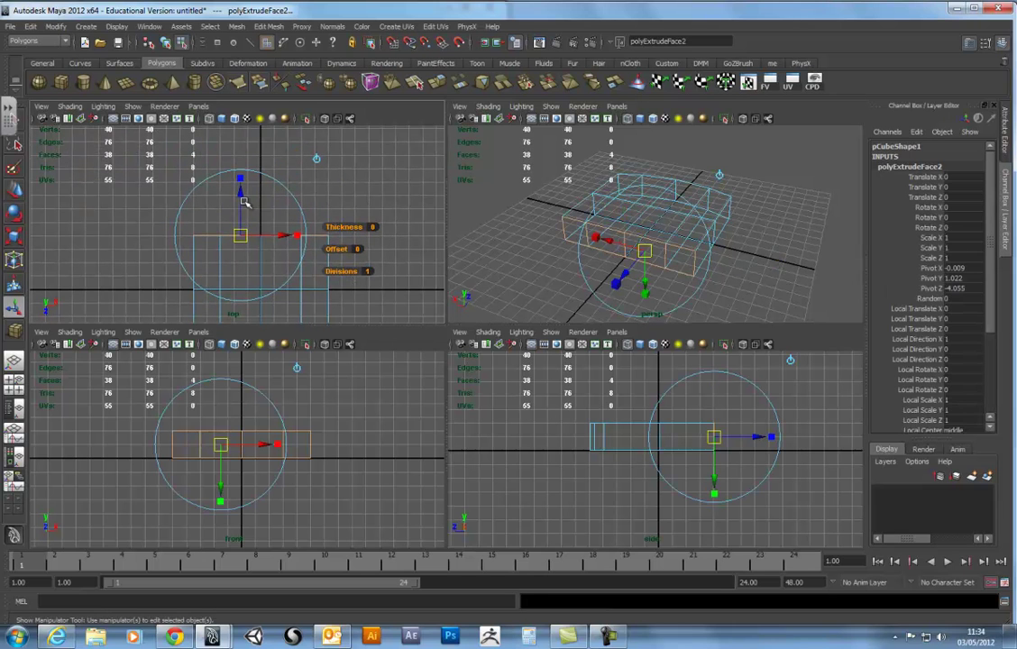
middle_click_drag(332, 226, 352, 204)
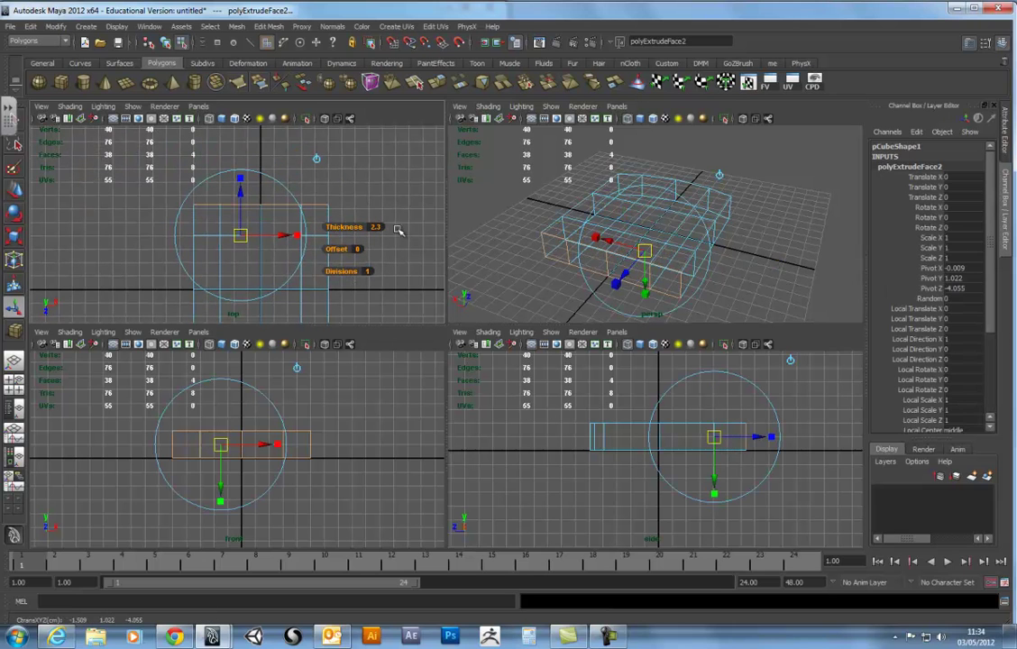
left_click_drag(614, 236, 632, 232, "alt")
left_click(686, 247)
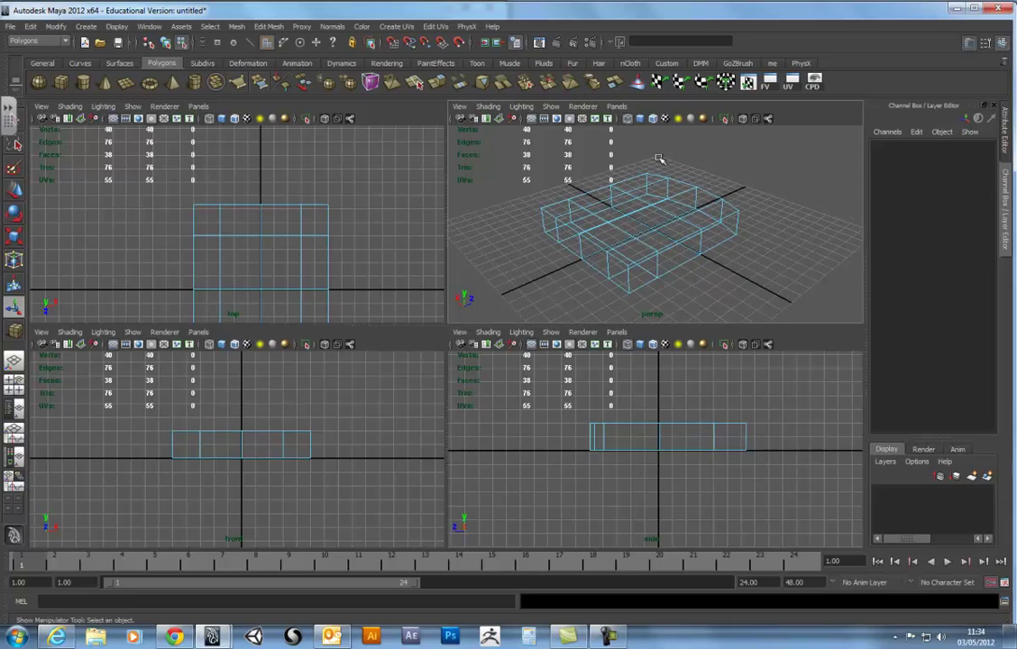
Step: Maximize the shaded perspective view and raise two top faces of the palm
left_click(640, 119)
key("space")
mouse_move(540, 284)
left_mouse_down("alt")
mouse_move(404, 270)
mouse_move(609, 287)
mouse_move(498, 273)
mouse_move(529, 281)
mouse_move(503, 302)
mouse_move(462, 309)
left_mouse_up("alt")
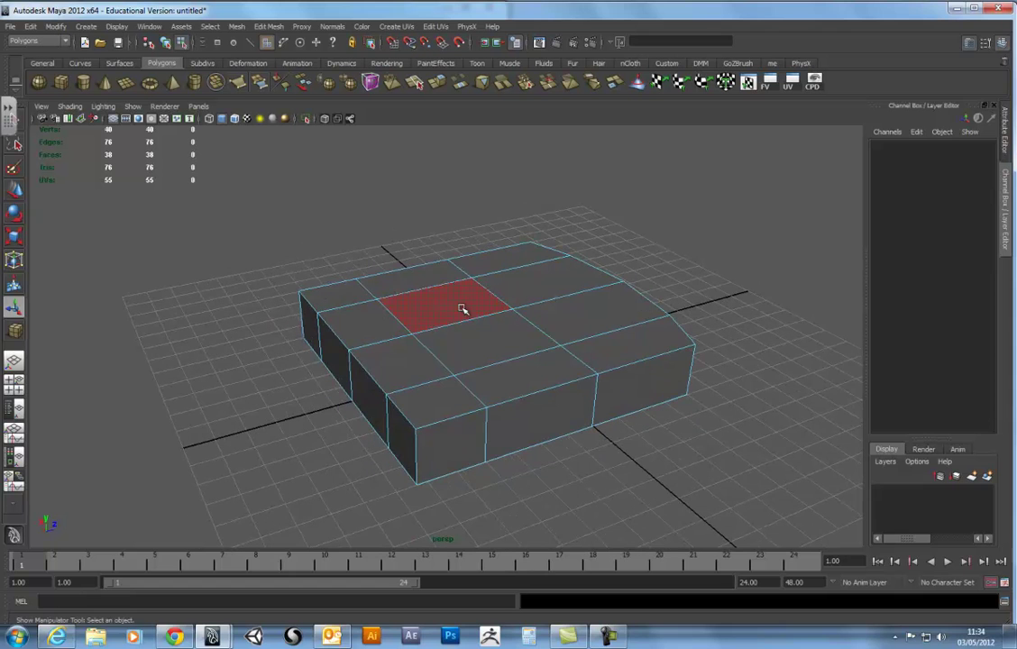
left_click(363, 334)
left_click(386, 359, "shift")
mouse_move(386, 359)
left_mouse_down("alt")
mouse_move(407, 368)
mouse_move(414, 389)
left_mouse_up("alt")
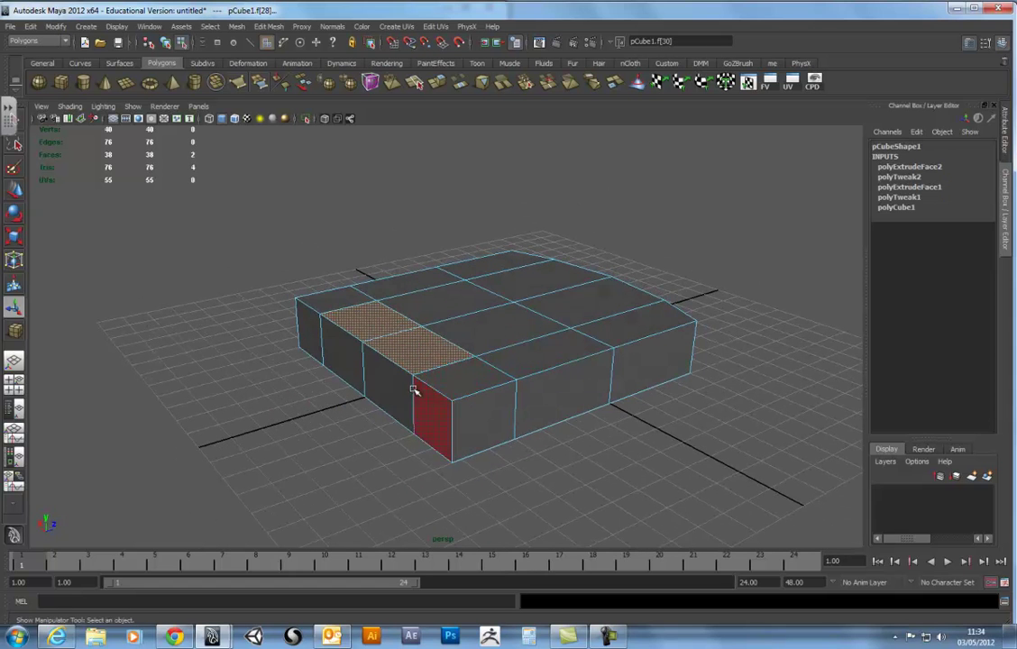
key("w")
left_click_drag(390, 289, 391, 257)
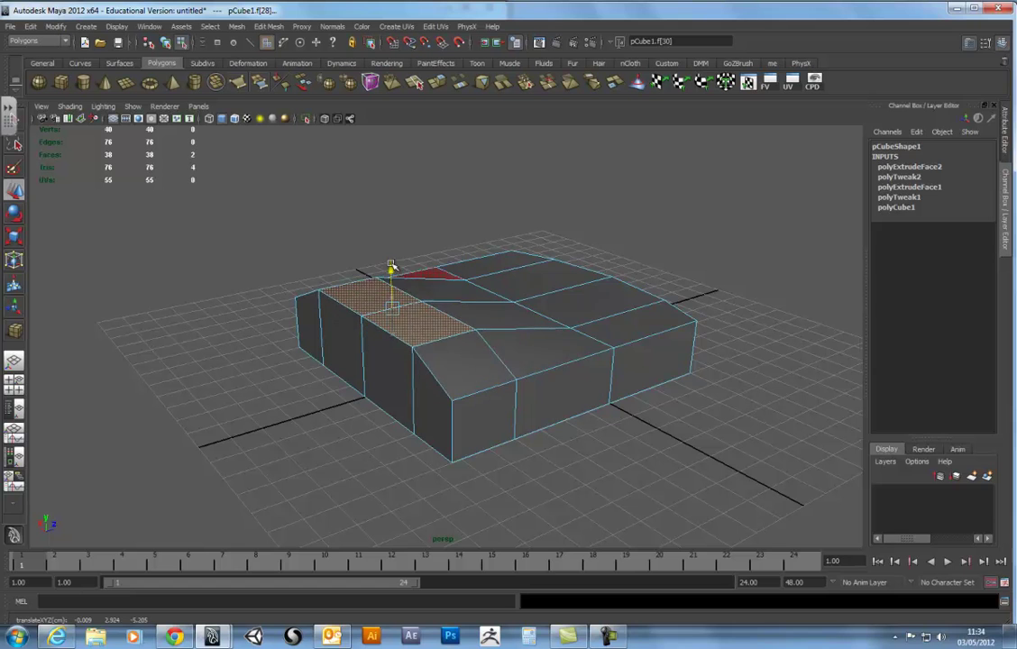
Step: Raise the middle top edges to form a central ridge
left_click_drag(605, 307, 512, 325, "alt")
key("F10")
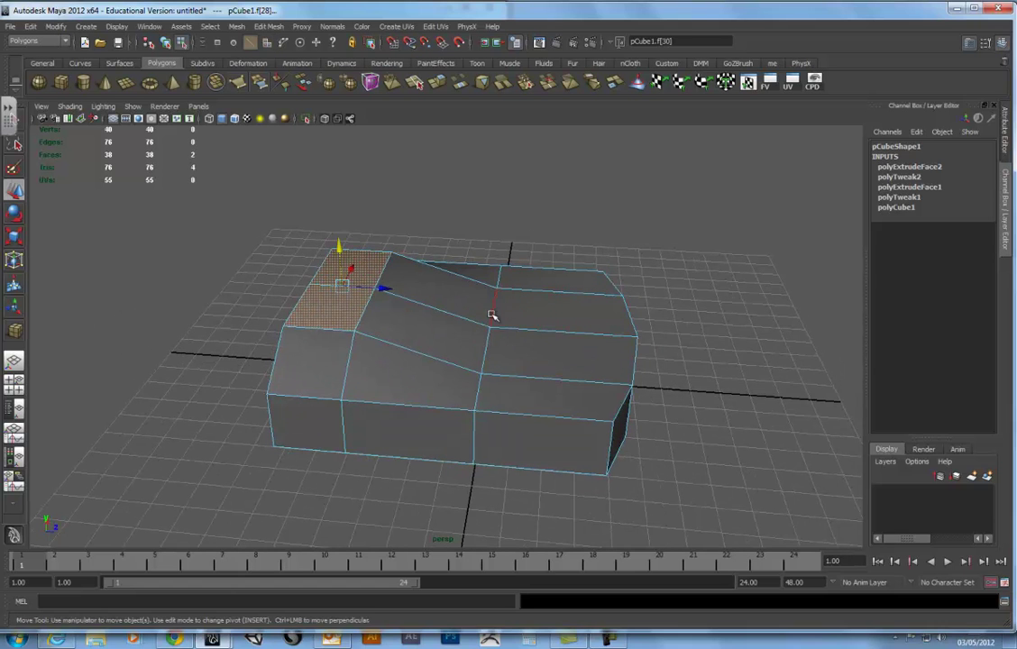
left_click(489, 338)
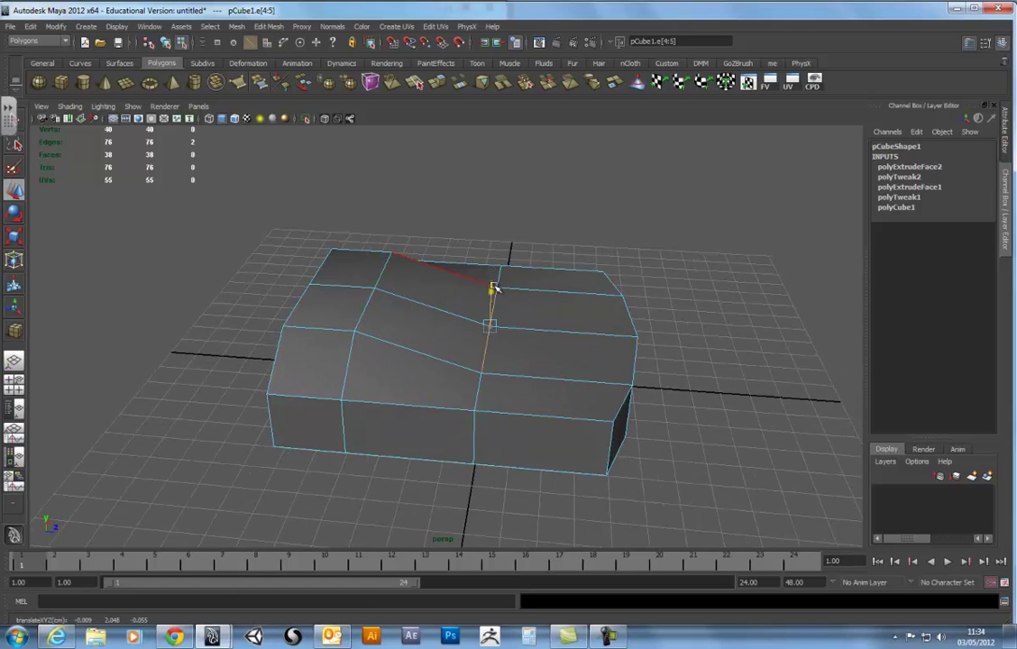
left_click_drag(491, 287, 494, 262)
mouse_move(528, 371)
left_mouse_down("alt")
mouse_move(611, 342)
mouse_move(601, 302)
mouse_move(466, 397)
mouse_move(461, 365)
mouse_move(358, 409)
mouse_move(314, 391)
mouse_move(541, 398)
mouse_move(454, 386)
mouse_move(640, 381)
mouse_move(506, 399)
mouse_move(529, 370)
mouse_move(527, 300)
left_mouse_up("alt")
Step: Move several top and underside edges to reshape the palm
left_click(532, 272)
left_click(422, 273, "shift")
mouse_move(422, 274)
left_mouse_down("alt")
mouse_move(504, 320)
mouse_move(495, 267)
mouse_move(570, 298)
mouse_move(597, 277)
left_mouse_up("alt")
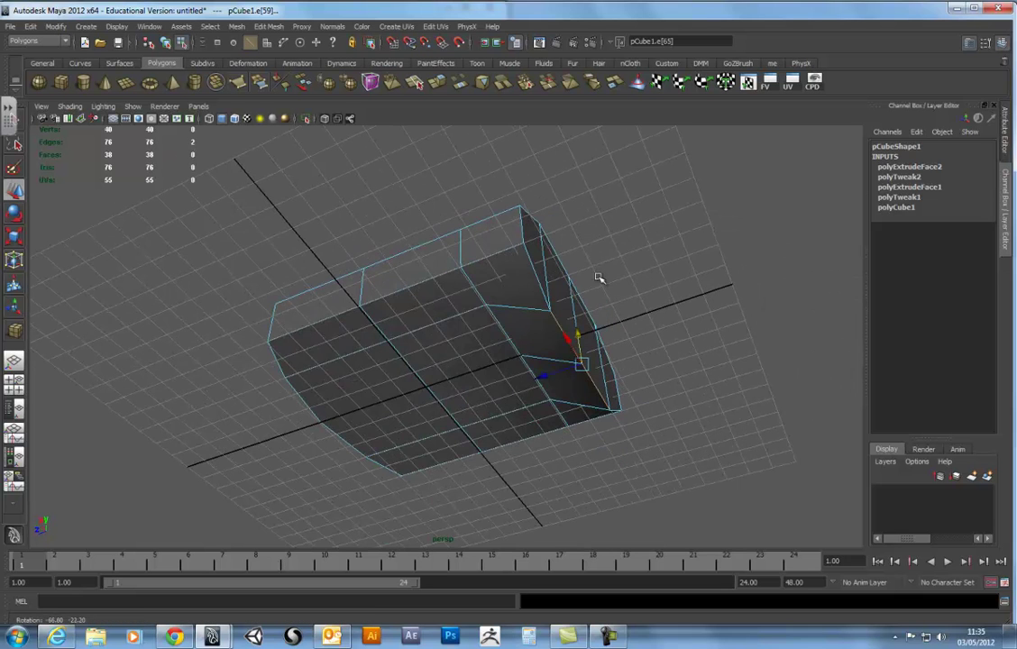
left_click(516, 355)
left_click(533, 374, "shift")
mouse_move(517, 341)
left_mouse_down()
mouse_move(474, 358)
mouse_move(400, 347)
left_mouse_up()
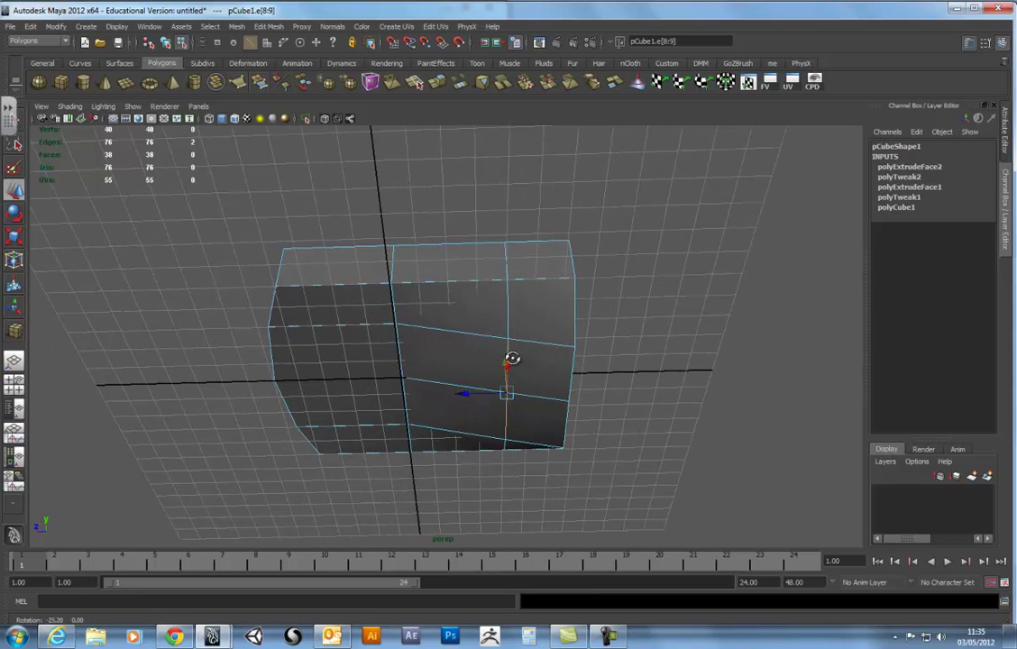
left_click(402, 359)
left_click(405, 399, "shift")
left_click_drag(405, 399, 417, 402, "alt")
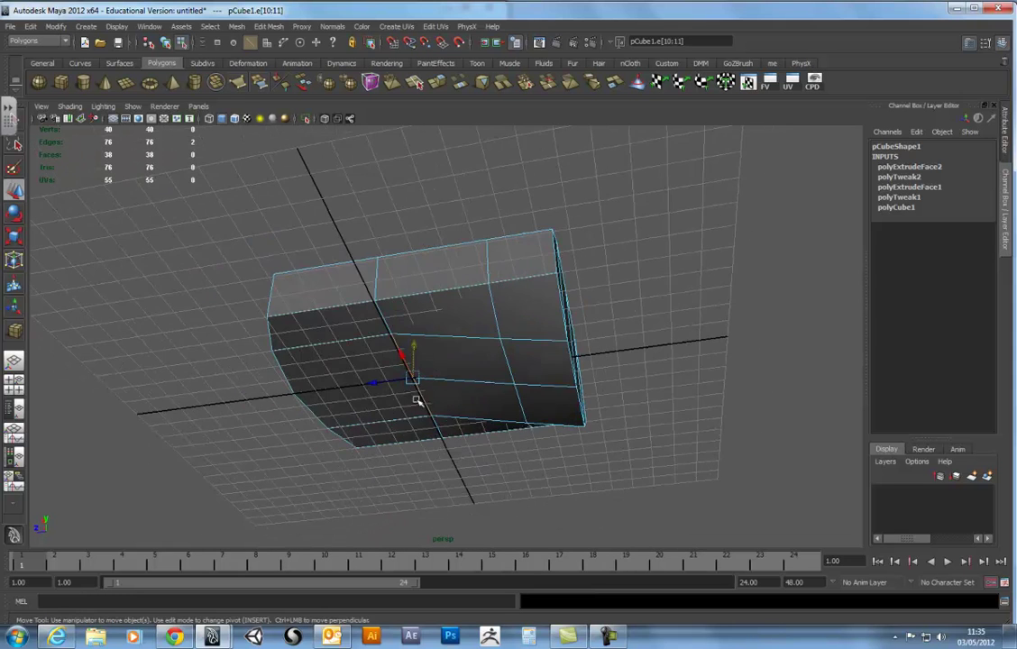
left_click_drag(413, 350, 488, 363)
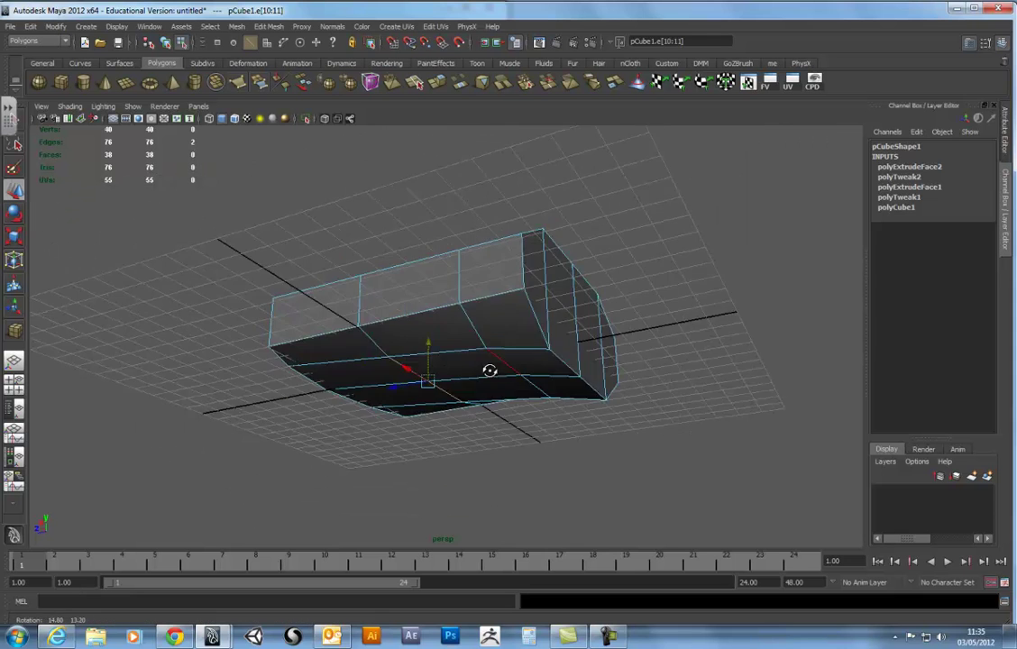
left_click(597, 414)
Step: Extrude the faces at the palm's end outward to thickness 1.5
left_click_drag(597, 414, 561, 400, "alt")
left_click_drag(528, 271, 452, 279, "alt")
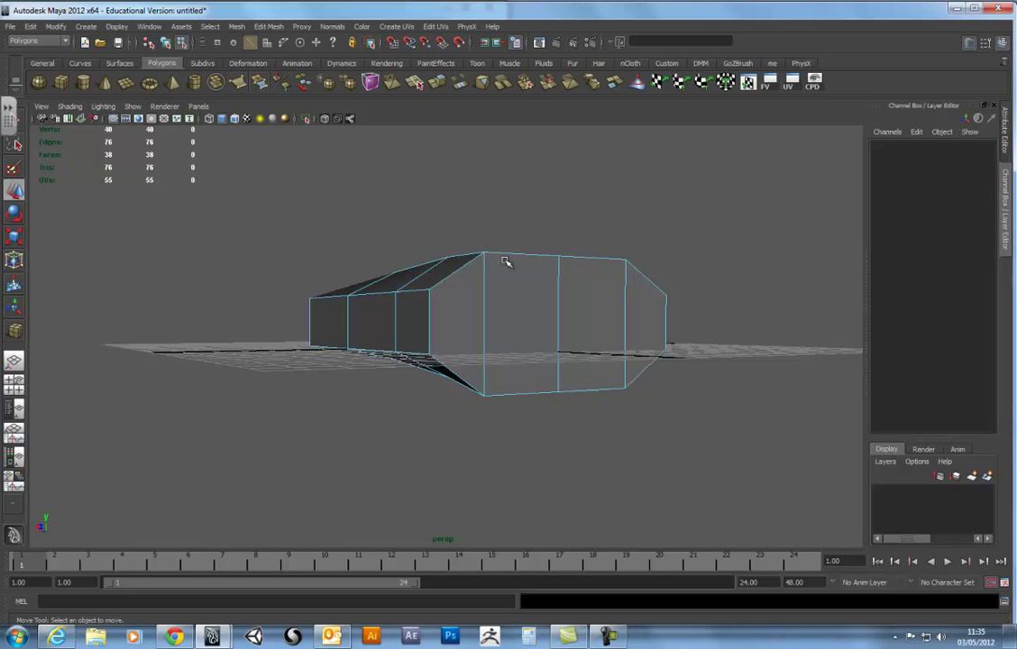
mouse_move(606, 273)
left_mouse_down("alt")
mouse_move(641, 290)
mouse_move(545, 293)
mouse_move(647, 327)
mouse_move(450, 304)
left_mouse_up("alt")
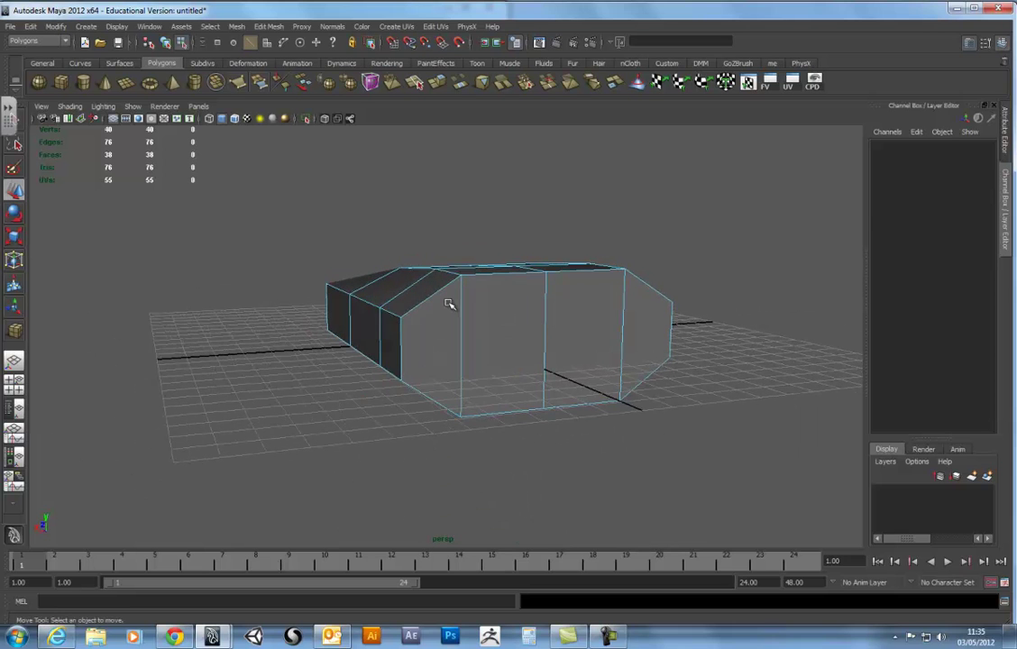
right_click_drag(449, 306, 449, 333)
mouse_move(461, 334)
left_mouse_down()
mouse_move(633, 329)
mouse_move(683, 361)
left_mouse_up()
left_click(388, 79)
mouse_move(447, 152)
left_mouse_down("alt")
mouse_move(495, 216)
mouse_move(675, 265)
left_mouse_up("alt")
mouse_move(695, 341)
left_mouse_down()
mouse_move(703, 381)
mouse_move(578, 386)
mouse_move(583, 362)
left_mouse_up()
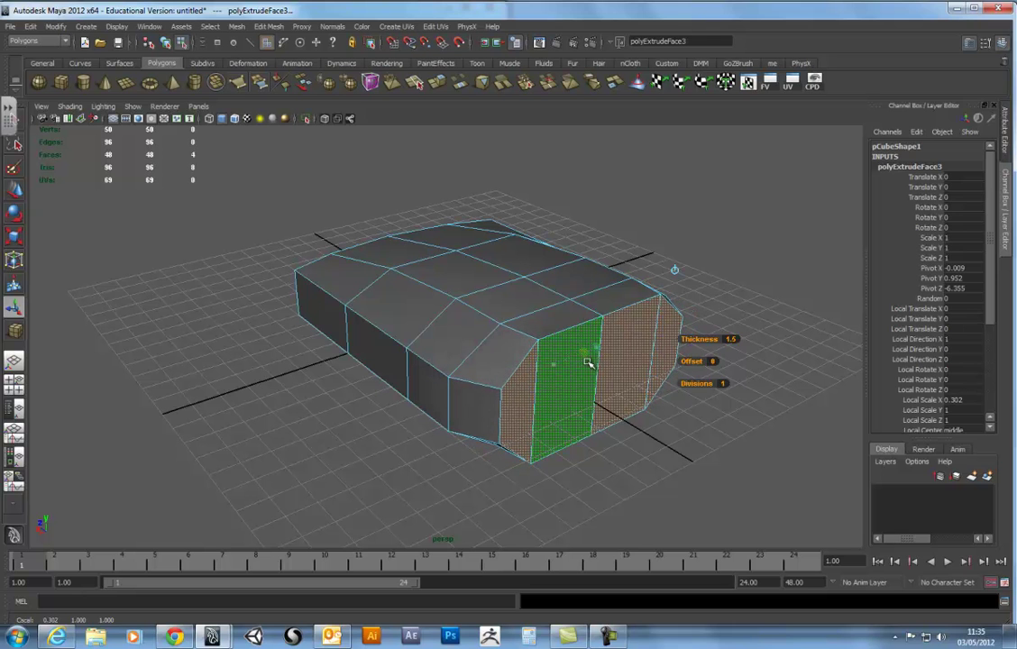
Step: Scale the extruded end faces down in local X and Y so the end tapers inward
mouse_move(586, 363)
left_mouse_down("alt")
mouse_move(546, 383)
mouse_move(561, 395)
left_mouse_up("alt")
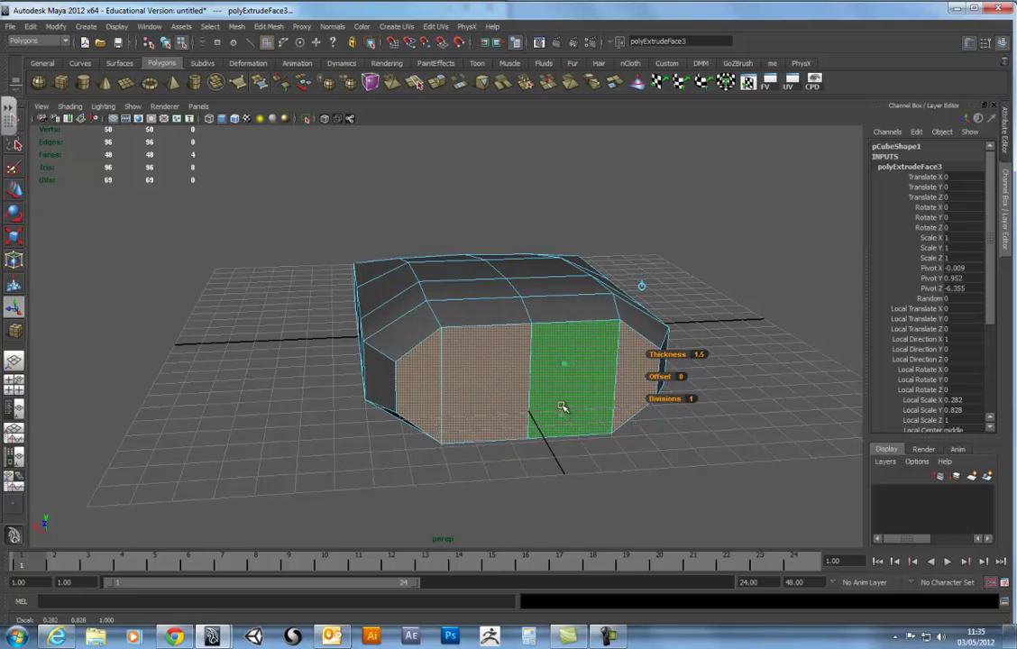
mouse_move(511, 367)
left_mouse_down()
mouse_move(684, 364)
mouse_move(522, 468)
left_mouse_up()
Step: Scale the palm's side vertices taller along Y and select the two end faces f[6:7]
left_click(523, 468)
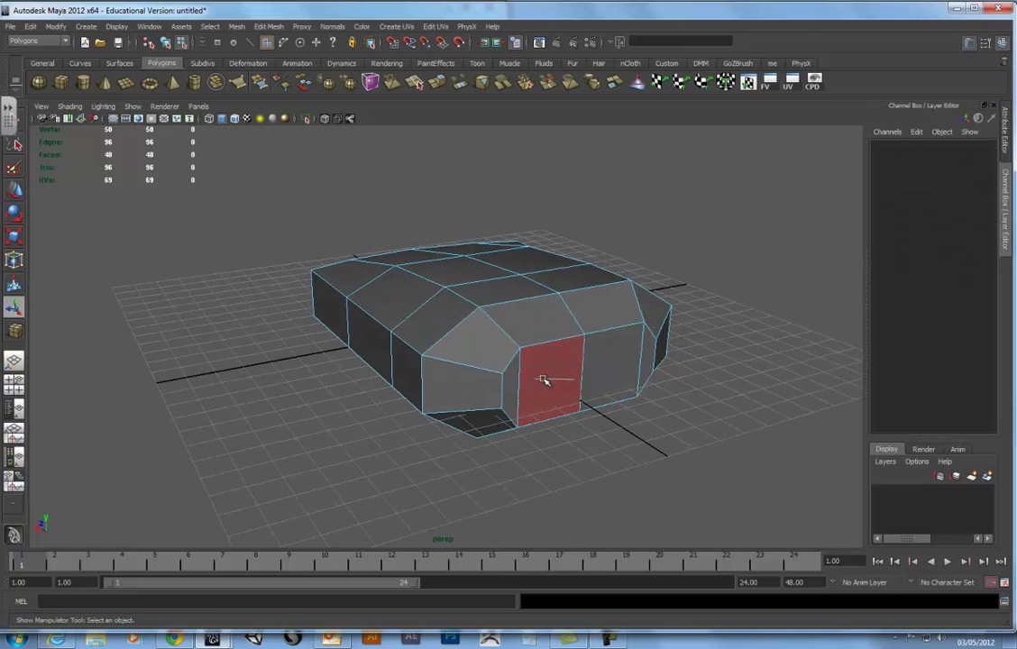
left_click(585, 338)
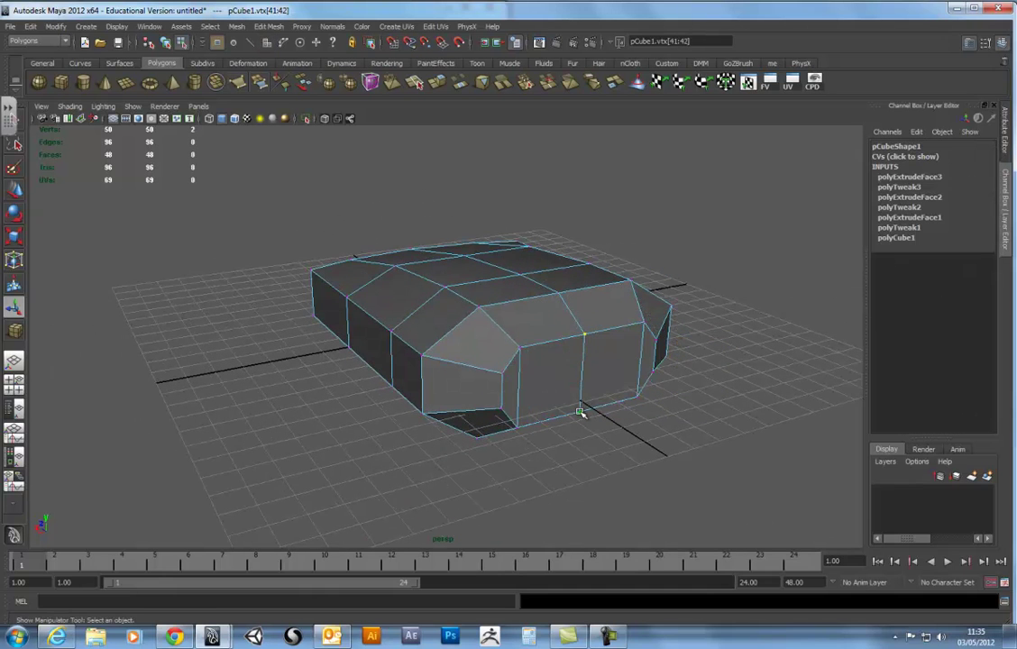
left_click(14, 237)
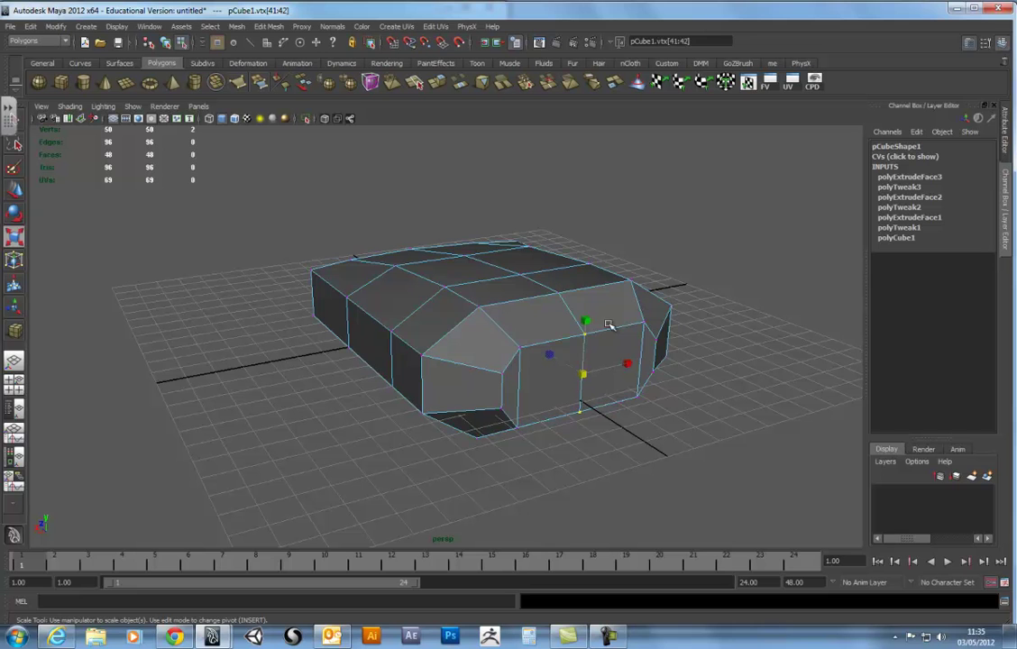
mouse_move(588, 322)
left_mouse_down()
mouse_move(588, 307)
mouse_move(538, 320)
left_mouse_up()
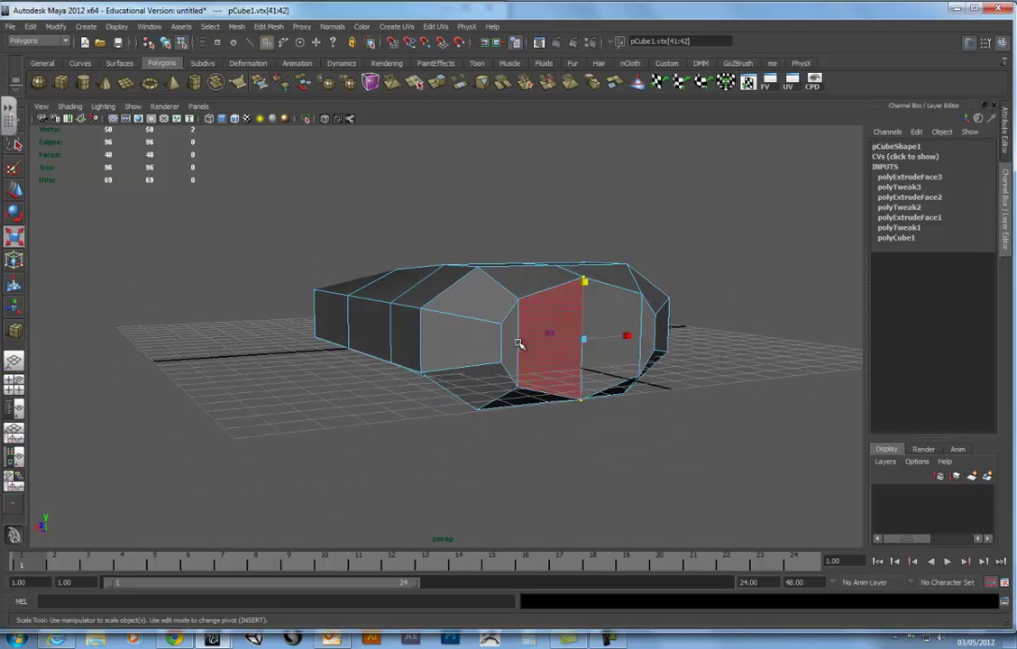
mouse_move(519, 344)
left_mouse_down()
mouse_move(620, 320)
mouse_move(638, 359)
mouse_move(585, 374)
left_mouse_up()
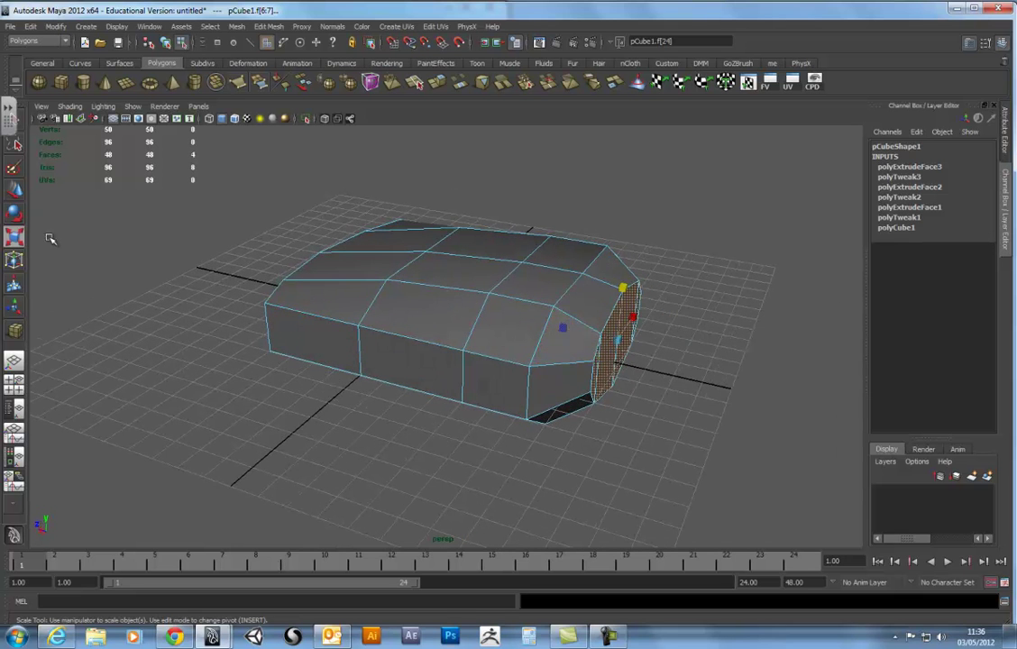
left_click(18, 193)
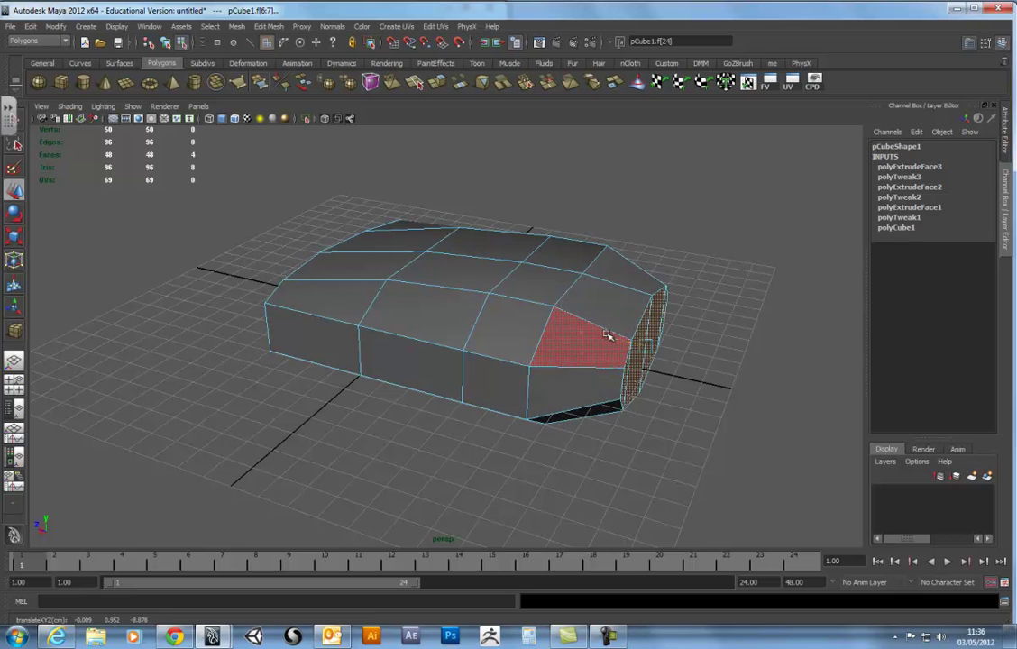
mouse_move(609, 336)
left_mouse_down("alt")
mouse_move(620, 317)
mouse_move(614, 346)
mouse_move(600, 339)
left_mouse_up("alt")
Step: Extrude the end faces outward about 4.3 units into a narrower wrist section
left_click(440, 82)
mouse_move(658, 297)
left_mouse_down("alt")
mouse_move(663, 350)
mouse_move(727, 333)
mouse_move(851, 351)
mouse_move(818, 346)
left_mouse_up("alt")
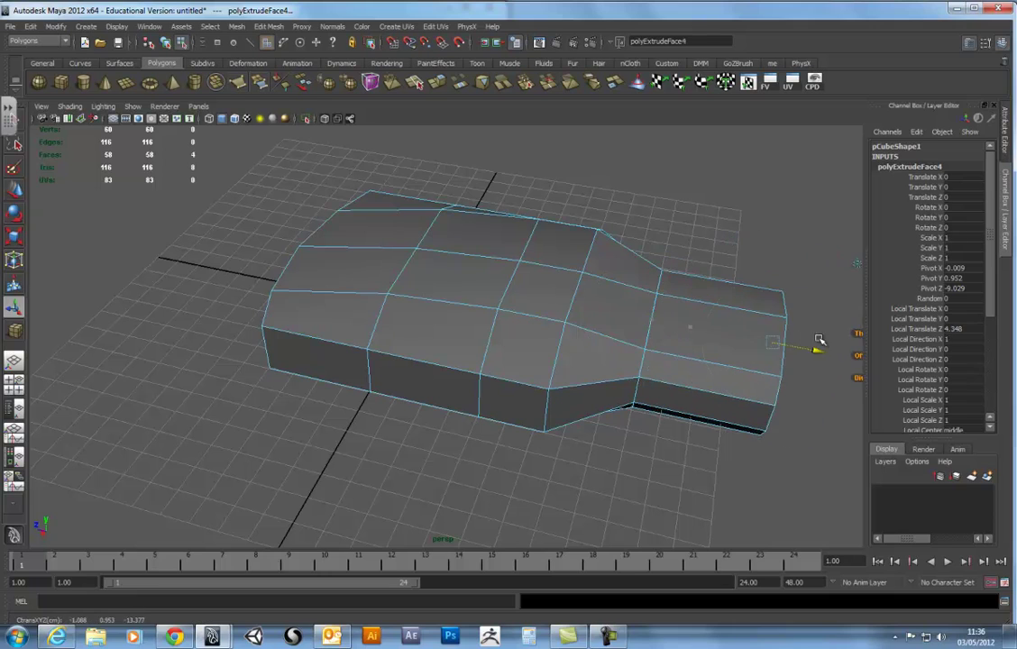
middle_click_drag(818, 345, 575, 333, "alt")
mouse_move(575, 332)
left_mouse_down("alt")
mouse_move(470, 317)
mouse_move(500, 322)
mouse_move(528, 260)
left_mouse_up("alt")
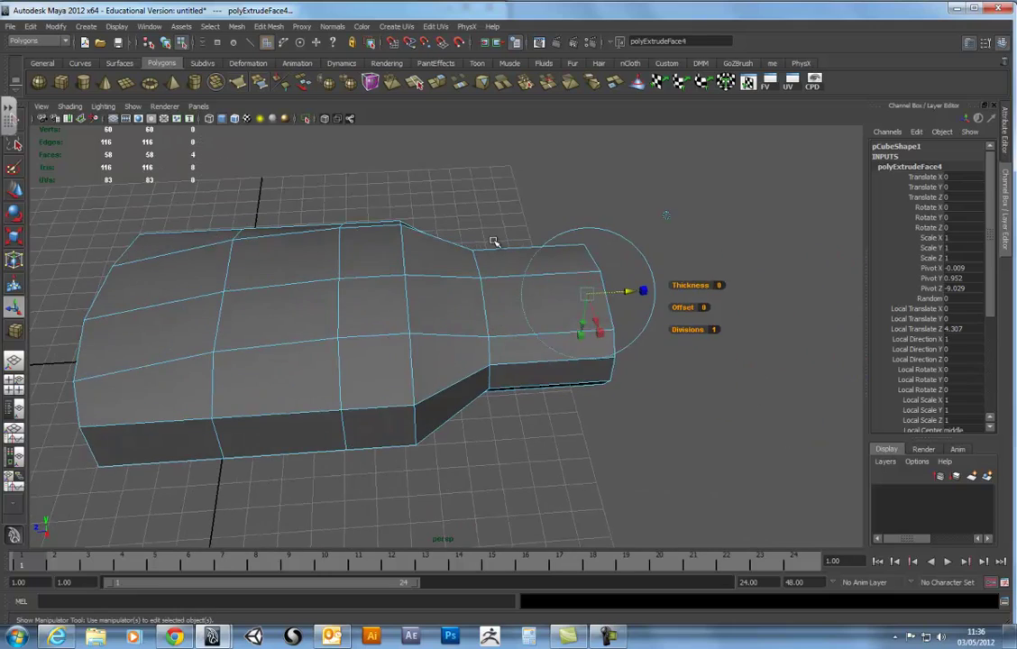
left_click(283, 290)
mouse_move(283, 291)
left_mouse_down("alt")
mouse_move(373, 308)
mouse_move(518, 259)
mouse_move(413, 295)
mouse_move(479, 303)
mouse_move(504, 318)
mouse_move(497, 322)
mouse_move(427, 295)
mouse_move(420, 281)
mouse_move(341, 343)
left_mouse_up("alt")
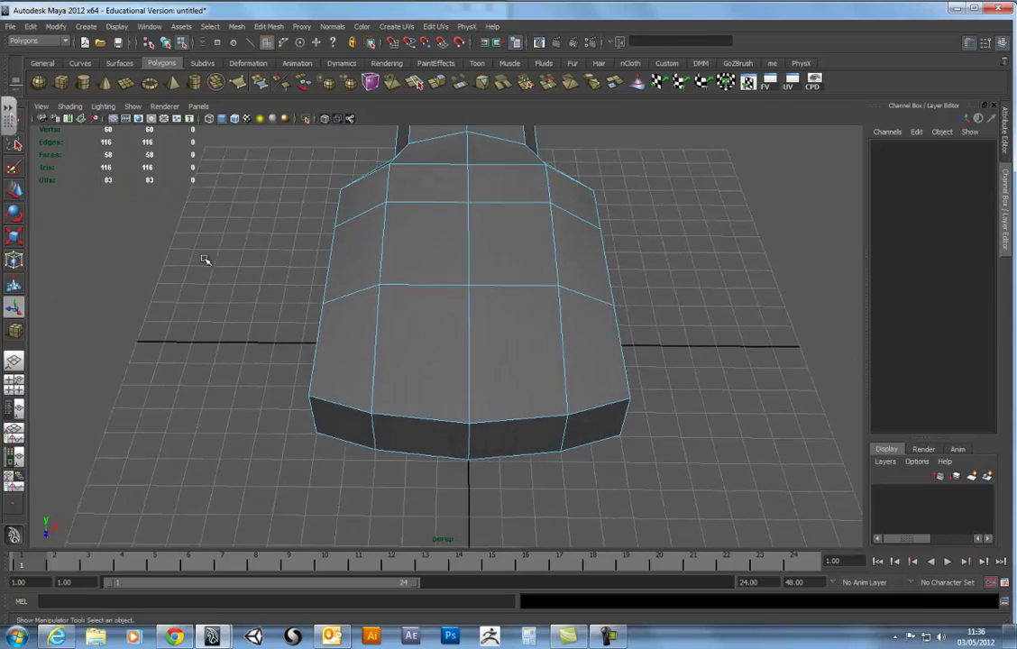
Step: Draw a long, narrow polygon box (pCube2) beside the palm's front end, at 1.533, 1.029, 10.74
left_click(64, 83)
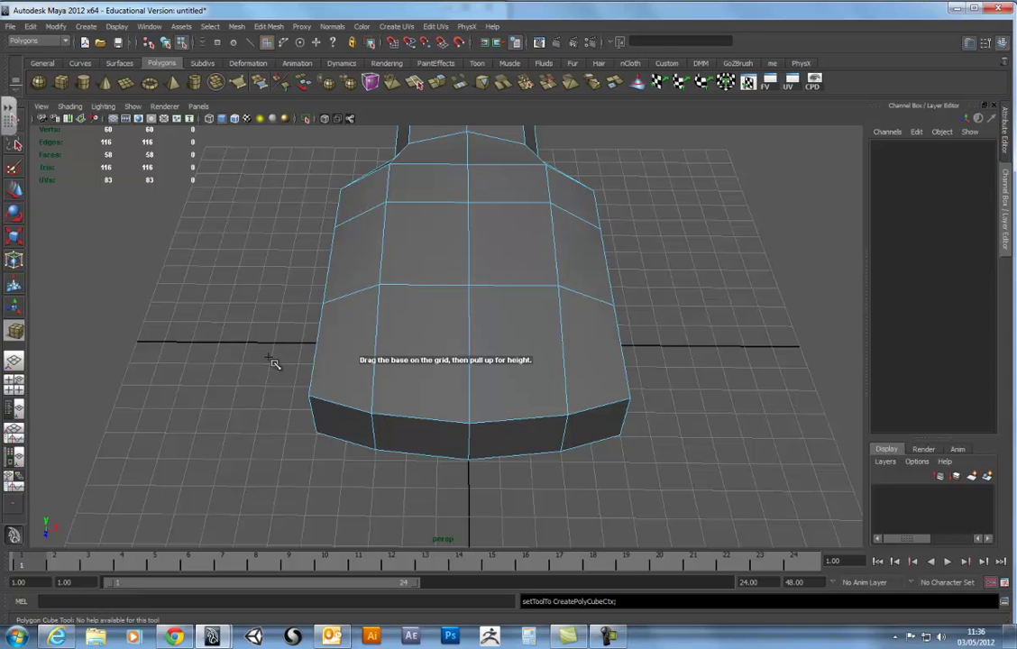
key("space")
key("space")
middle_click_drag(518, 399, 518, 335, "alt")
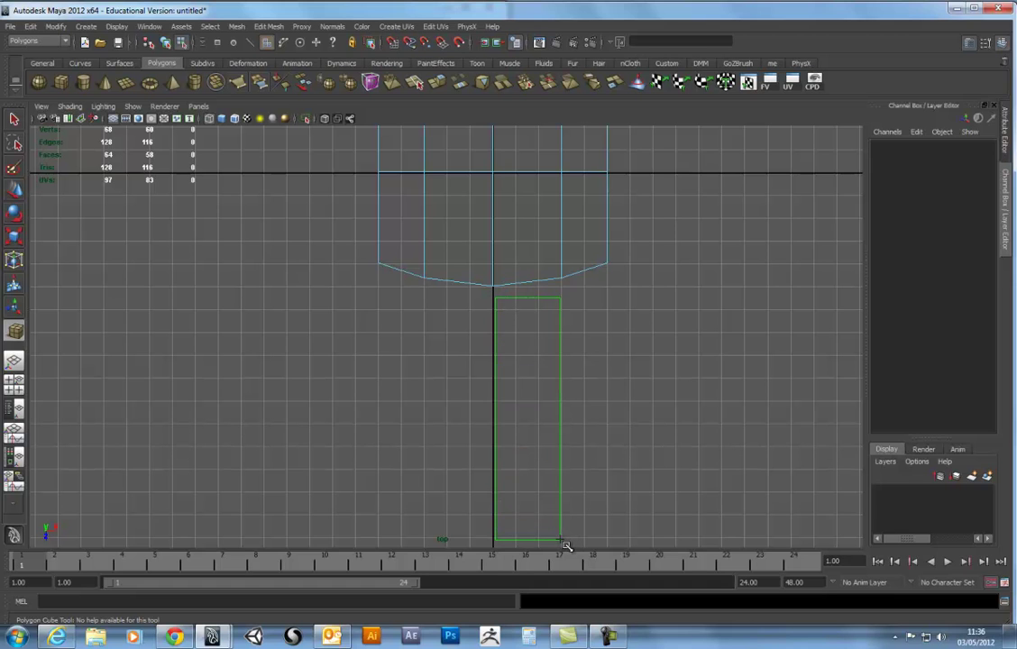
key("space")
key("space")
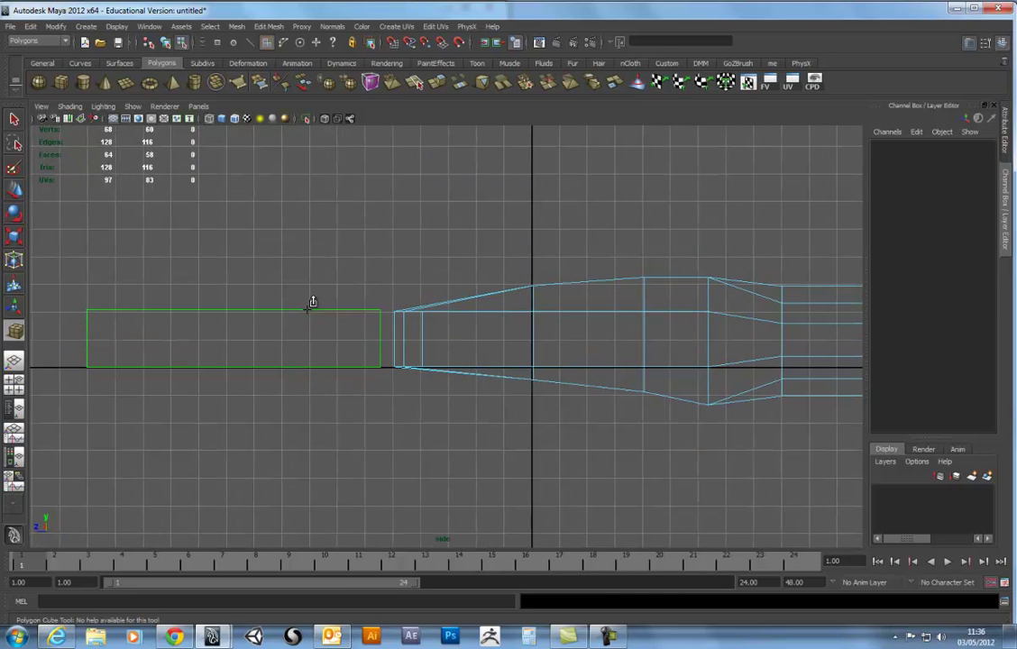
key("space")
key("space")
left_click_drag(613, 236, 556, 217, "alt")
scroll(556, 218, "down", 5)
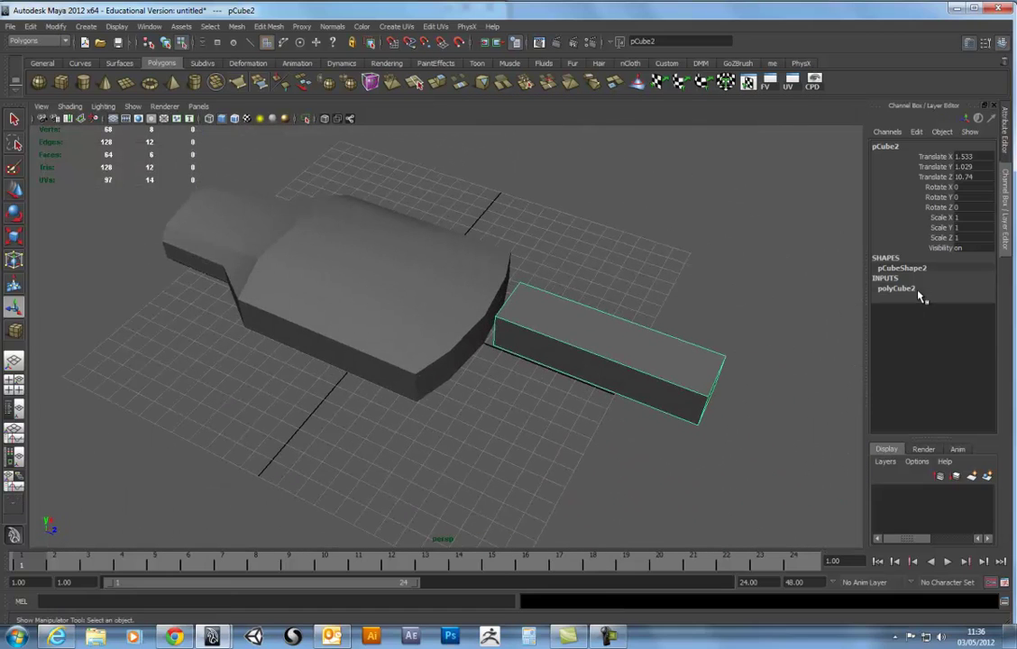
Step: Set pCube2's Subdivisions Depth to 3 so the finger box has three segments
left_click(919, 294)
left_click_drag(559, 320, 623, 357, "alt")
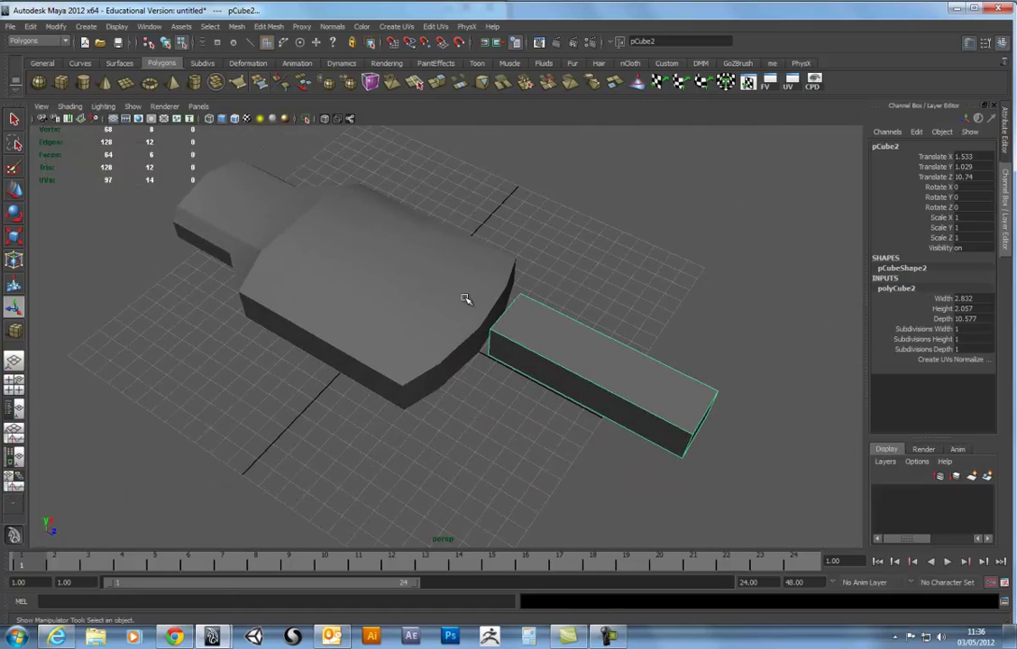
left_click(951, 350)
type("3")
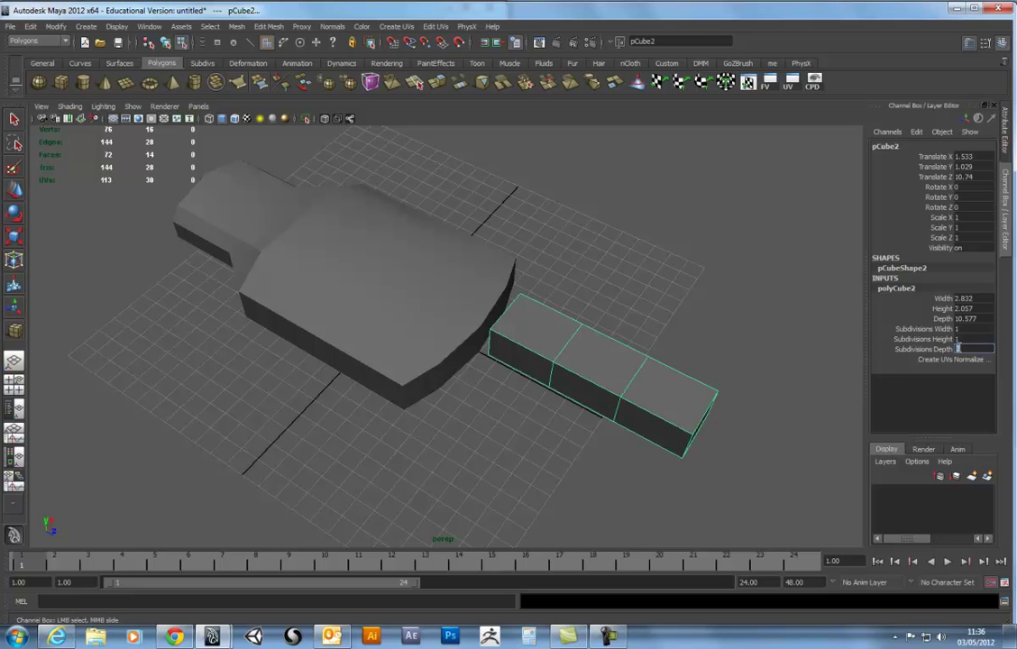
mouse_move(532, 334)
left_mouse_down("alt")
mouse_move(654, 295)
mouse_move(681, 299)
mouse_move(648, 321)
mouse_move(559, 312)
mouse_move(521, 332)
mouse_move(483, 323)
mouse_move(629, 323)
mouse_move(643, 337)
mouse_move(513, 338)
mouse_move(539, 334)
mouse_move(528, 336)
mouse_move(572, 351)
mouse_move(657, 347)
mouse_move(656, 363)
left_mouse_up("alt")
key("w")
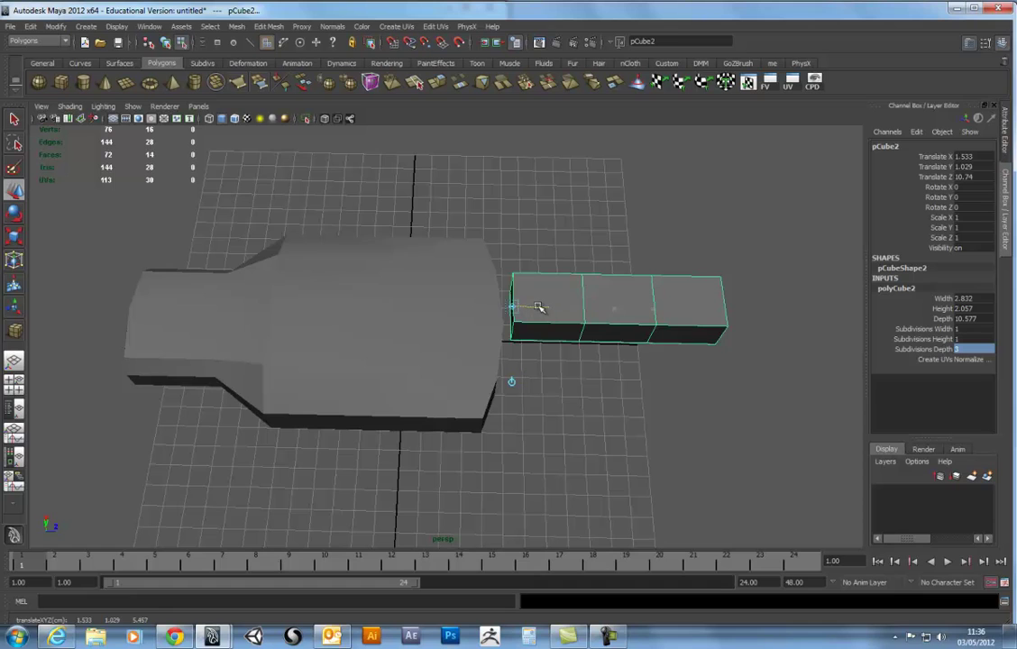
Step: Duplicate the finger and place the copy to its right, rotated 16.8° in Y and scaled 0.765
mouse_move(711, 391)
left_mouse_down("alt")
mouse_move(643, 382)
mouse_move(698, 341)
mouse_move(699, 384)
mouse_move(582, 384)
left_mouse_up("alt")
key("ctrl+d")
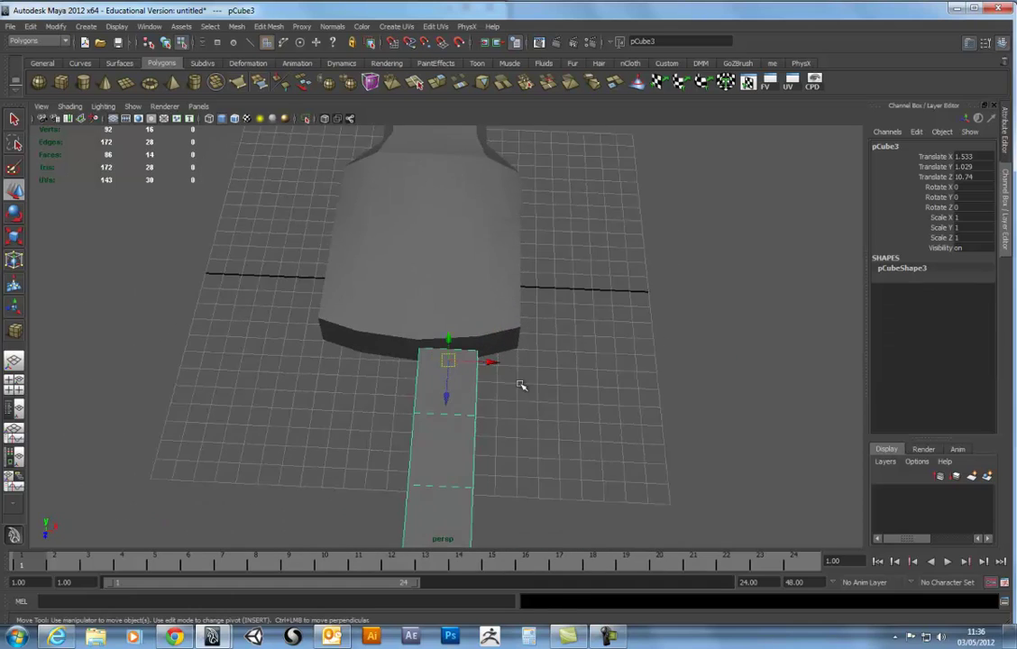
mouse_move(492, 362)
left_mouse_down()
mouse_move(552, 363)
mouse_move(563, 407)
left_mouse_up()
key("e")
key("r")
left_click_drag(512, 371, 406, 321)
key("e")
key("w")
mouse_move(519, 404)
left_mouse_down()
mouse_move(514, 391)
mouse_move(573, 345)
mouse_move(508, 346)
left_mouse_up()
Step: Rotate the original finger slightly about Y
left_click(508, 345, "shift")
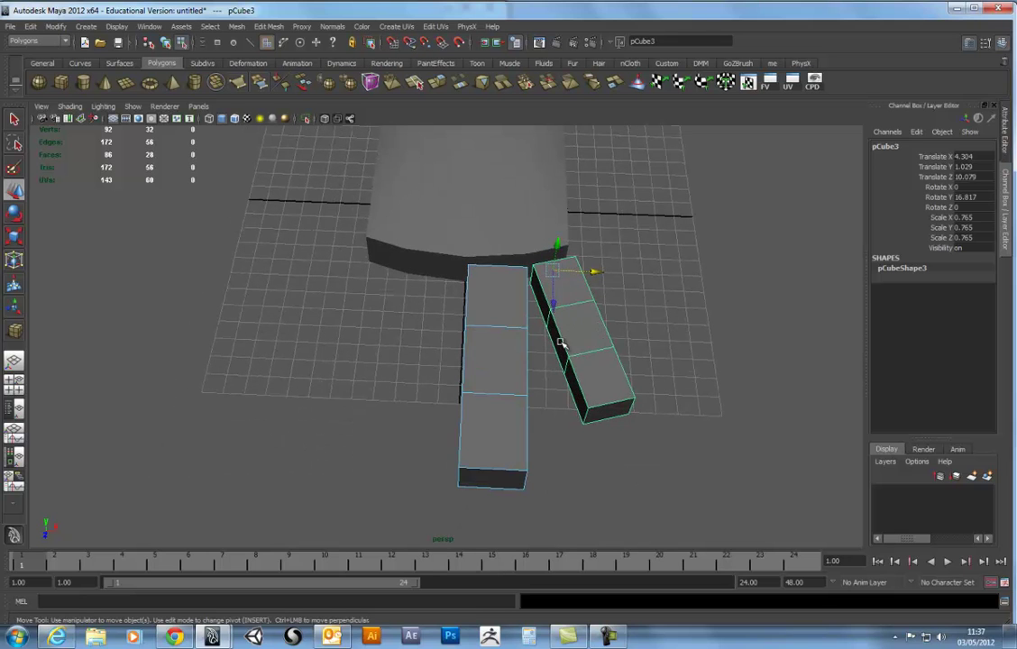
left_click(506, 350)
key("e")
left_click_drag(507, 332, 517, 324)
Step: Duplicate the finger, slide the copy left, and adjust its size as a new finger
key("ctrl+d")
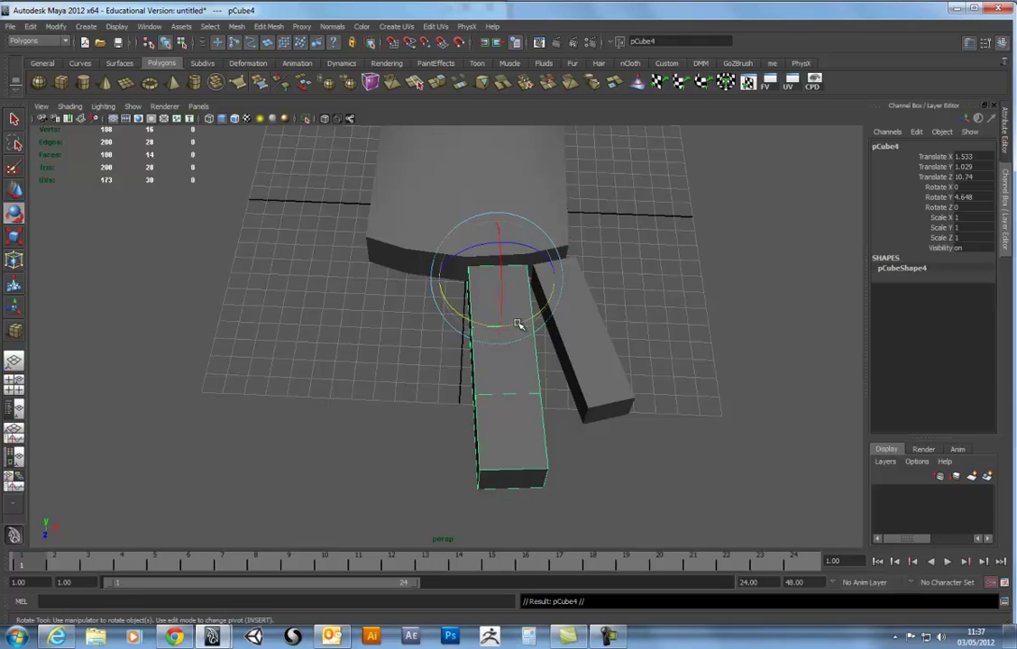
key("w")
mouse_move(539, 281)
left_mouse_down()
mouse_move(476, 279)
mouse_move(466, 314)
left_mouse_up()
left_click(223, 119)
key("e")
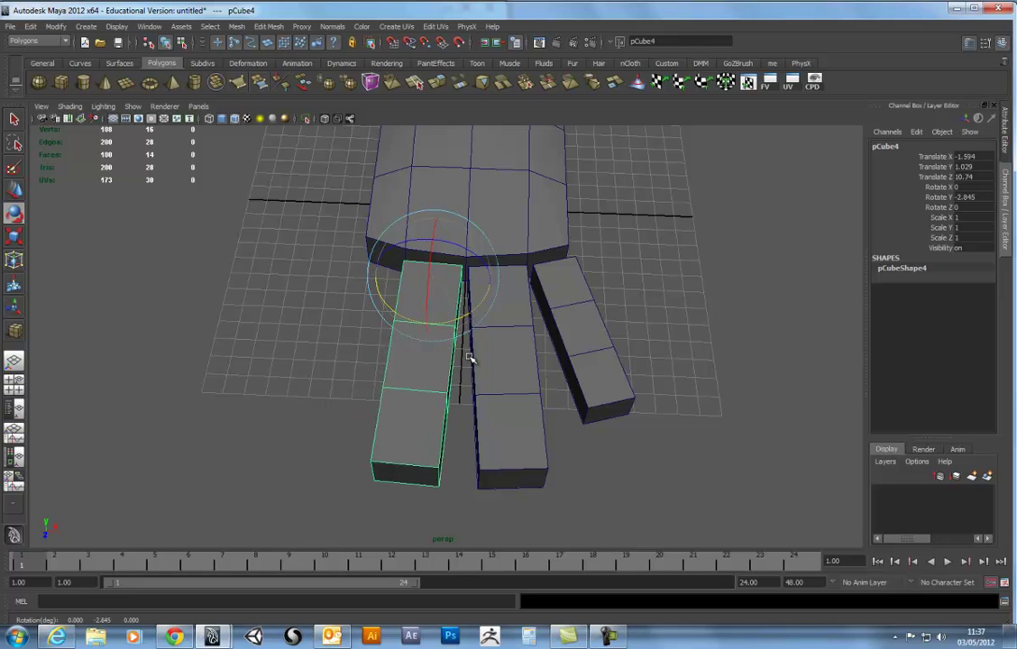
key("r")
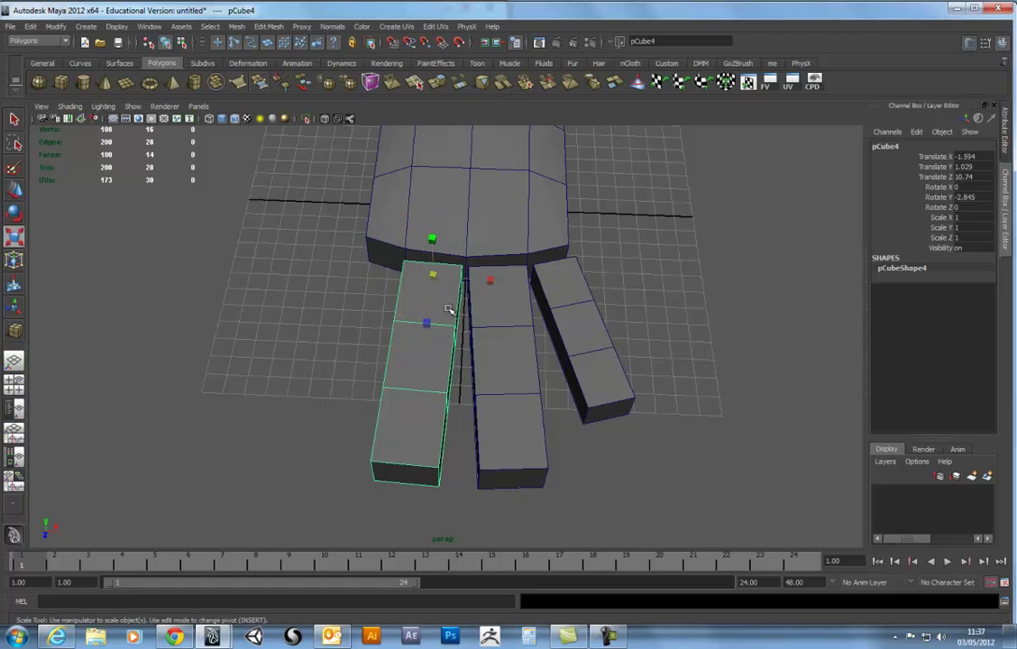
left_click_drag(435, 277, 434, 273)
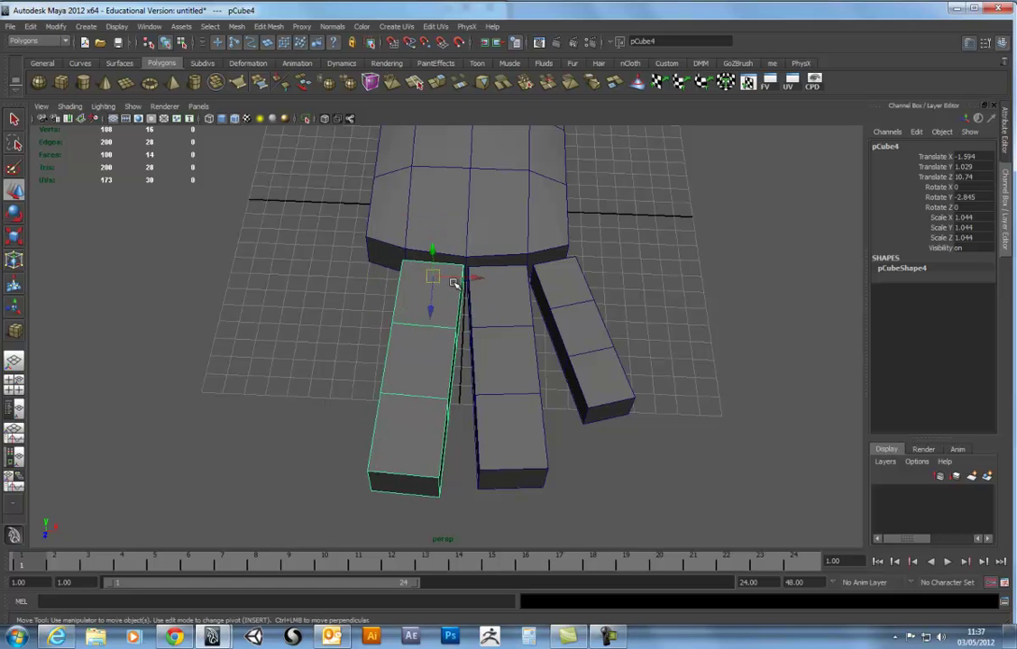
key("space")
key("space")
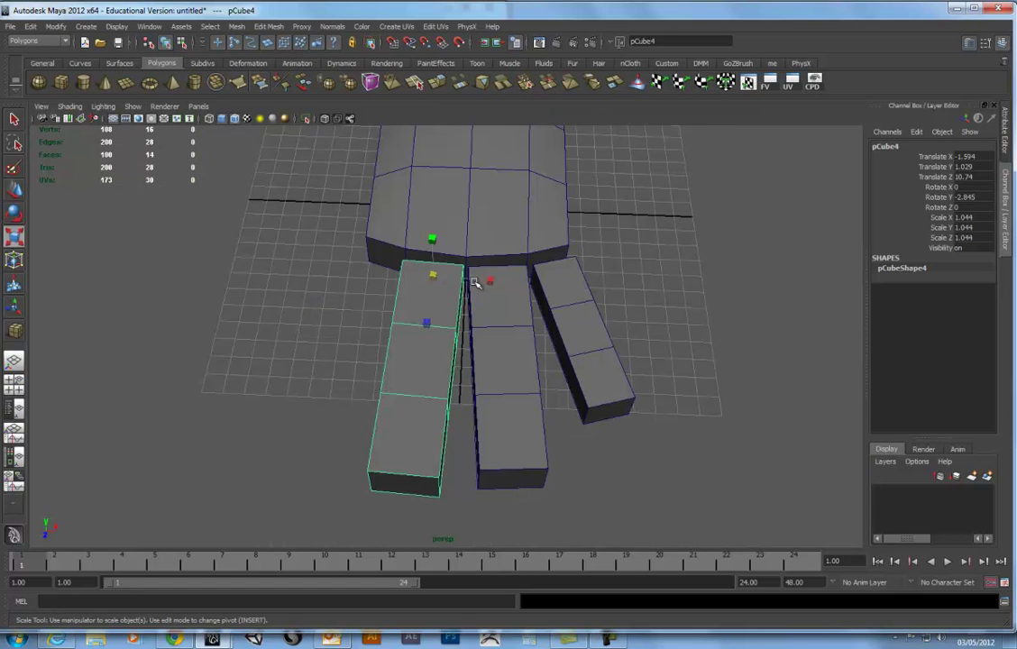
left_click_drag(490, 281, 484, 281)
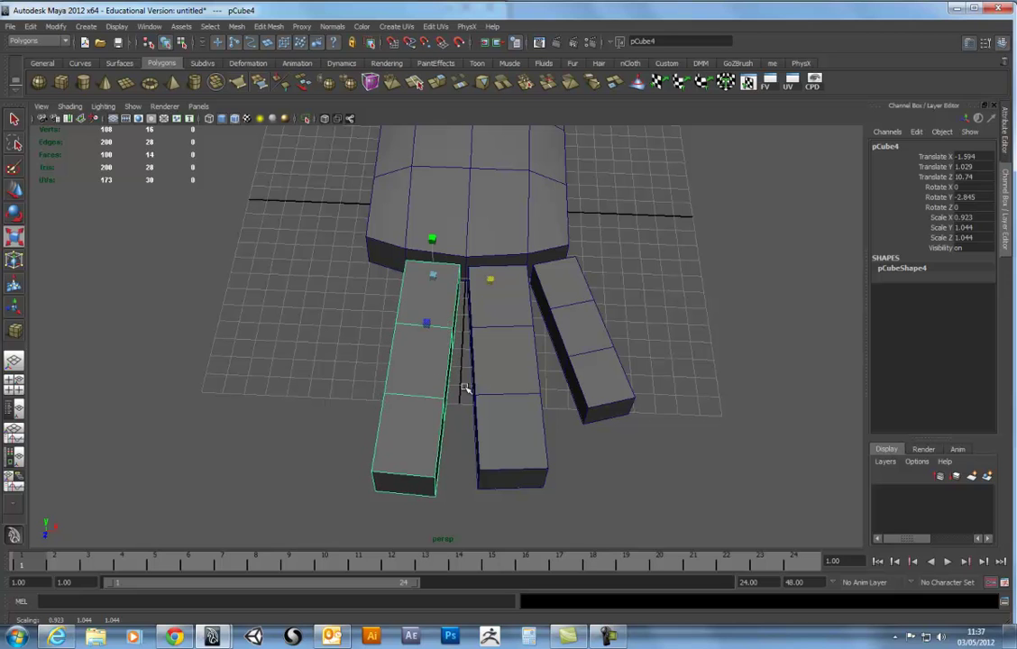
Step: Duplicate the middle finger and place the copy far left at X -4.665 as a fourth finger
left_click(495, 389)
key("ctrl+d")
key("w")
mouse_move(545, 283)
left_mouse_down()
mouse_move(407, 283)
mouse_move(388, 311)
mouse_move(411, 334)
left_mouse_up()
key("e")
Step: Make the leftmost finger (pCube5) narrower and shorter, Z scale 0.933
key("r")
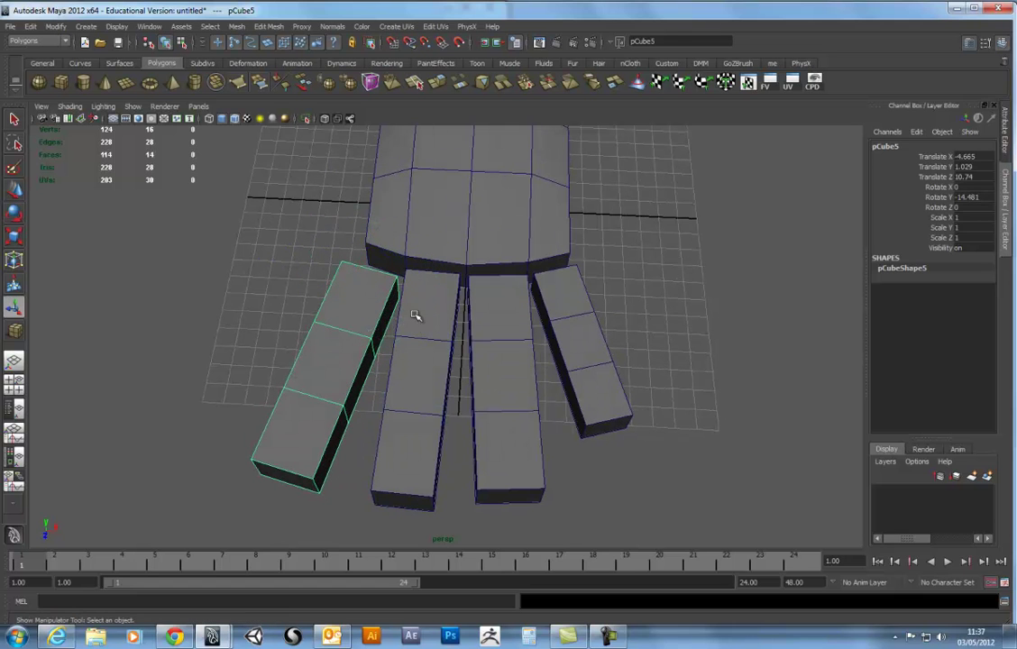
left_click_drag(424, 294, 410, 292)
mouse_move(411, 351)
left_mouse_down("alt")
mouse_move(447, 347)
mouse_move(374, 348)
left_mouse_up("alt")
key("e")
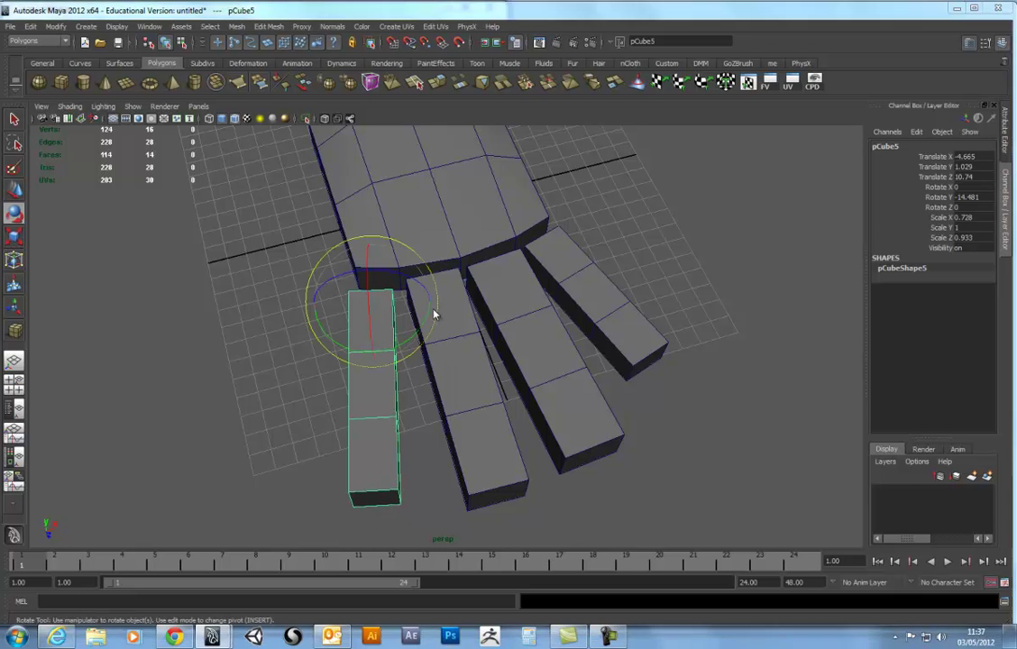
Step: In the top view, move the fingers up against the palm edge, pCube4 at X -1.4, Z 10.434
key("space")
key("space")
key("w")
mouse_move(409, 278)
left_mouse_down()
mouse_move(420, 261)
mouse_move(483, 273)
left_mouse_up()
left_click(457, 275)
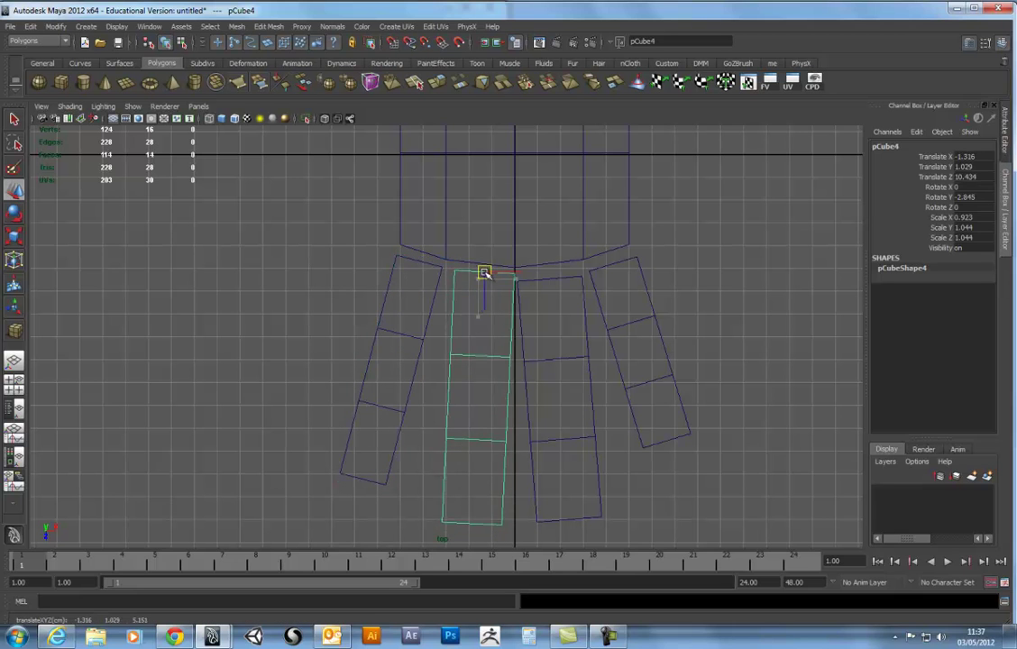
left_click(544, 276)
left_click(617, 262)
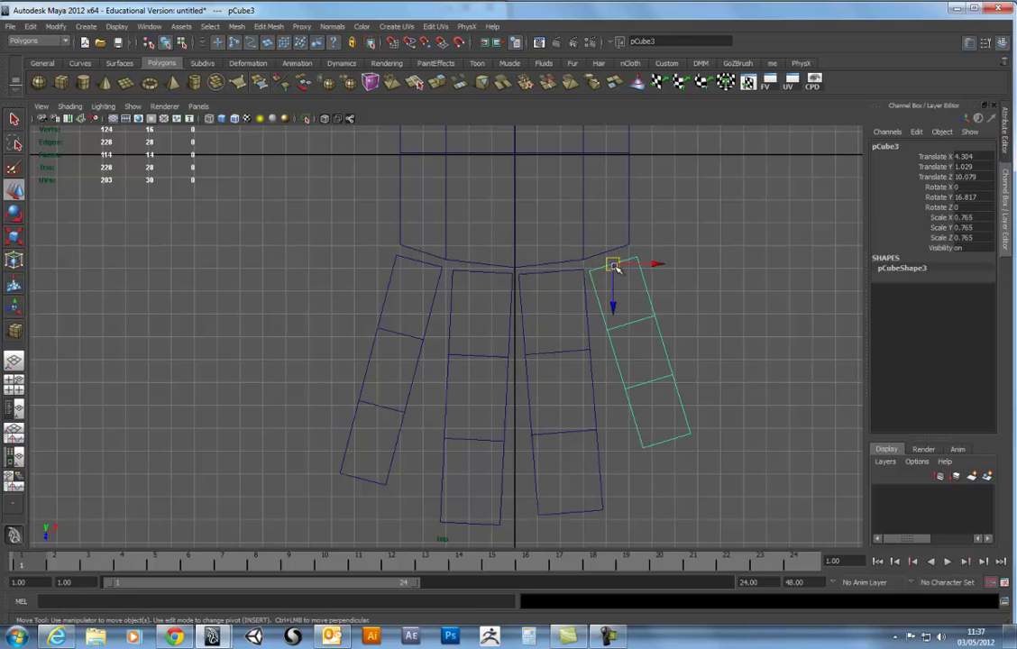
left_click(690, 368)
Step: Orbit the perspective view beneath the hand to reach the palm's underside in component mode
scroll(678, 370, "down", 2)
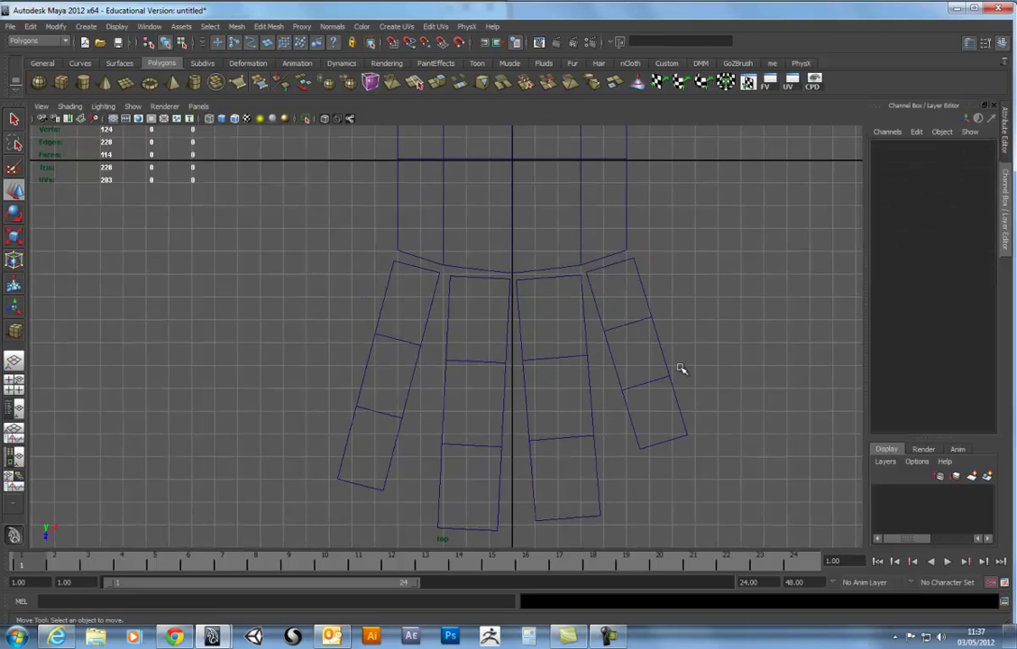
key("space")
key("space")
mouse_move(658, 337)
left_mouse_down("alt")
mouse_move(548, 281)
mouse_move(490, 236)
mouse_move(531, 202)
mouse_move(612, 289)
mouse_move(703, 341)
mouse_move(562, 348)
mouse_move(478, 291)
mouse_move(557, 238)
mouse_move(543, 241)
mouse_move(518, 304)
mouse_move(521, 343)
mouse_move(363, 352)
mouse_move(317, 309)
mouse_move(518, 342)
mouse_move(711, 412)
mouse_move(654, 411)
mouse_move(633, 394)
mouse_move(722, 420)
mouse_move(704, 412)
left_mouse_up("alt")
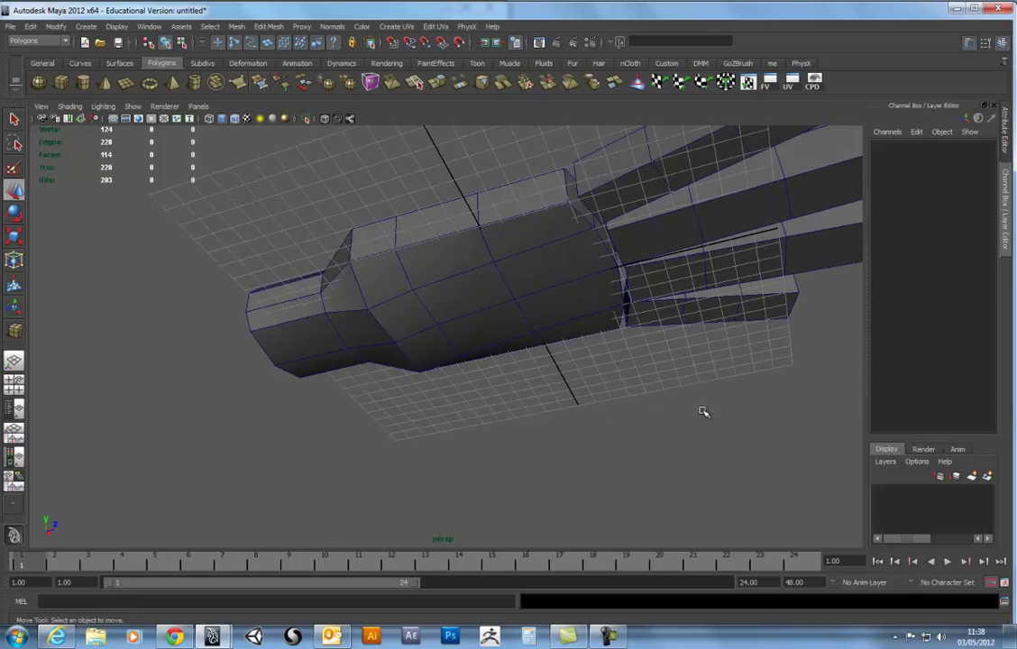
left_click_drag(447, 311, 377, 300, "alt")
right_click_drag(377, 300, 359, 295)
left_click(359, 295)
mouse_move(409, 284)
left_mouse_down("alt")
mouse_move(414, 344)
mouse_move(382, 278)
left_mouse_up("alt")
mouse_move(532, 426)
left_mouse_down("alt")
mouse_move(591, 495)
mouse_move(540, 404)
mouse_move(491, 420)
mouse_move(538, 404)
mouse_move(386, 302)
left_mouse_up("alt")
Step: Select a single edge under the palm and slide it sideways along X
key("F10")
left_click(322, 305)
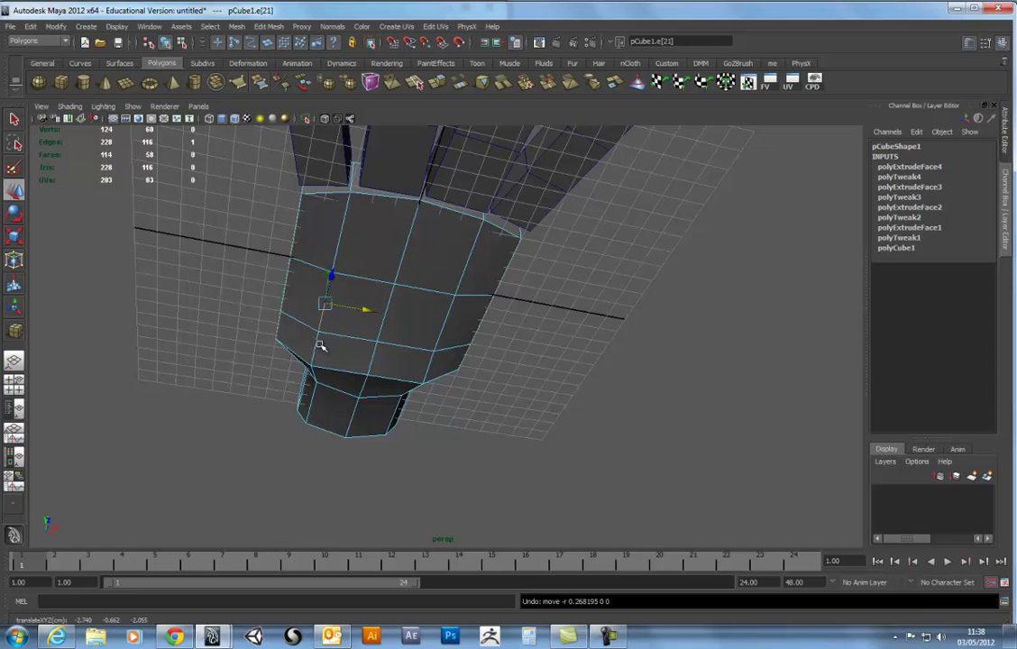
left_click(312, 348, "shift")
left_click(268, 371)
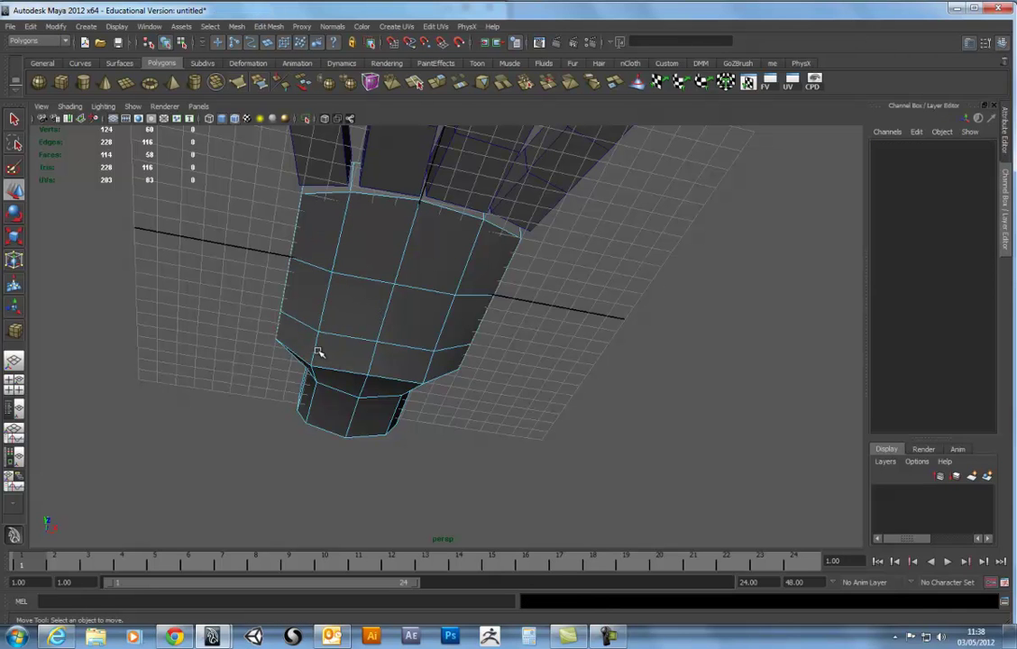
left_click(316, 349)
left_click_drag(350, 323, 459, 357)
left_click(522, 379)
Step: Extrude a palm side face downward, tilt it, and offset it along X as the thumb base
left_click(333, 332)
left_click_drag(443, 363, 560, 271, "alt")
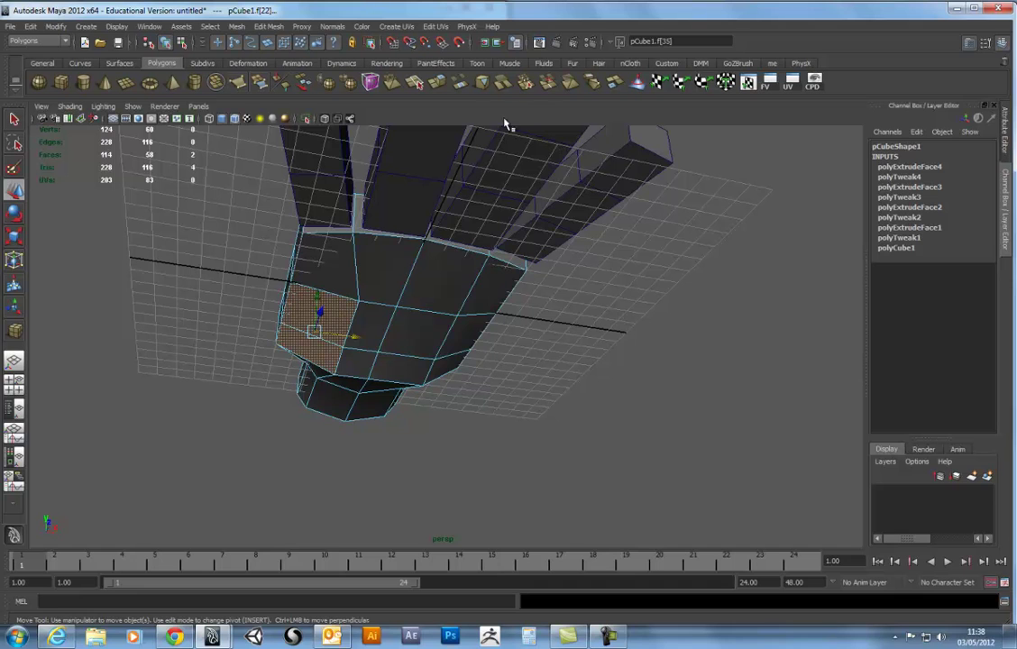
left_click(438, 83)
left_click_drag(505, 199, 588, 170, "alt")
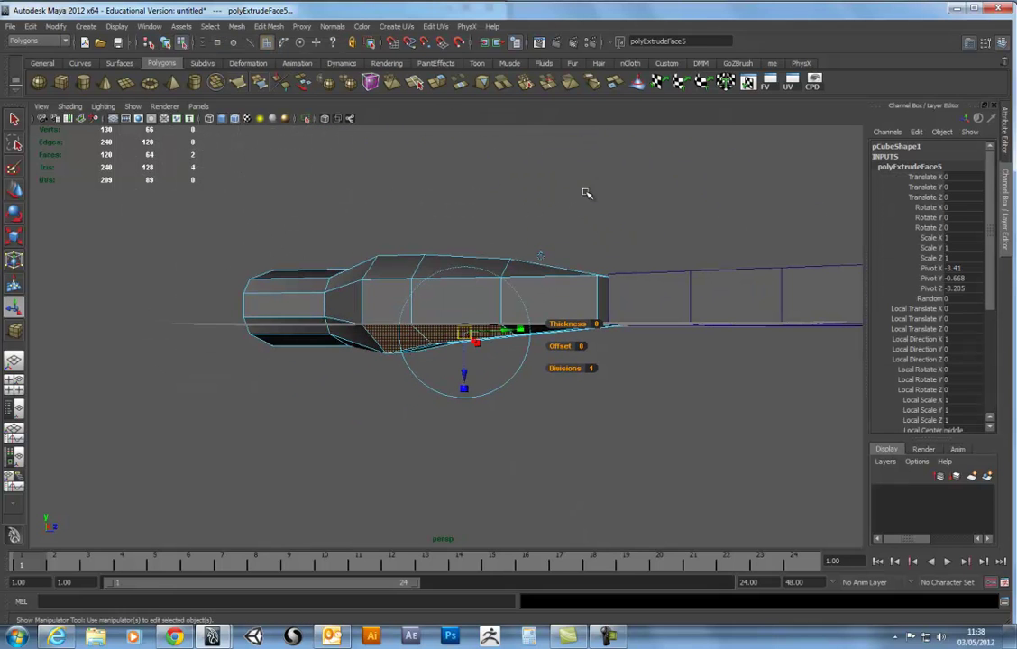
left_click_drag(440, 301, 451, 352)
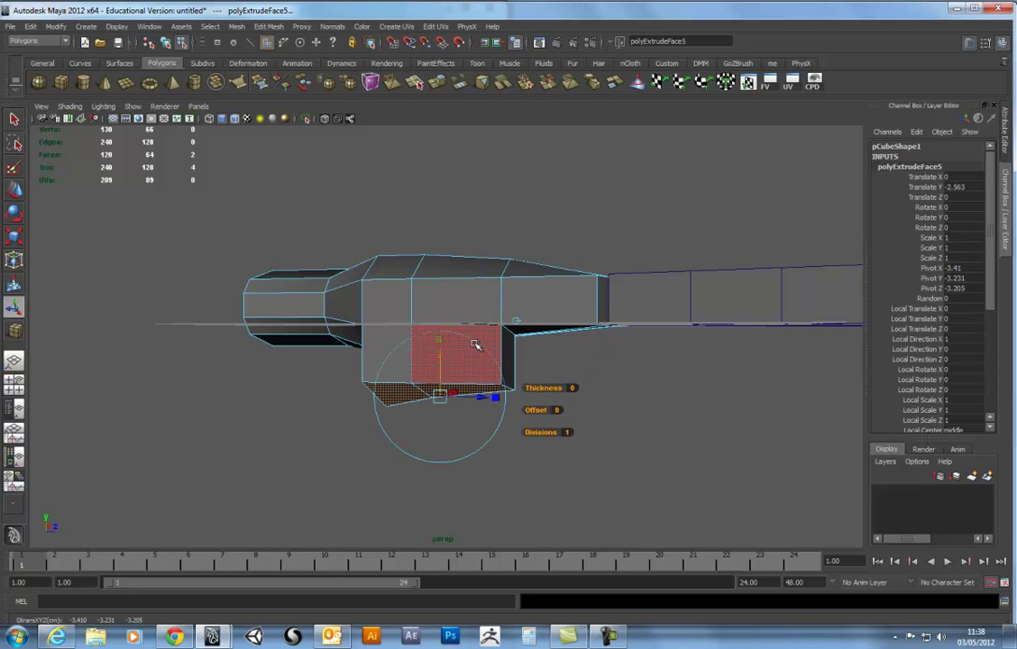
left_click_drag(487, 368, 488, 400)
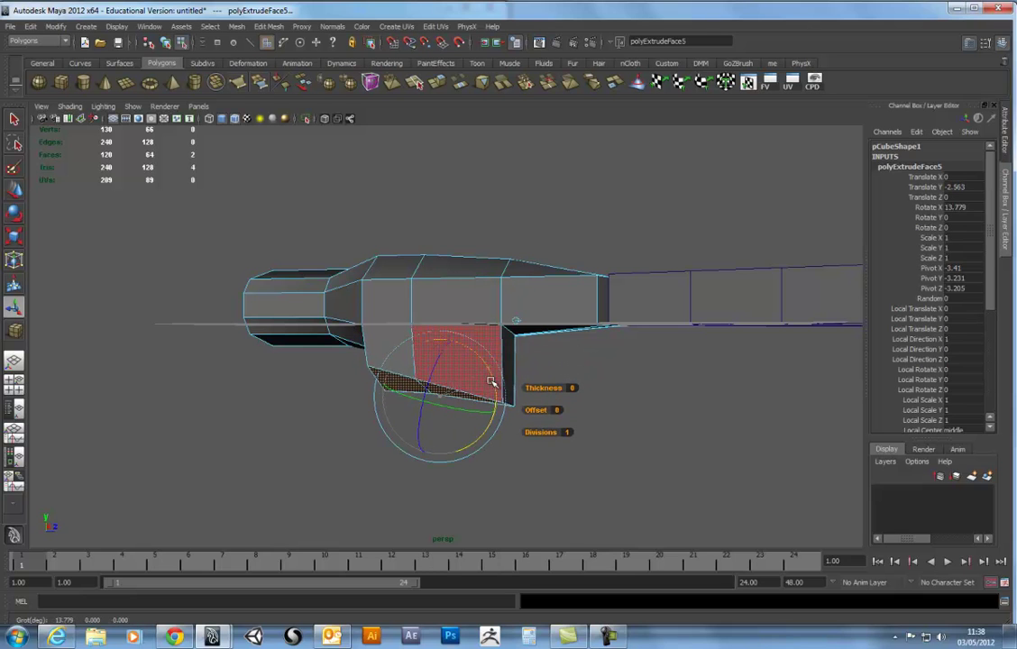
mouse_move(488, 397)
left_mouse_down("alt")
mouse_move(613, 391)
mouse_move(596, 408)
mouse_move(701, 364)
mouse_move(548, 409)
mouse_move(488, 413)
mouse_move(470, 403)
left_mouse_up("alt")
left_click_drag(399, 402, 325, 320)
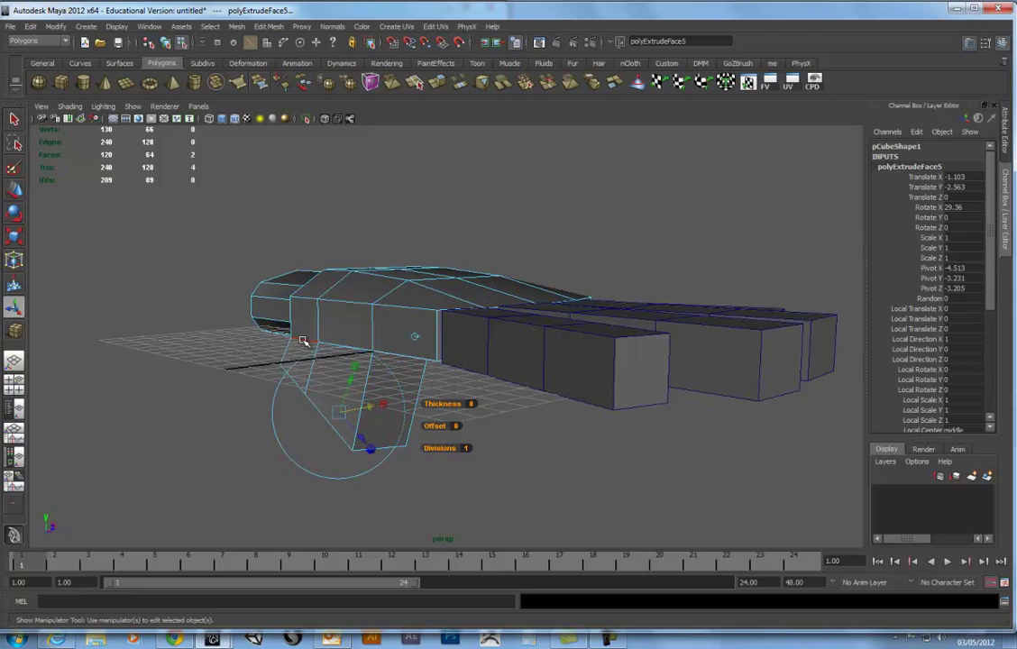
Step: Move two thumb-base edges and an underside vertex to smooth the thumb base
left_click(349, 342)
left_click(350, 346, "shift")
key("w")
mouse_move(358, 343)
left_mouse_down()
mouse_move(347, 343)
mouse_move(386, 354)
mouse_move(374, 346)
mouse_move(411, 341)
mouse_move(385, 336)
left_mouse_up()
left_click(393, 295)
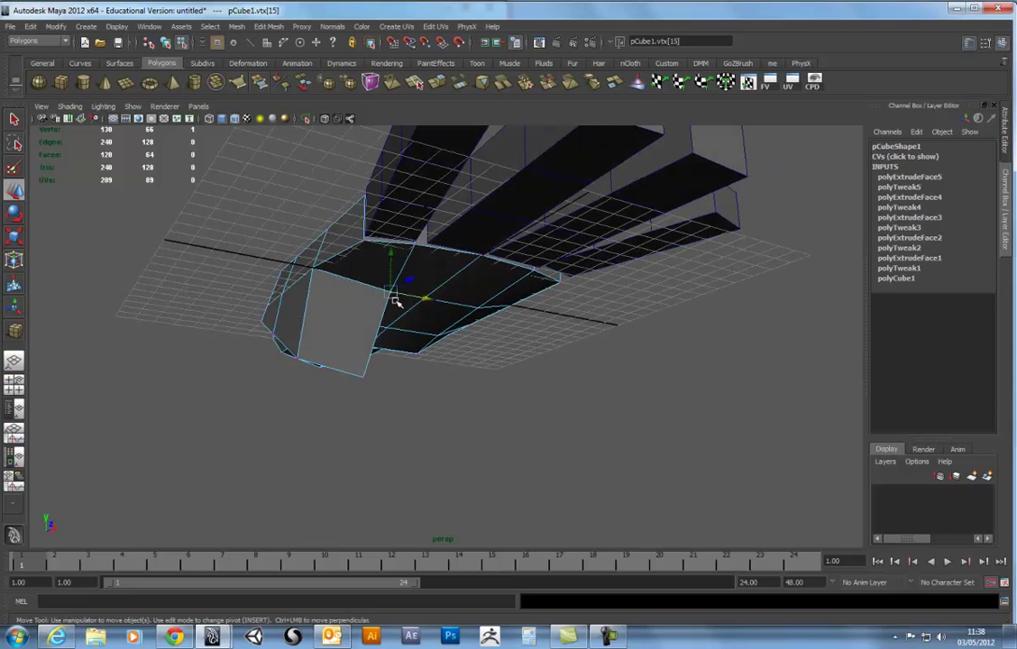
mouse_move(420, 301)
left_mouse_down()
mouse_move(359, 337)
mouse_move(318, 325)
mouse_move(300, 365)
mouse_move(443, 345)
mouse_move(557, 375)
mouse_move(454, 352)
mouse_move(466, 336)
mouse_move(408, 366)
left_mouse_up()
scroll(561, 375, "up", 2)
scroll(561, 375, "down", 2)
mouse_move(517, 446)
left_mouse_down("alt")
mouse_move(530, 436)
mouse_move(491, 364)
mouse_move(466, 429)
left_mouse_up("alt")
Step: Copy a finger block and move the copy below the palm near the thumb base
left_click(468, 410)
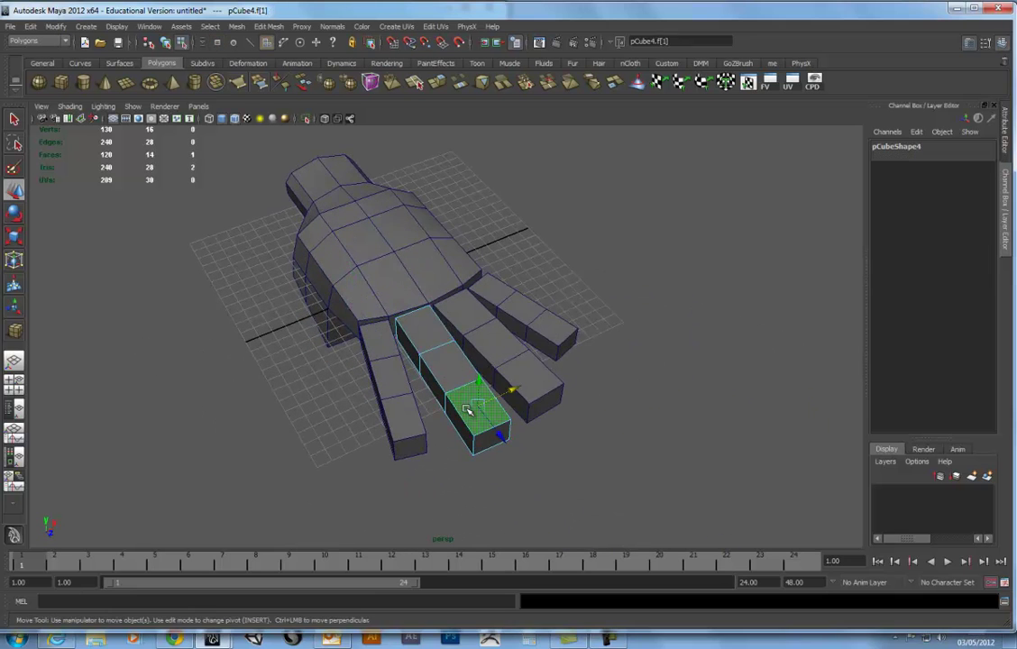
left_click(430, 322)
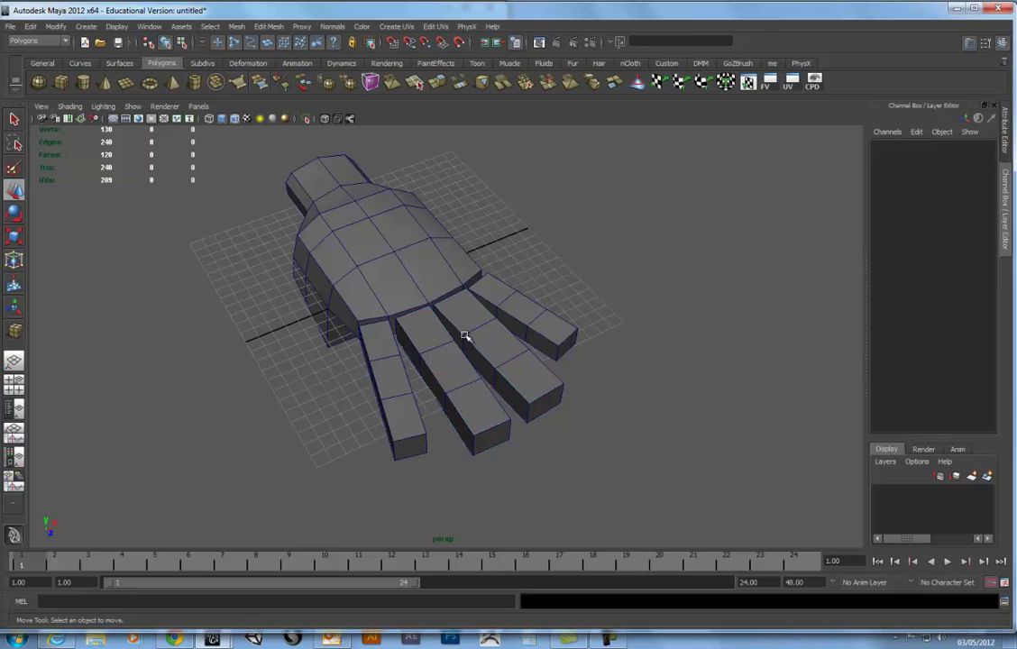
left_click(469, 325)
mouse_move(491, 366)
left_mouse_down("alt")
mouse_move(513, 343)
mouse_move(490, 233)
mouse_move(455, 277)
mouse_move(465, 266)
mouse_move(525, 299)
mouse_move(449, 289)
mouse_move(443, 368)
left_mouse_up("alt")
mouse_move(436, 289)
left_mouse_down()
mouse_move(418, 300)
mouse_move(416, 320)
mouse_move(466, 341)
mouse_move(453, 315)
left_mouse_up()
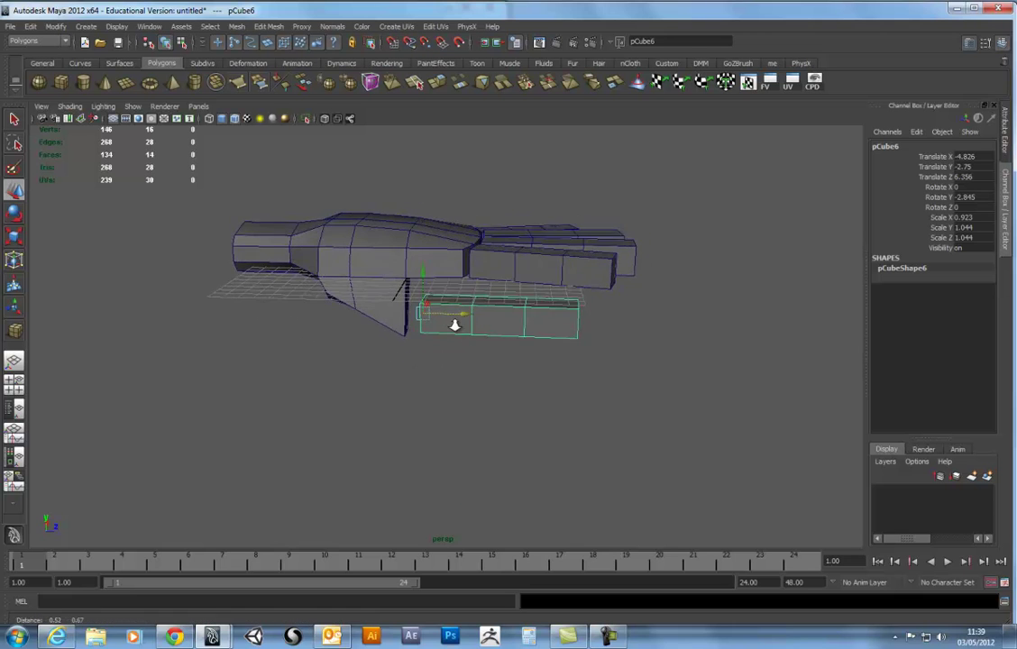
scroll(540, 339, "up", 3)
left_click_drag(540, 338, 514, 350, "alt")
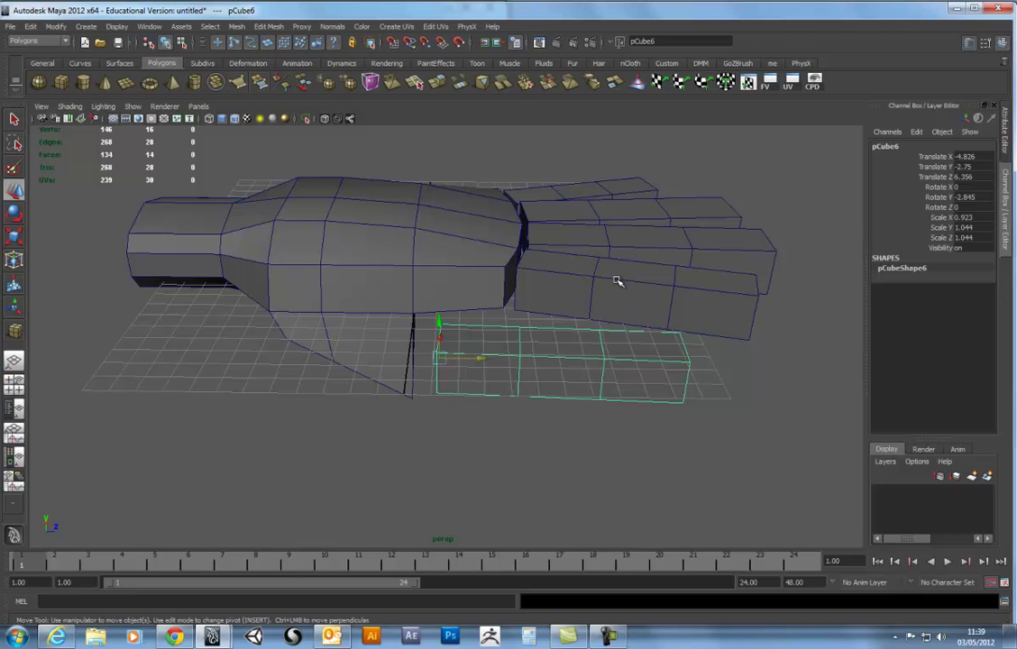
left_click_drag(390, 362, 390, 351, "alt")
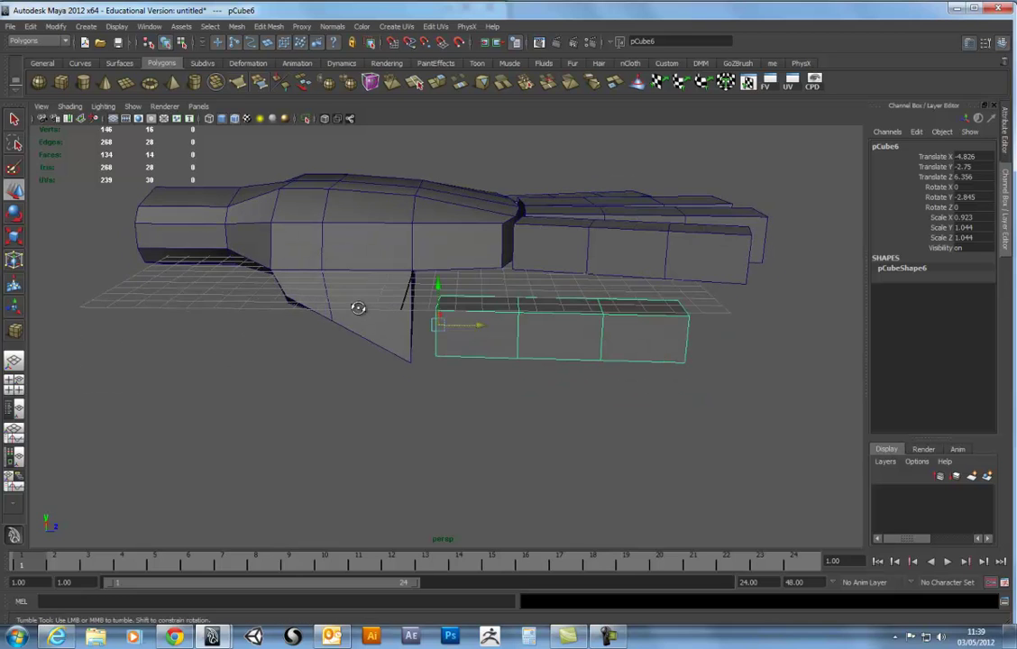
left_click_drag(359, 312, 330, 299, "alt")
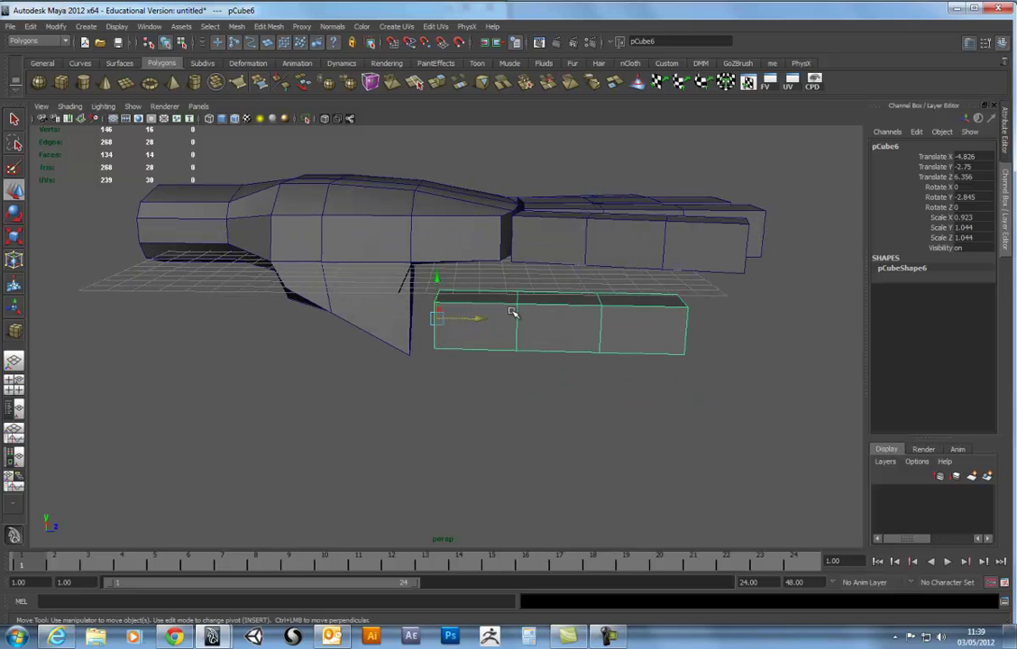
Step: Delete the copy's first-segment faces and slide the open two-segment piece along Z against the thumb base
right_click_drag(503, 342, 436, 287)
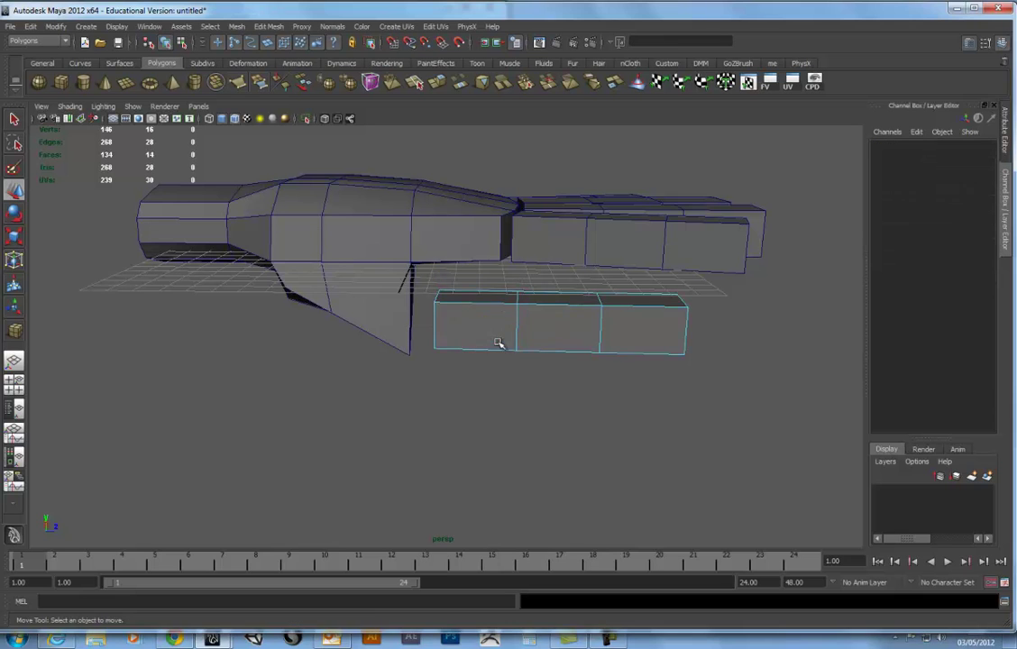
left_click_drag(492, 377, 492, 377)
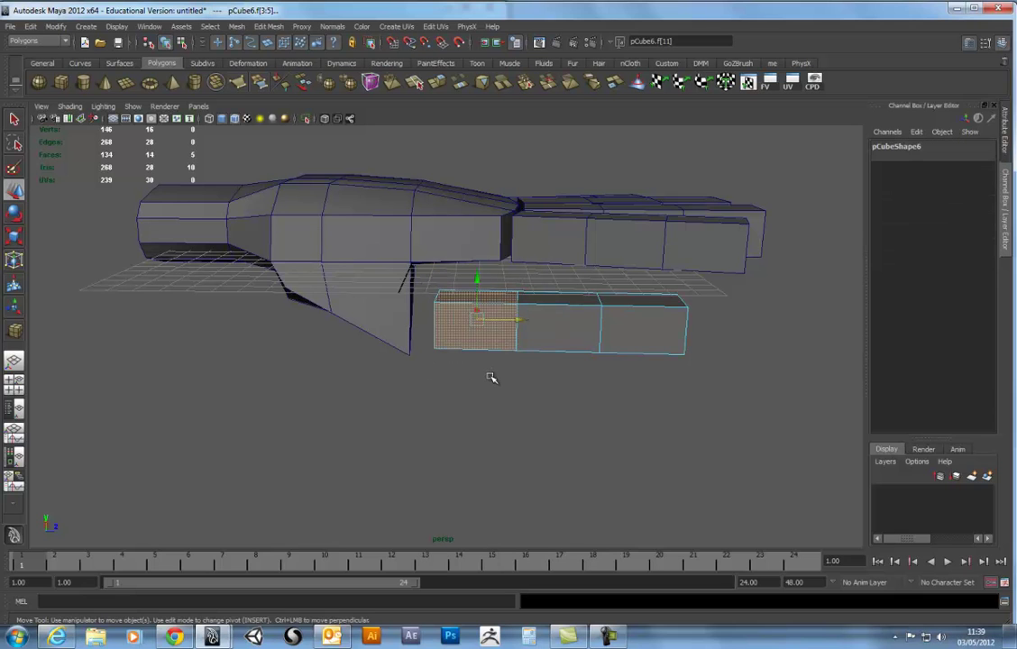
key("Delete")
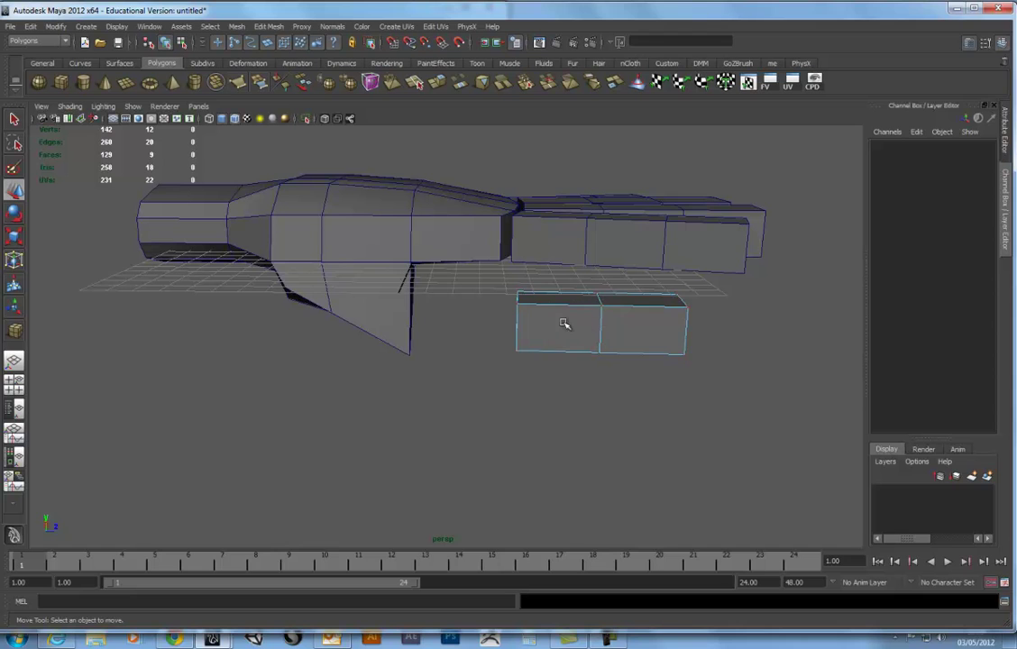
left_click(664, 307)
left_click(661, 272)
left_click(624, 307)
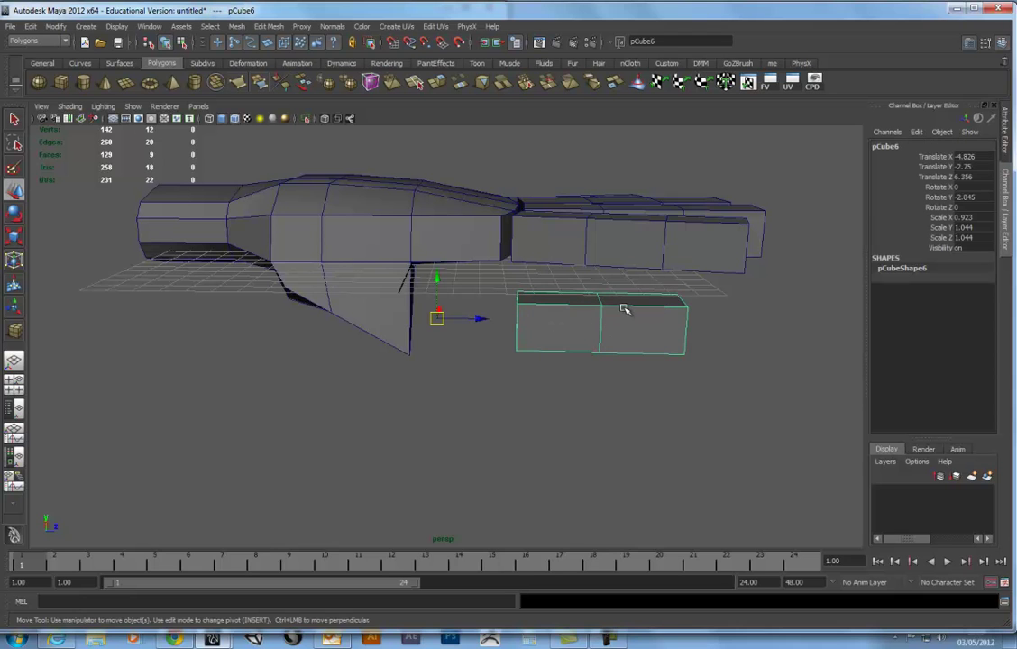
left_click_drag(478, 319, 385, 316)
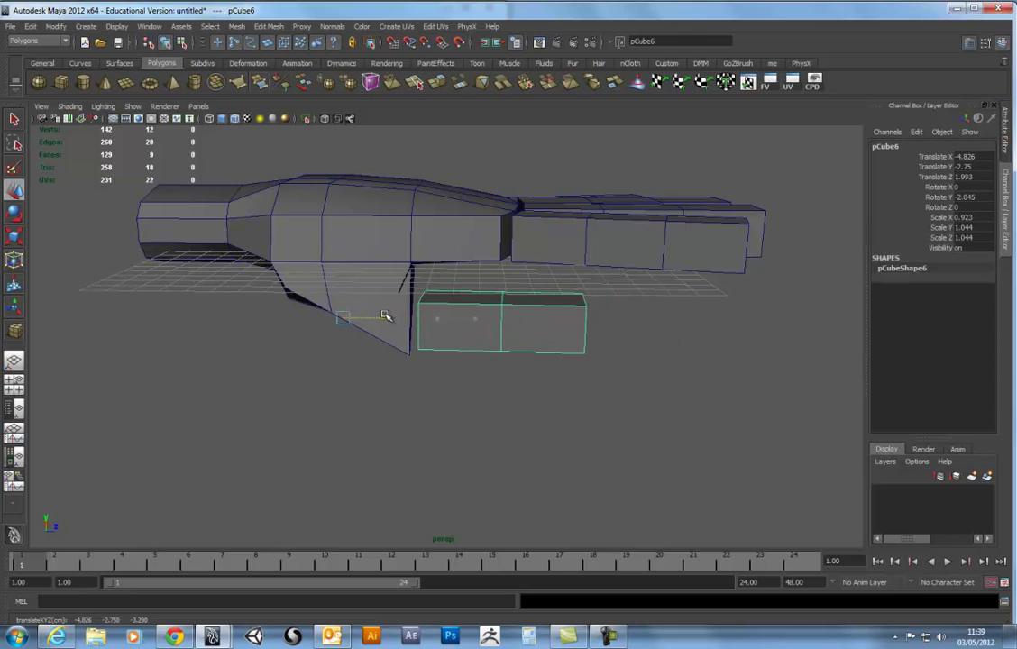
mouse_move(553, 318)
left_mouse_down("alt")
mouse_move(512, 307)
mouse_move(723, 313)
mouse_move(569, 298)
mouse_move(568, 277)
left_mouse_up("alt")
right_click_drag(568, 277, 595, 277)
Step: Combine the thumb piece and the hand mesh into one mesh, polySurface1
left_click(568, 283)
left_click(568, 326)
left_click(568, 326)
left_click_drag(600, 343, 575, 352, "alt")
left_click(568, 284, "shift")
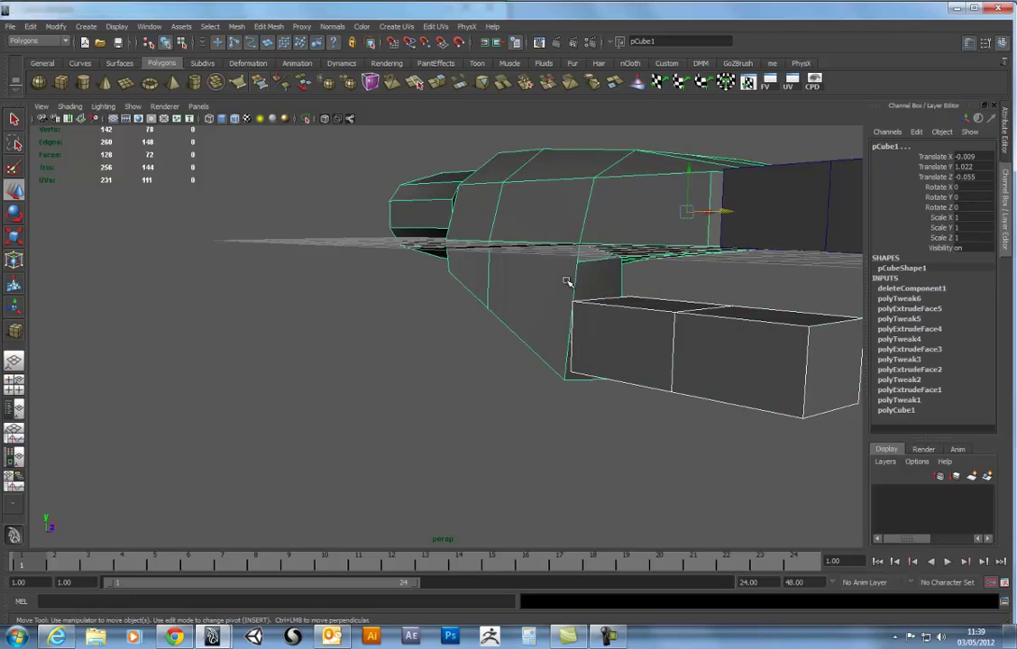
mouse_move(573, 277)
left_mouse_down("alt")
mouse_move(676, 280)
mouse_move(577, 285)
left_mouse_up("alt")
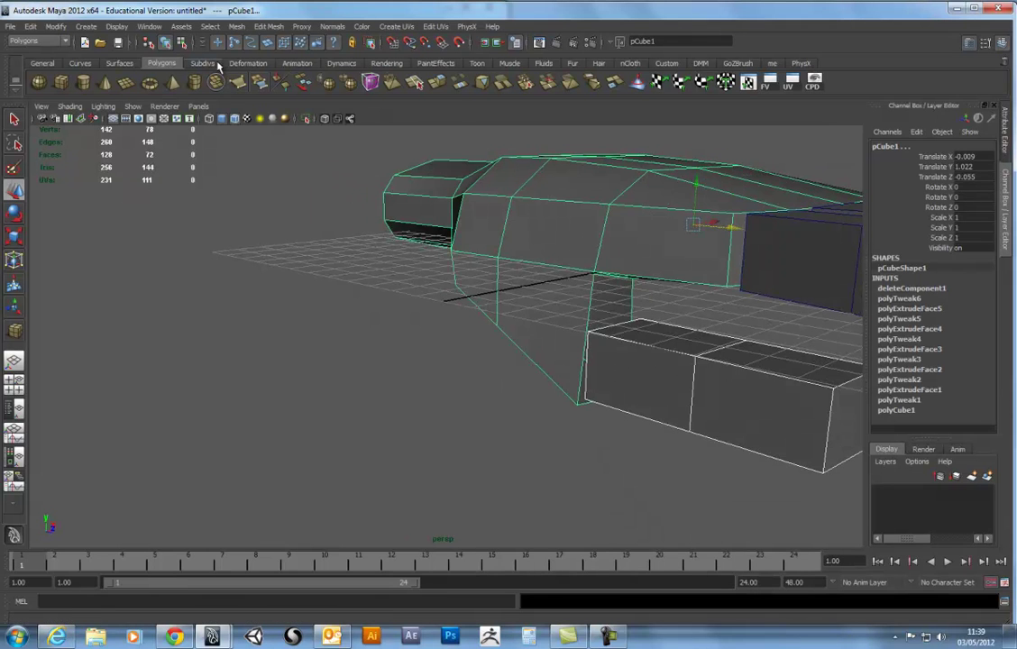
left_click(242, 83)
Step: Weld three thumb vertices onto the thumb base with the Merge Vertex Tool
left_click_drag(568, 136, 539, 217, "alt")
right_click(541, 350, "shift")
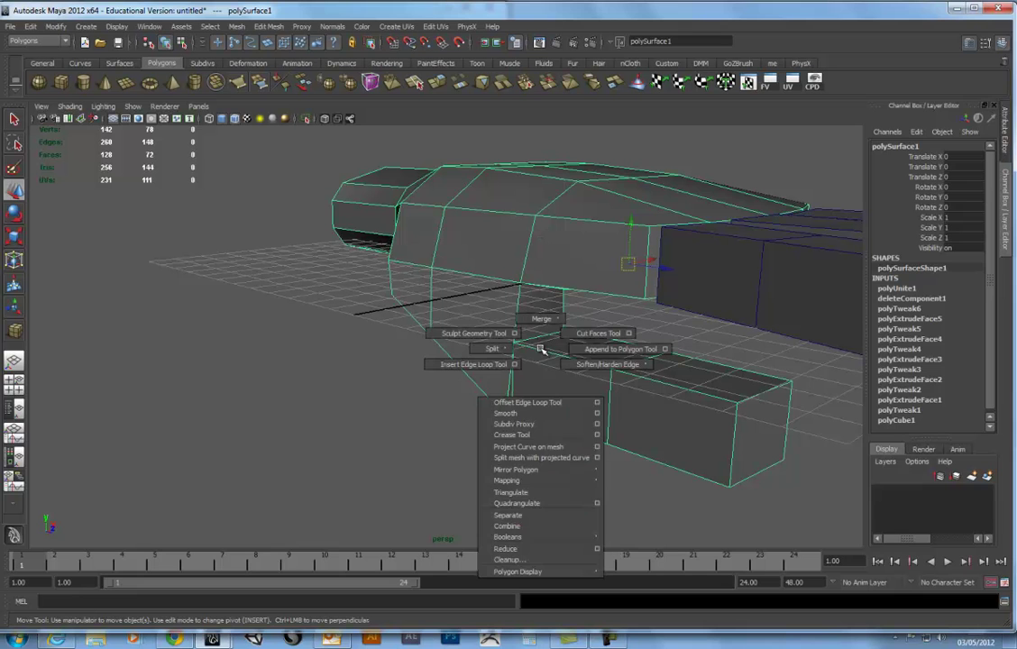
left_click(534, 354)
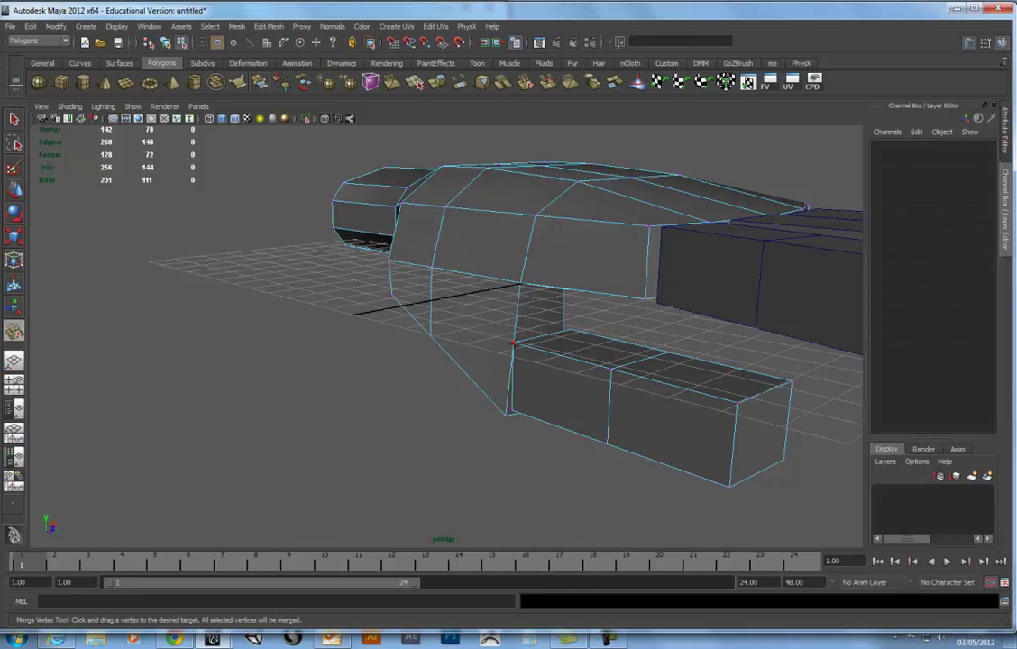
left_click_drag(519, 295, 519, 286)
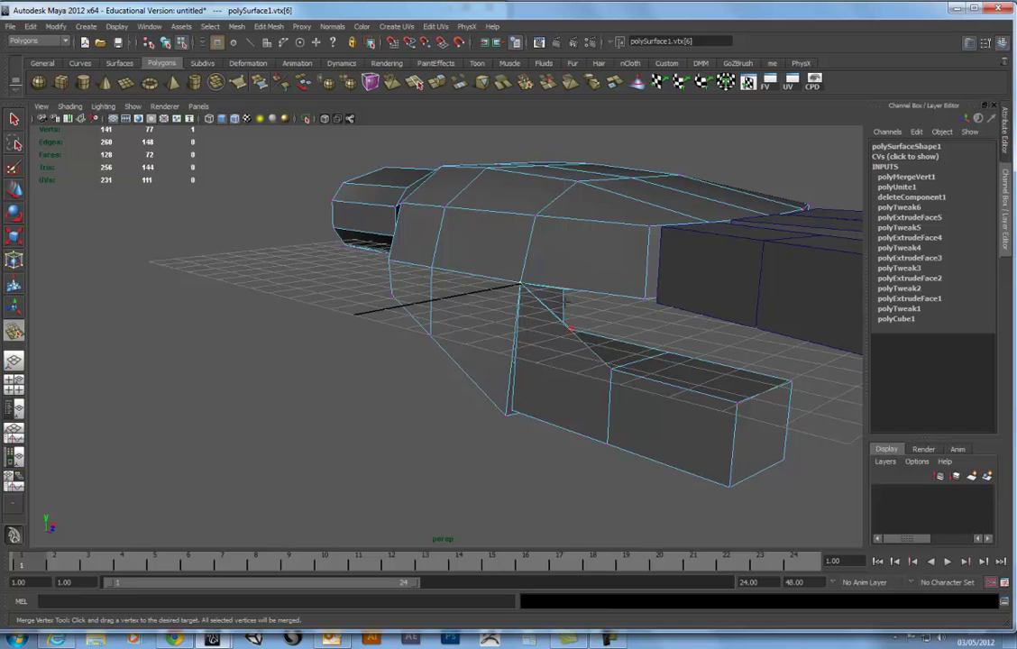
mouse_move(570, 329)
left_mouse_down()
mouse_move(564, 285)
mouse_move(576, 341)
mouse_move(521, 339)
mouse_move(575, 351)
left_mouse_up()
mouse_move(575, 352)
left_mouse_down("alt")
mouse_move(538, 409)
mouse_move(491, 367)
mouse_move(505, 374)
left_mouse_up("alt")
key("F8")
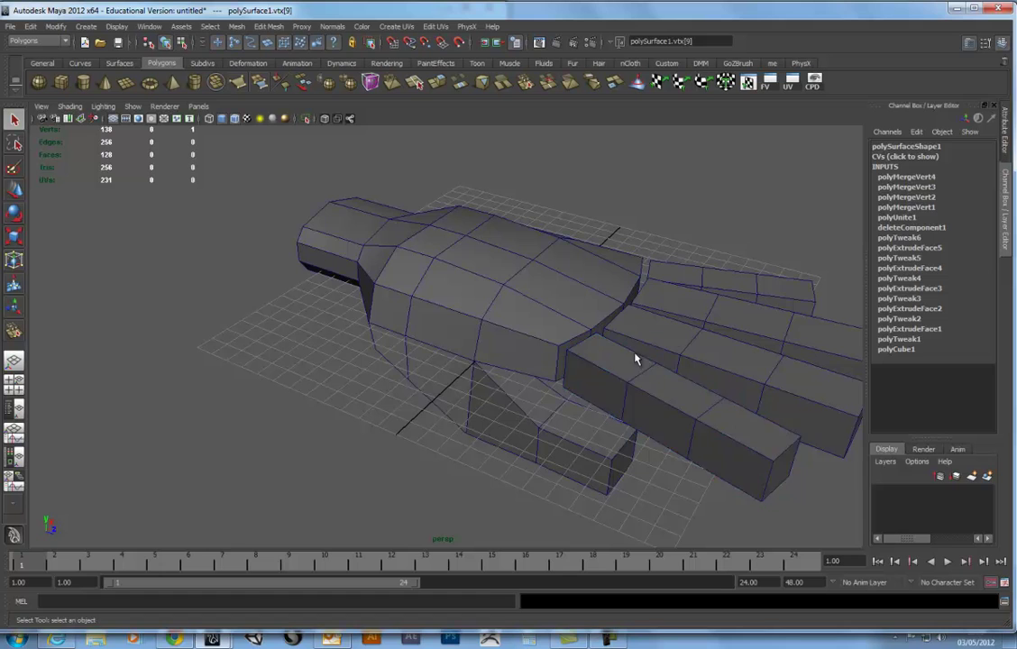
Step: Delete pCube5's end face and the facing sliver face on the palm
left_click(579, 359)
mouse_move(579, 359)
right_mouse_down("alt")
mouse_move(451, 361)
mouse_move(527, 381)
mouse_move(495, 374)
mouse_move(461, 390)
right_mouse_up("alt")
mouse_move(464, 359)
left_mouse_down("alt")
mouse_move(590, 352)
mouse_move(525, 368)
mouse_move(329, 348)
left_mouse_up("alt")
left_click(590, 352)
left_click(329, 348)
right_click(330, 345)
left_click(330, 372)
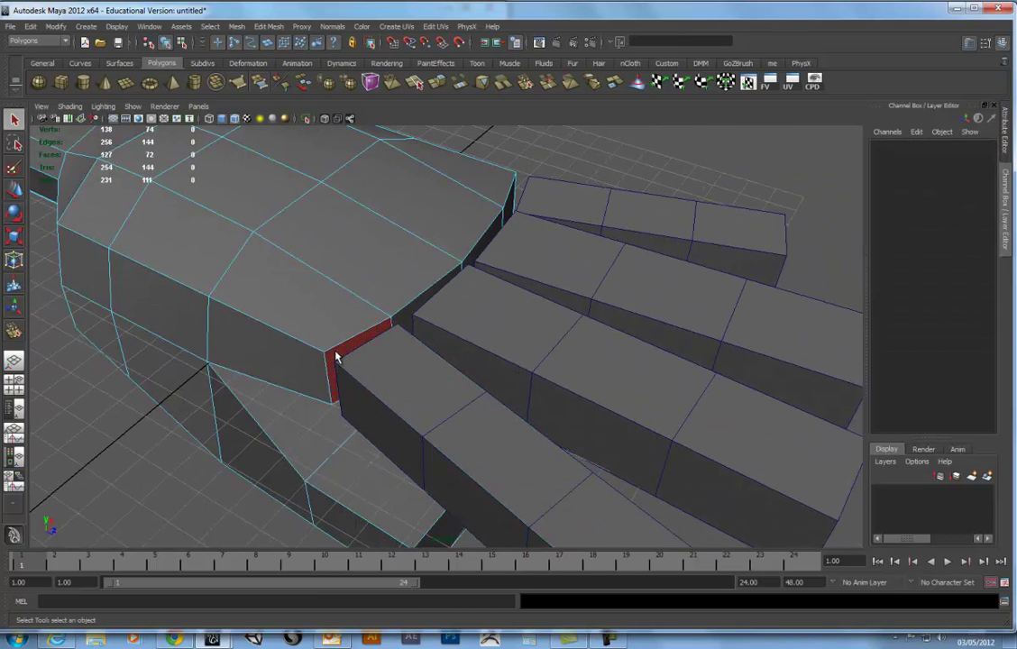
left_click(337, 354)
key("Delete")
Step: Combine the leftmost finger with the palm and weld a finger-base vertex onto the palm
left_click(336, 348)
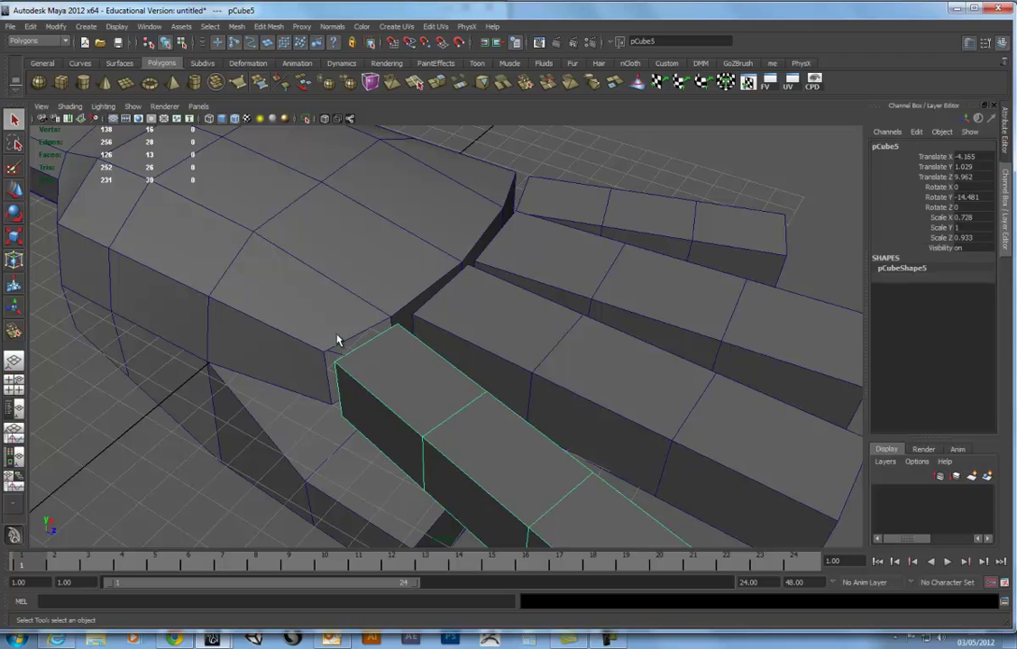
left_click(270, 234, "shift")
left_click(255, 82)
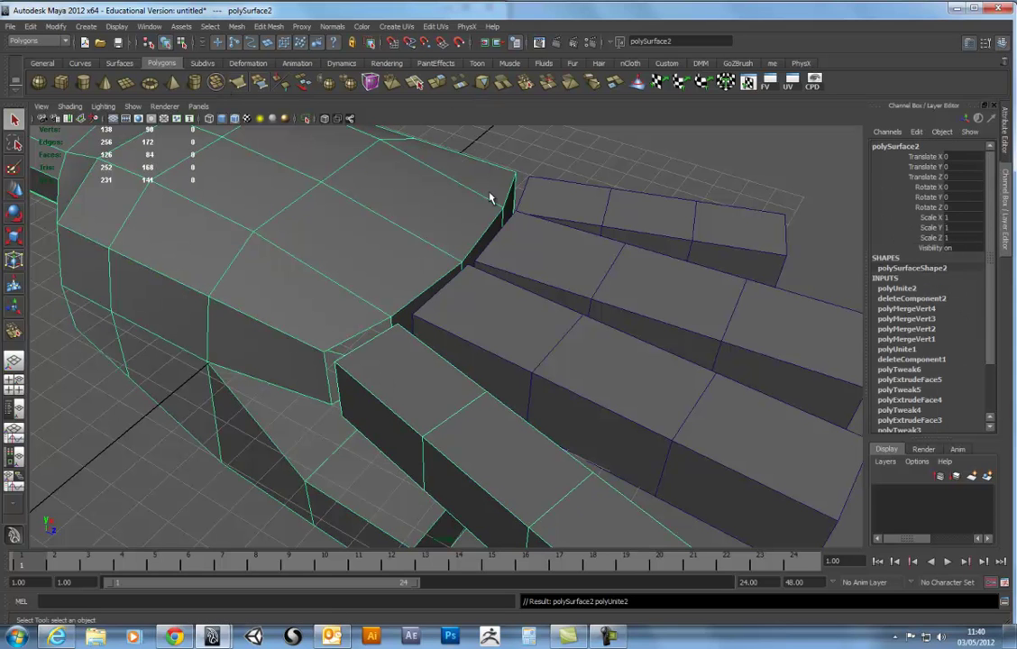
right_click_drag(387, 333, 379, 298, "shift")
left_click(386, 337)
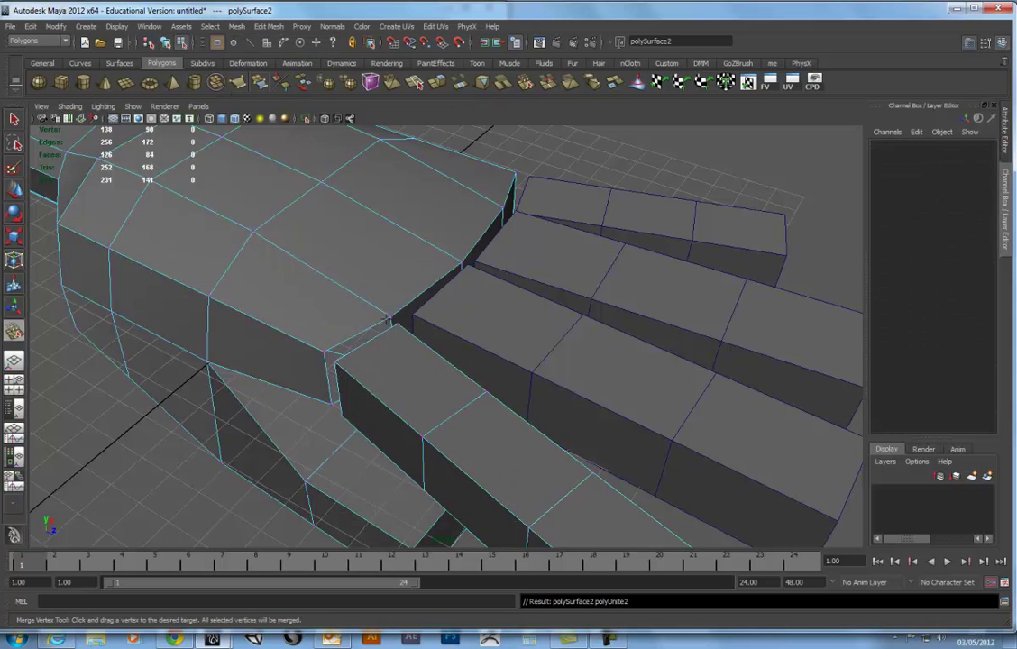
left_click(394, 324)
mouse_move(394, 321)
left_mouse_down()
mouse_move(347, 363)
mouse_move(332, 405)
mouse_move(291, 357)
mouse_move(380, 380)
mouse_move(351, 363)
left_mouse_up()
mouse_move(332, 193)
left_mouse_down("alt")
mouse_move(303, 200)
mouse_move(262, 185)
mouse_move(395, 263)
mouse_move(405, 304)
mouse_move(561, 321)
left_mouse_up("alt")
key("w")
Step: Delete the finger's inner end face and the thin side face on the palm
left_click(408, 315)
right_click_drag(658, 230, 659, 263)
key("Delete")
mouse_move(573, 280)
left_mouse_down("alt")
mouse_move(652, 288)
mouse_move(641, 284)
left_mouse_up("alt")
mouse_move(568, 284)
left_mouse_down("alt")
mouse_move(537, 312)
mouse_move(411, 311)
left_mouse_up("alt")
left_click(420, 347)
key("Delete")
key("F8")
Step: Combine the next finger block, pCube4, into the hand mesh
left_click(465, 293)
left_click(194, 82)
mouse_move(378, 271)
left_mouse_down("alt")
mouse_move(477, 288)
mouse_move(496, 102)
left_mouse_up("alt")
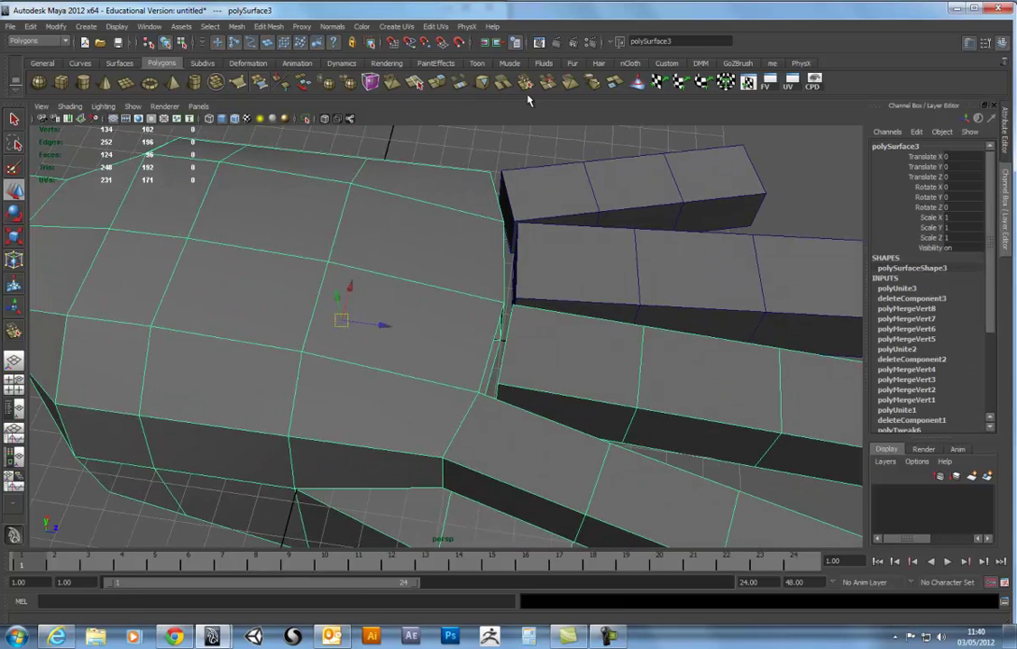
Step: Weld the first base corner of the second finger onto its palm vertex with Merge Vertex Tool
right_click_drag(532, 261, 538, 232, "shift")
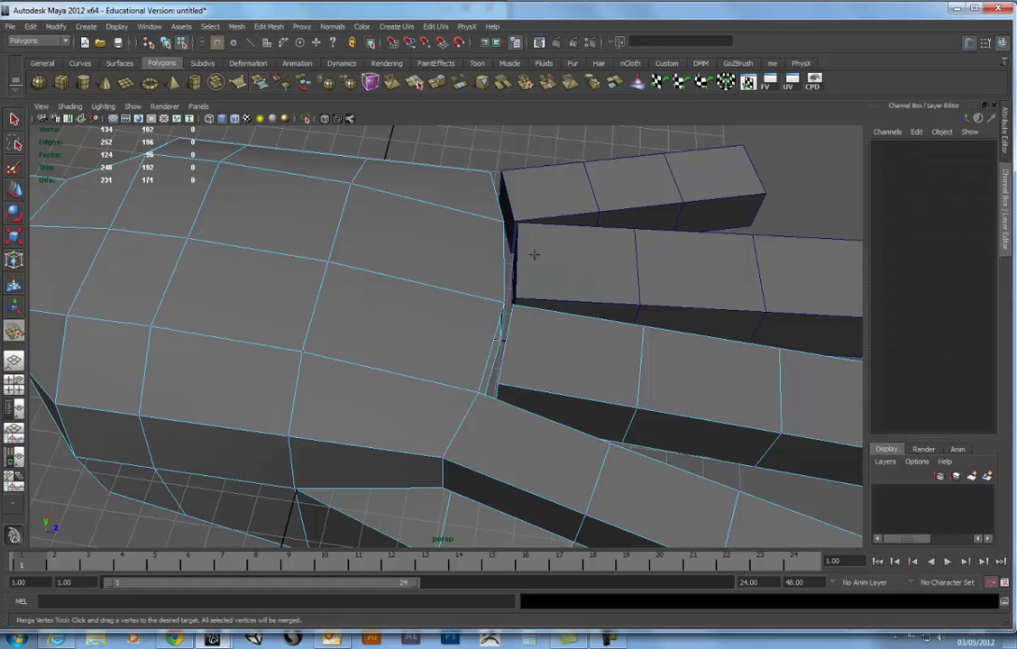
left_click_drag(502, 340, 510, 307)
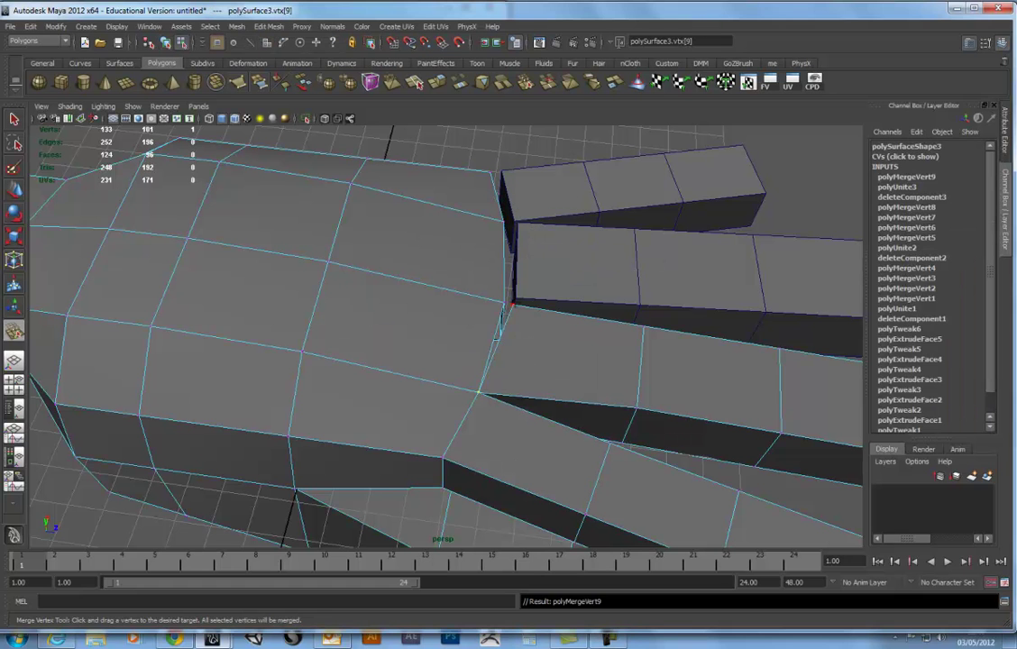
left_click(498, 327)
left_click(502, 323)
left_click(527, 324, "shift")
left_click(516, 323, "shift")
left_click_drag(569, 371, 486, 356, "alt")
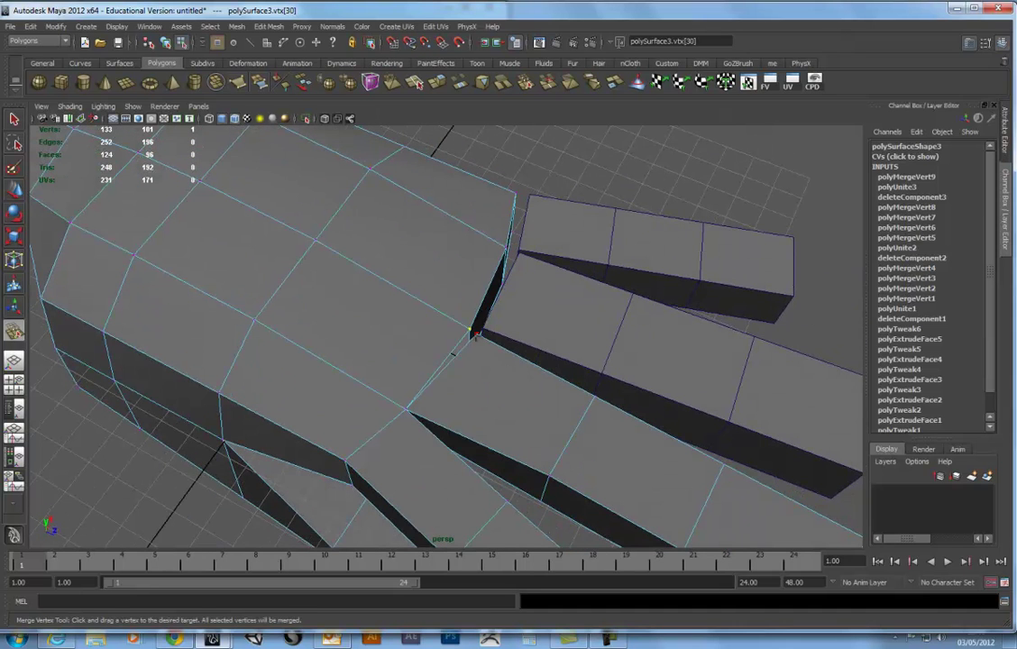
right_click(453, 354)
right_click(453, 355)
left_click_drag(453, 355, 545, 347, "alt")
right_click_drag(545, 348, 629, 372, "alt")
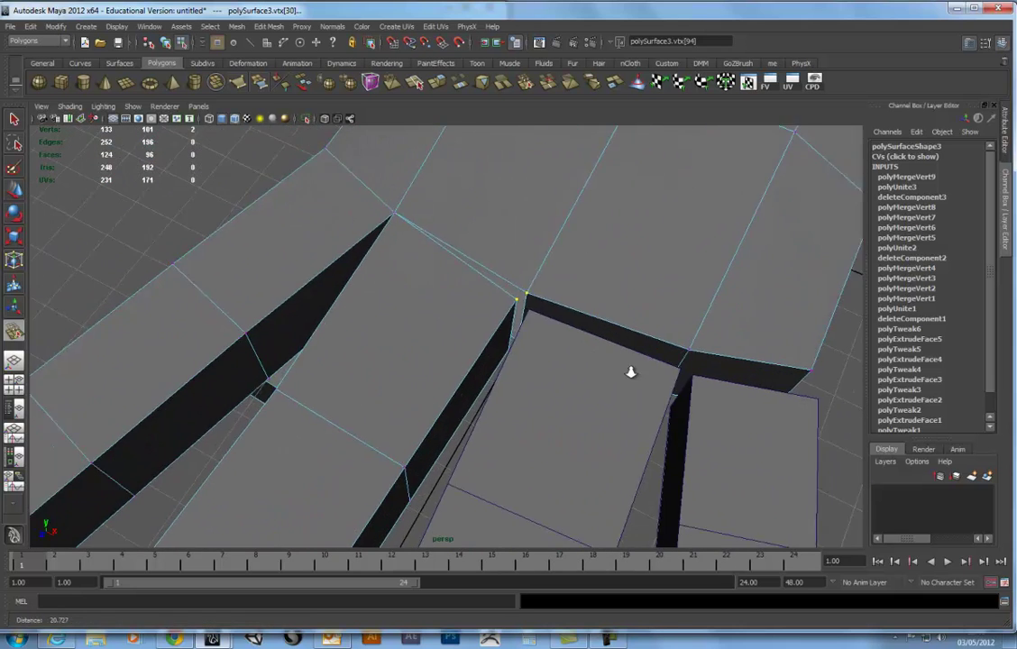
Step: Weld the remaining finger-base vertices onto the palm to close the gaps
left_click(691, 323)
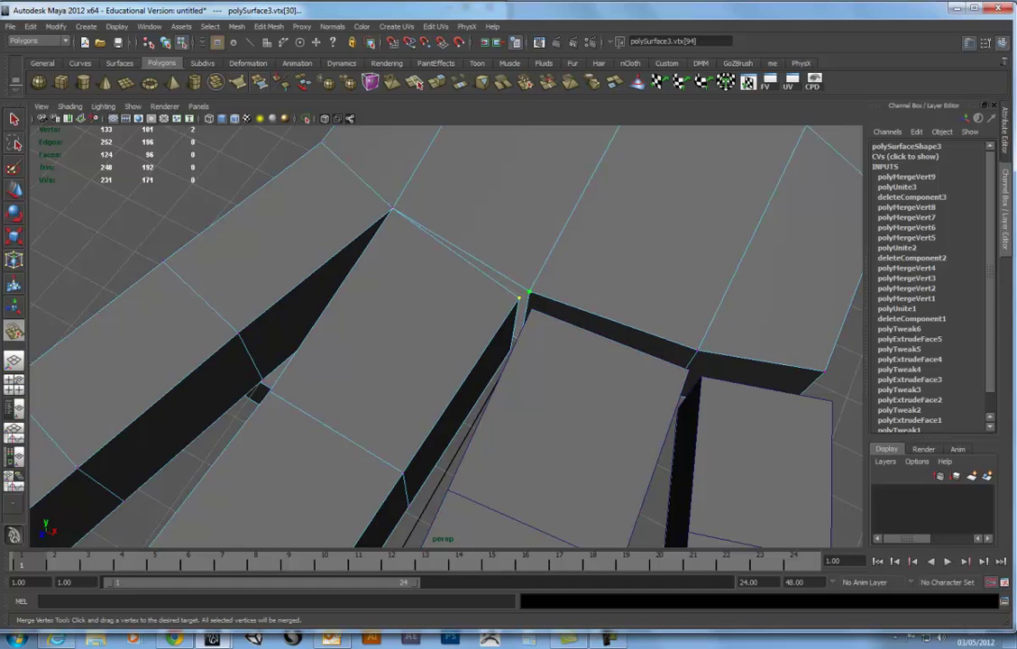
mouse_move(521, 298)
left_mouse_down()
mouse_move(522, 315)
mouse_move(538, 263)
mouse_move(539, 386)
mouse_move(532, 328)
left_mouse_up()
right_click_drag(533, 327, 608, 349, "alt")
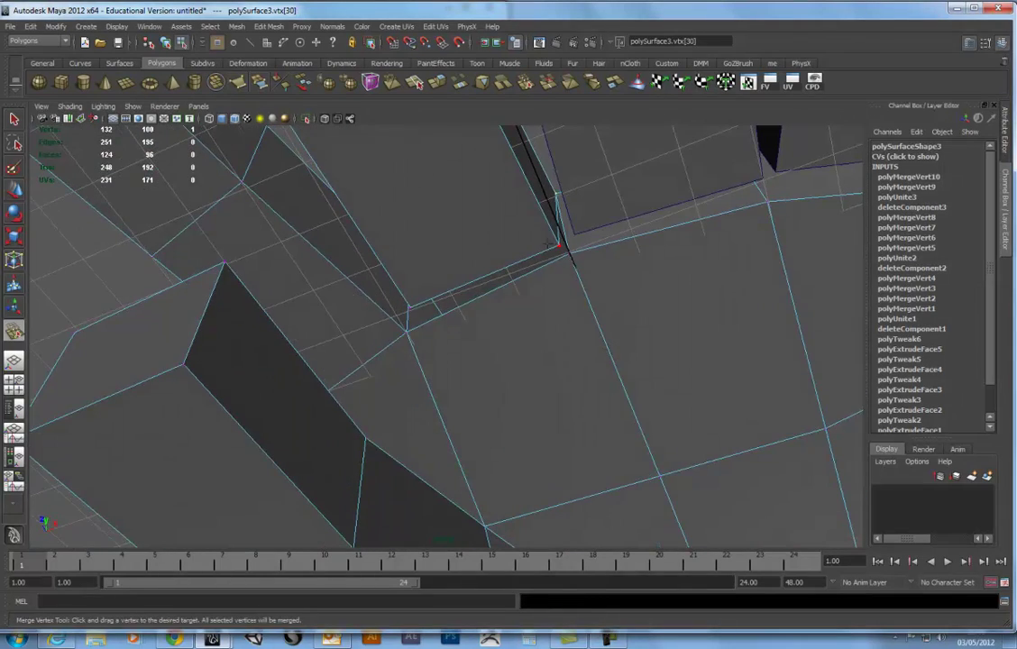
left_click_drag(569, 255, 571, 256)
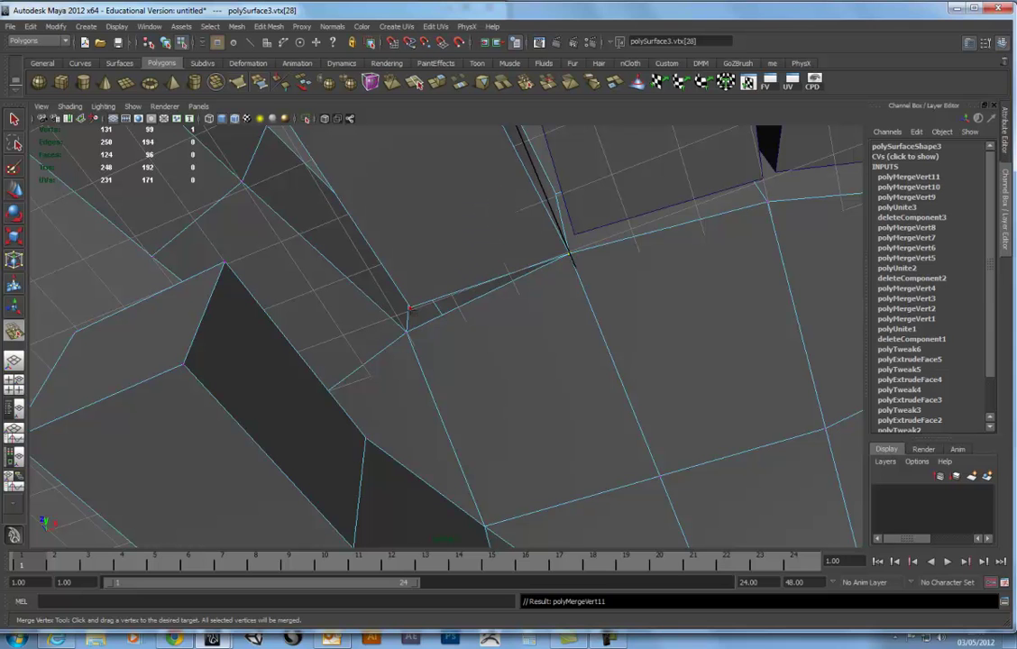
left_click_drag(410, 308, 409, 331)
key("w")
mouse_move(529, 329)
left_mouse_down("alt")
mouse_move(525, 386)
mouse_move(570, 390)
left_mouse_up("alt")
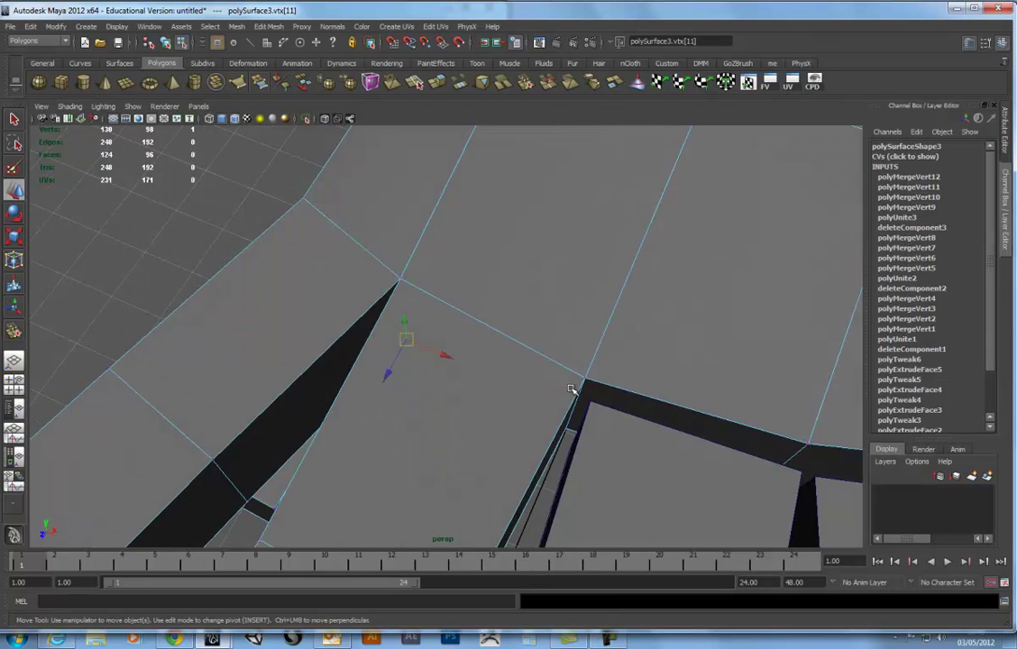
mouse_move(718, 399)
right_mouse_down("alt")
mouse_move(573, 320)
mouse_move(420, 394)
right_mouse_up("alt")
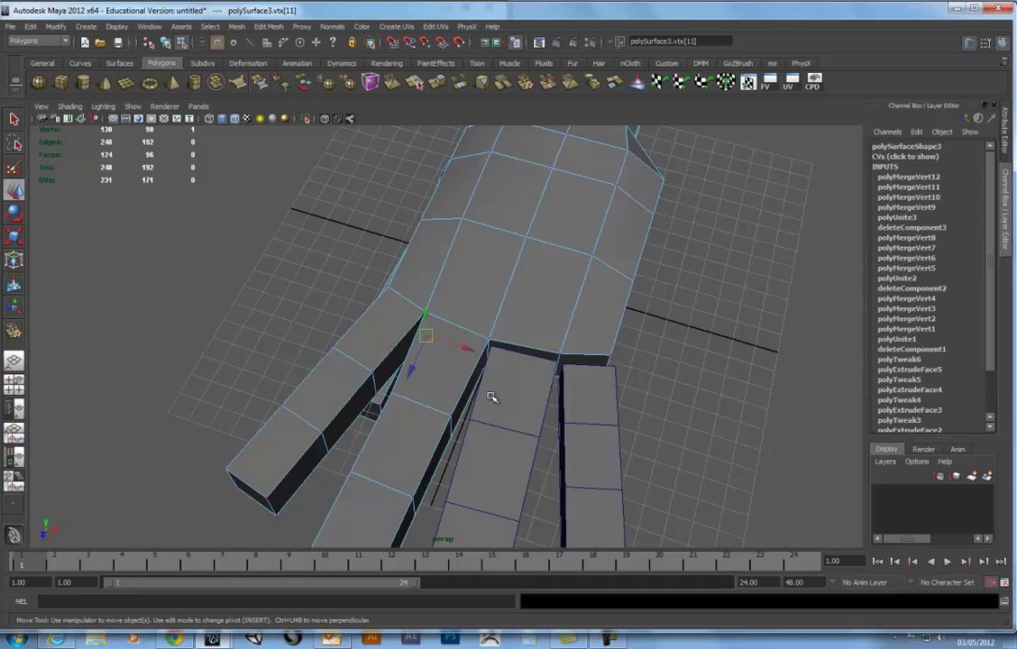
Step: Select the face at the base of the finger block in face mode
key("F8")
left_click(539, 403)
mouse_move(539, 402)
left_mouse_down("alt")
mouse_move(670, 393)
mouse_move(480, 346)
mouse_move(432, 359)
left_mouse_up("alt")
key("F11")
left_click(413, 351)
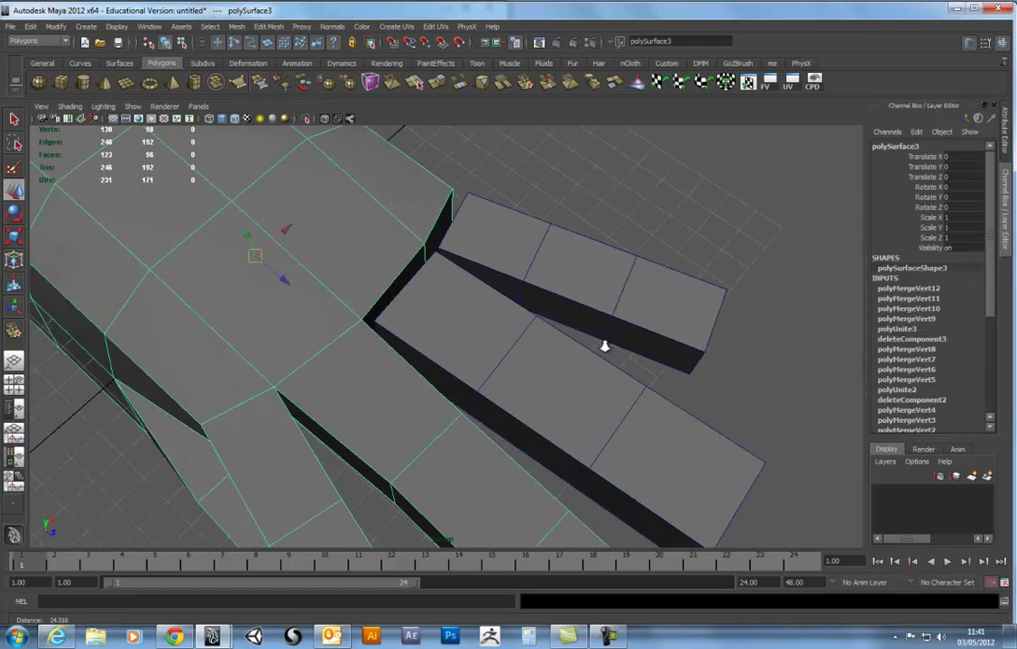
left_click_drag(604, 345, 374, 203, "alt")
right_click_drag(374, 203, 420, 209)
Step: Remove the palm face under the next finger and combine that finger with the palm
left_click(410, 253)
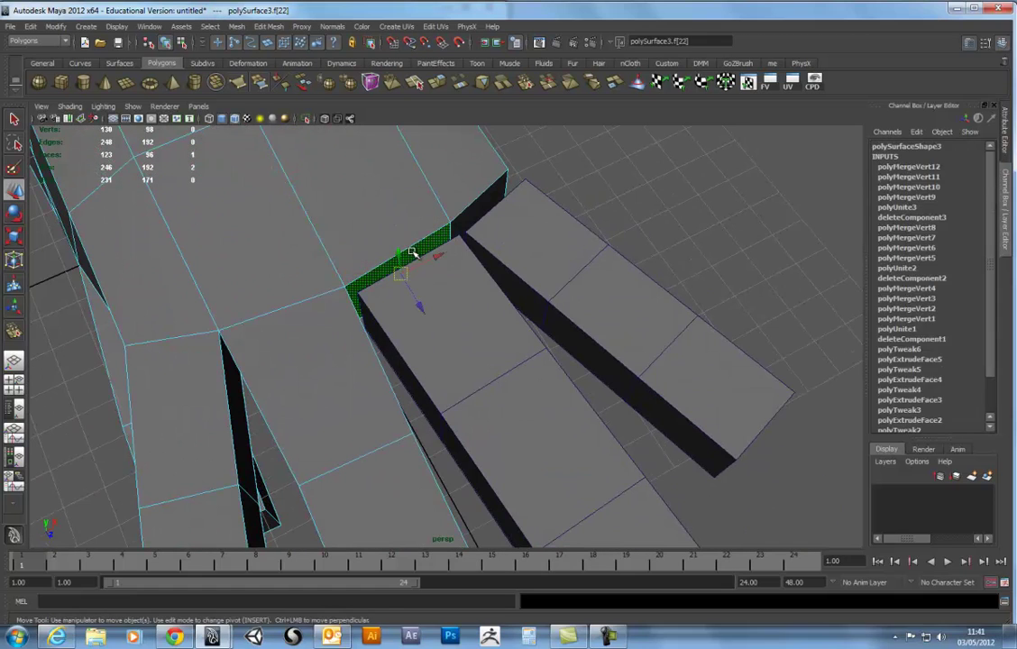
key("F8")
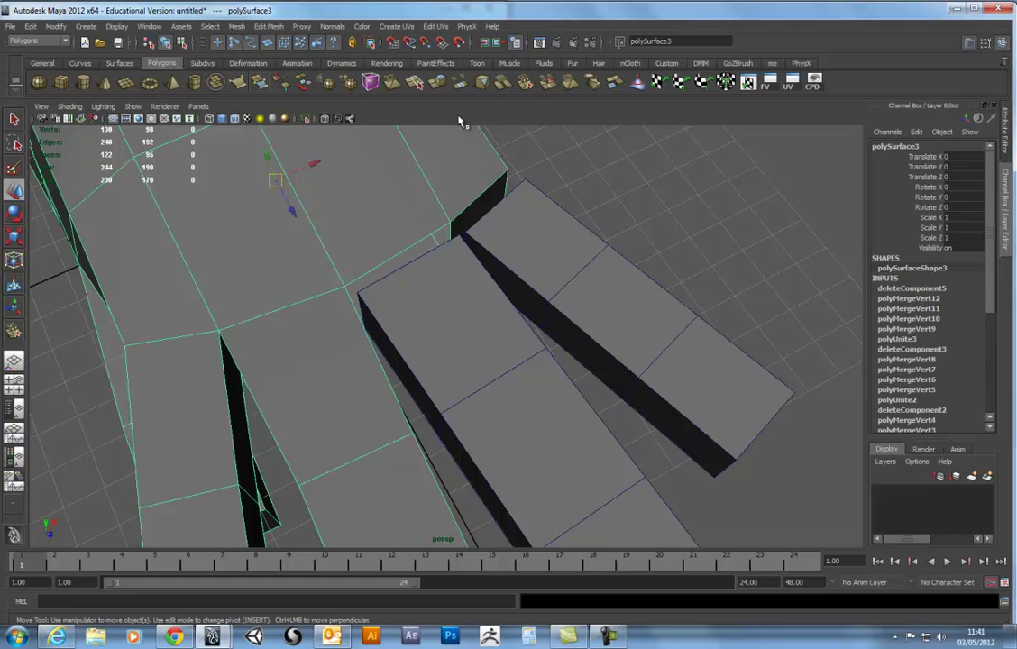
left_click(455, 284, "shift")
left_click(173, 82)
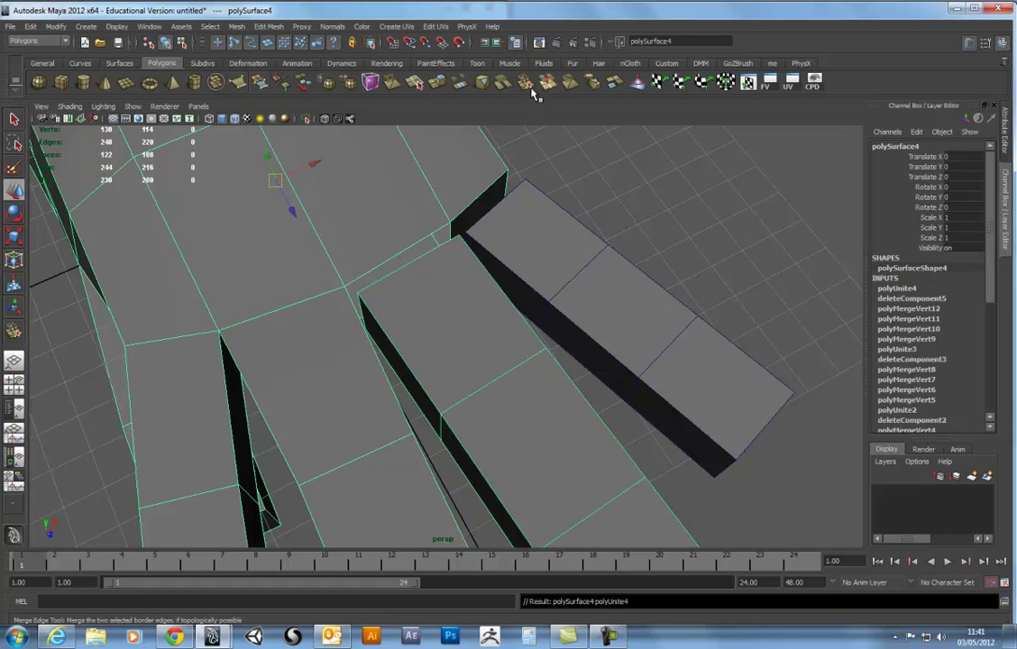
Step: Weld the finger's base corners onto the palm with Merge Vertex Tool, undoing one misplaced weld
right_click(448, 290, "shift")
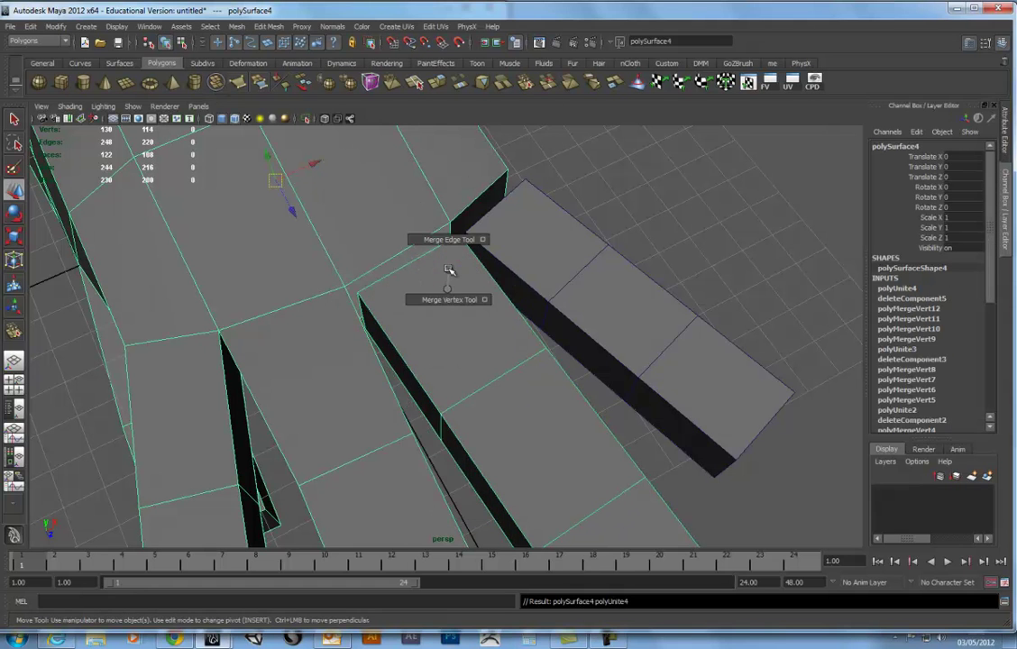
left_click(433, 297)
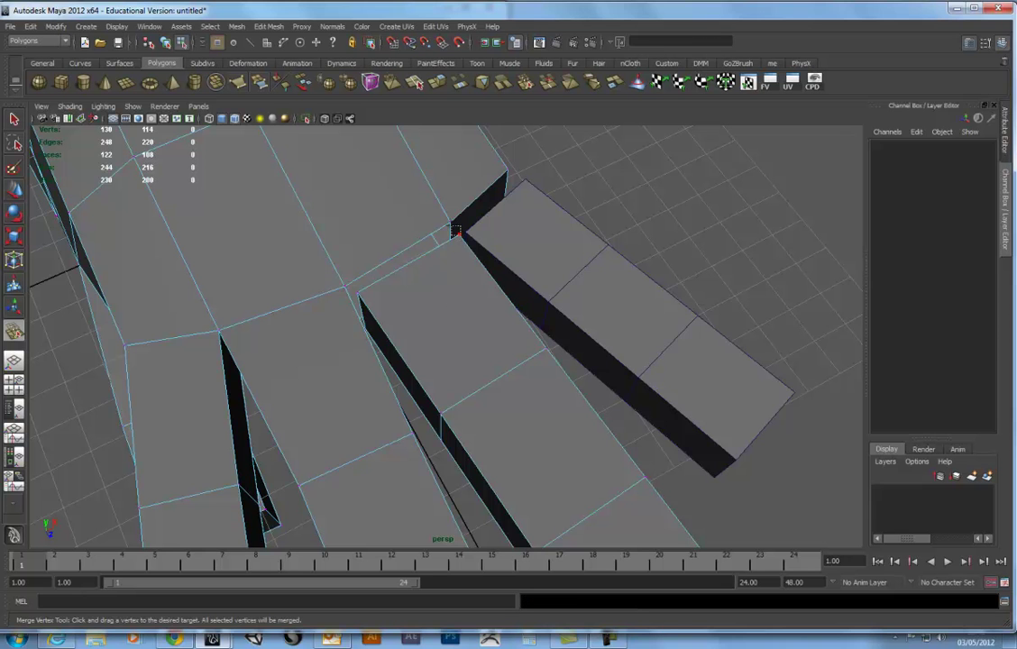
left_click(455, 230)
mouse_move(455, 231)
left_mouse_down("alt")
mouse_move(330, 272)
mouse_move(505, 329)
left_mouse_up("alt")
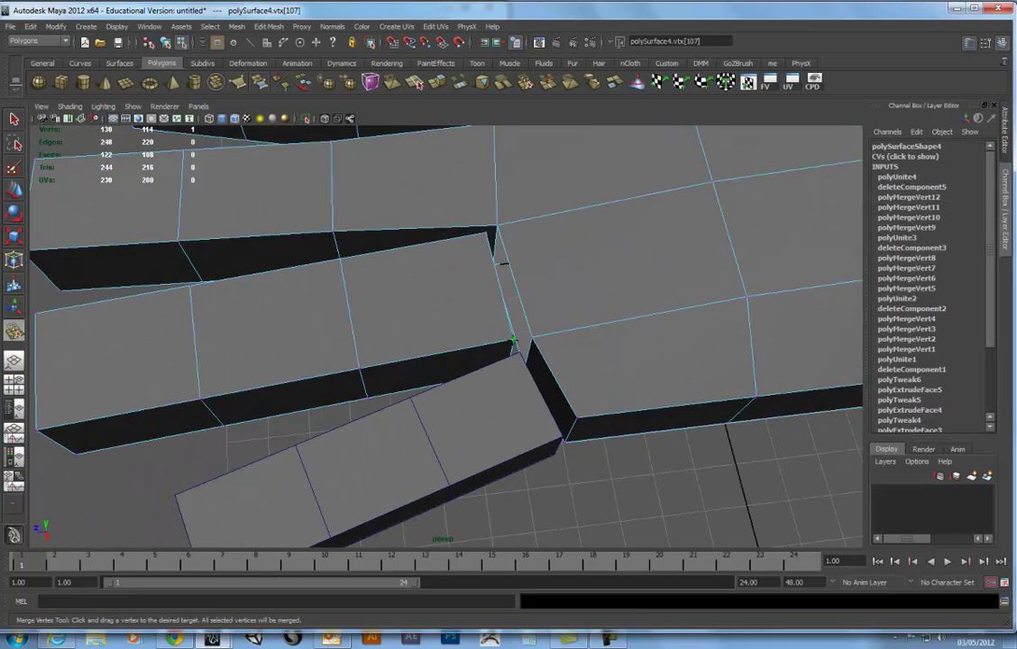
left_click_drag(503, 263, 510, 273, "alt")
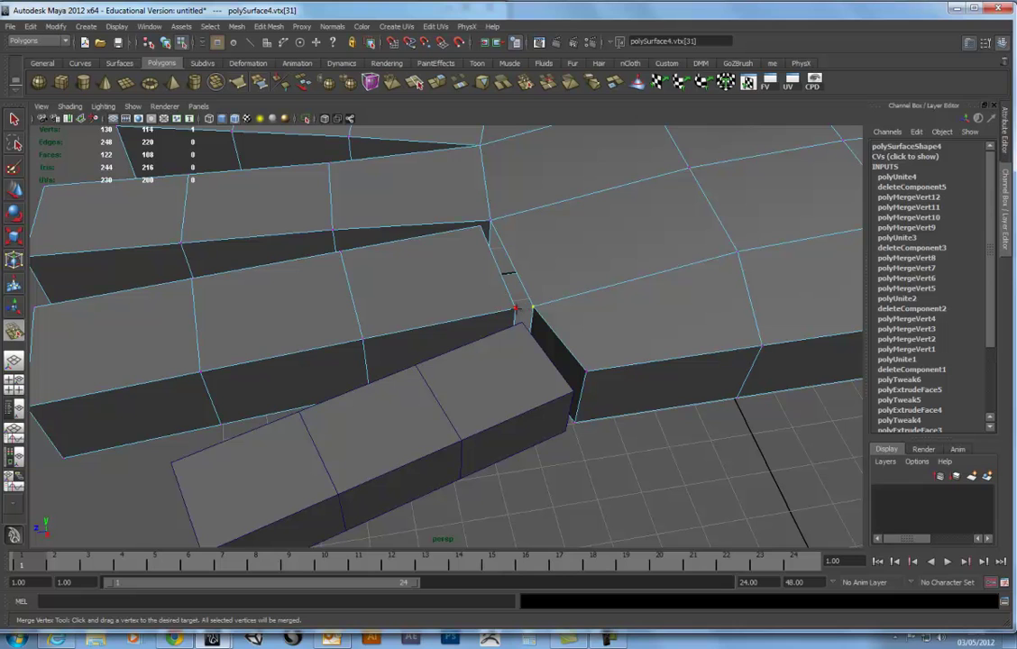
mouse_move(533, 307)
left_mouse_down()
mouse_move(514, 311)
mouse_move(533, 307)
left_mouse_up()
key("ctrl+z")
left_click_drag(480, 226, 488, 219)
mouse_move(504, 291)
left_mouse_down("alt")
mouse_move(513, 229)
mouse_move(530, 326)
left_mouse_up("alt")
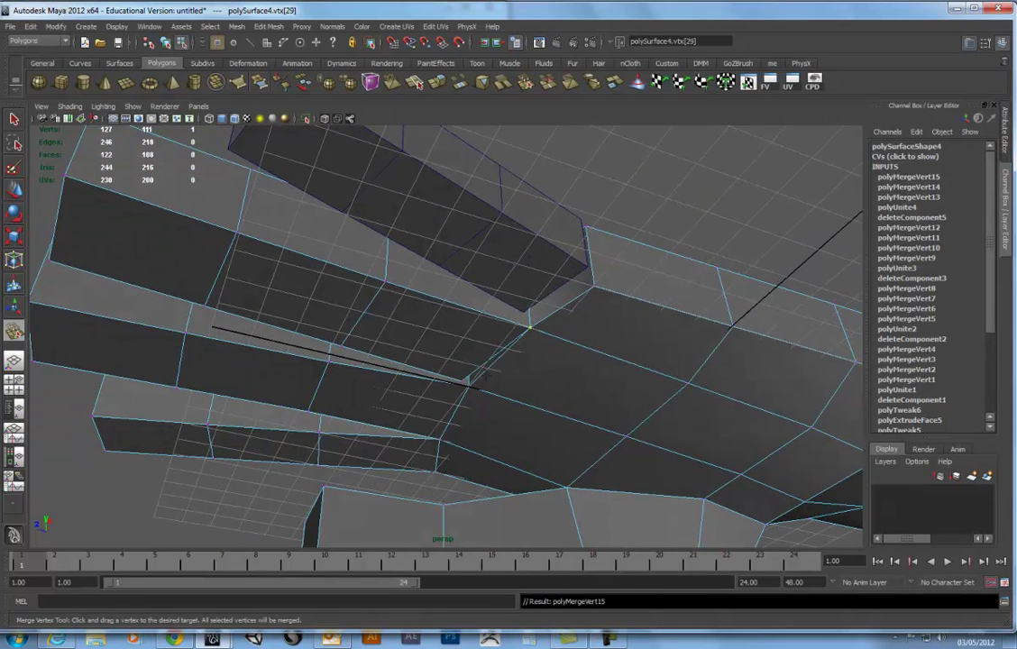
left_click_drag(465, 383, 465, 383)
mouse_move(464, 383)
left_mouse_down("alt")
mouse_move(505, 416)
mouse_move(557, 346)
mouse_move(568, 355)
mouse_move(536, 354)
mouse_move(571, 386)
left_mouse_up("alt")
key("w")
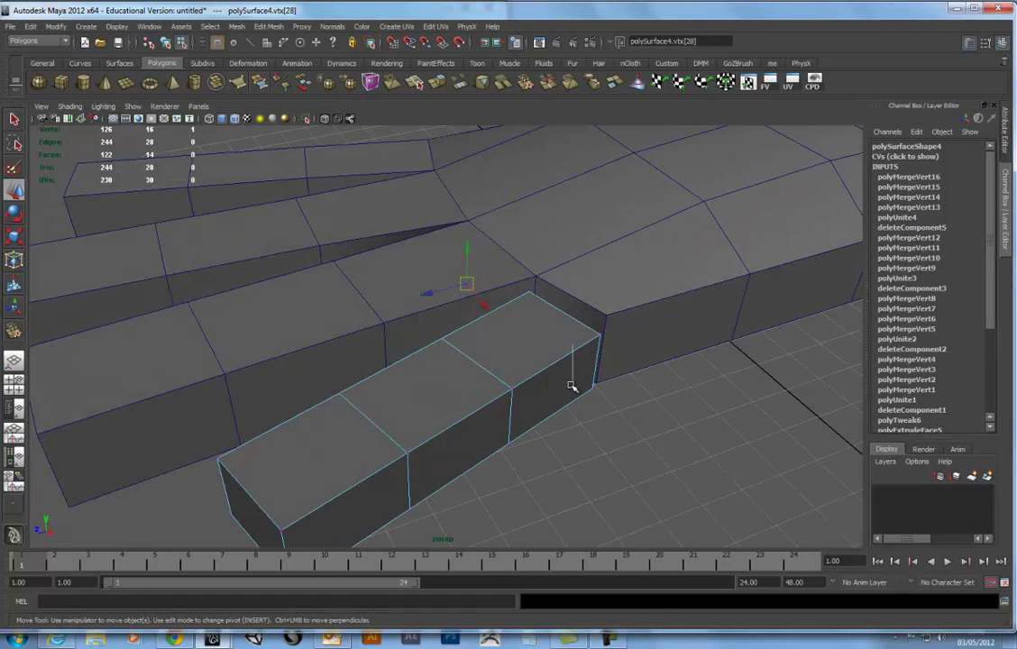
key("ctrl+shift+i")
Step: Delete the facing base faces of the hand and thumb block, then combine them into polySurface5
left_click(591, 316)
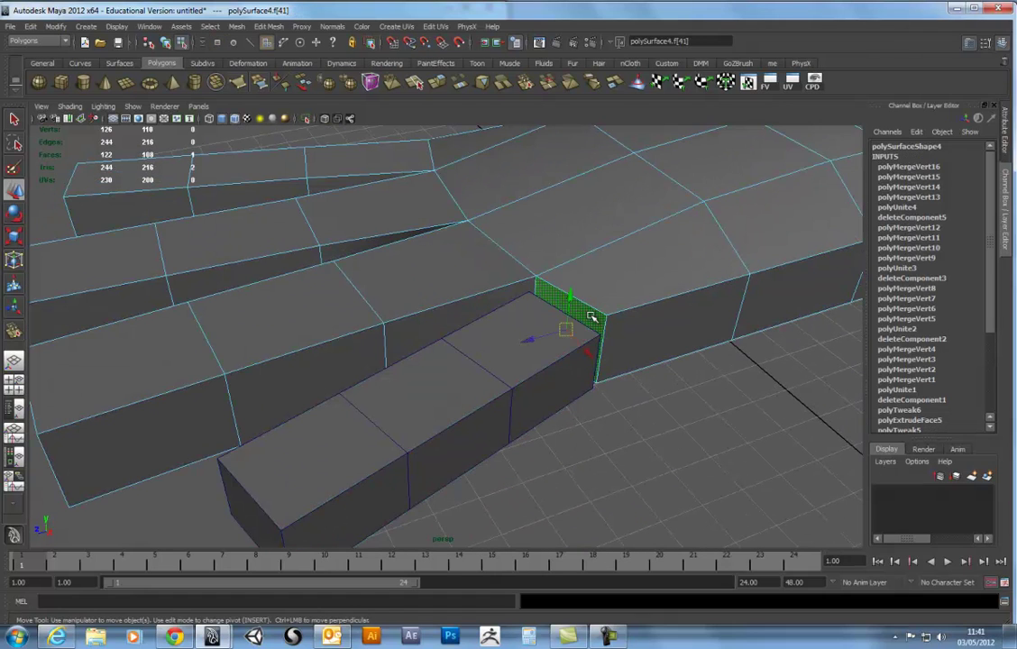
key("Delete")
left_click_drag(586, 329, 441, 353, "alt")
key("ctrl+shift+i")
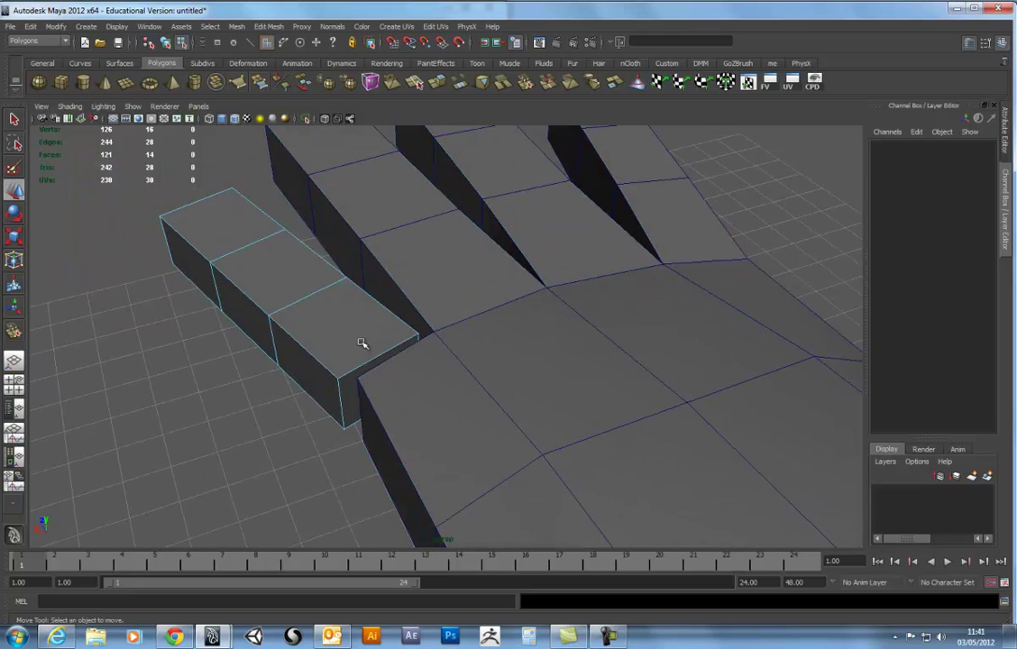
left_click(357, 373)
key("Delete")
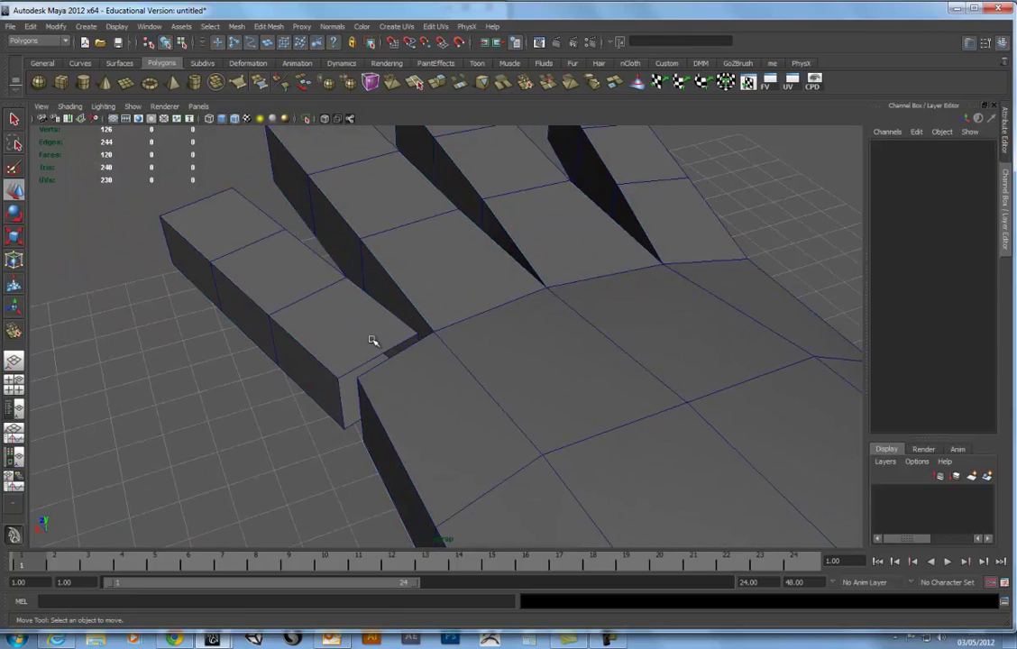
key("F8")
left_click(445, 362)
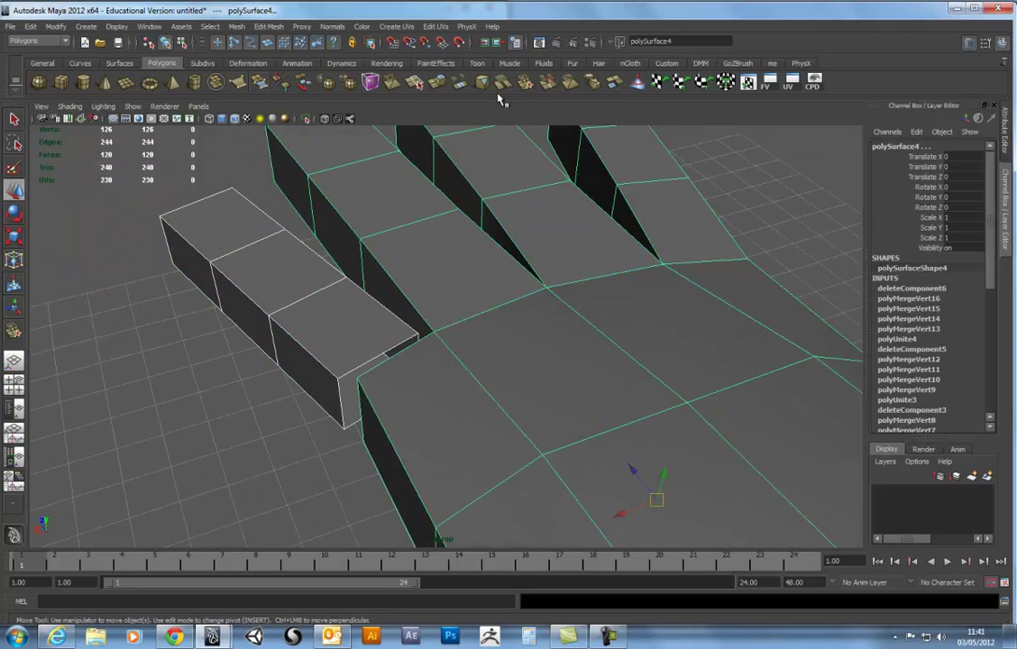
left_click(304, 82)
Step: Merge the thumb's loose vertices onto the palm and return to object mode
left_click_drag(379, 298, 443, 323, "alt")
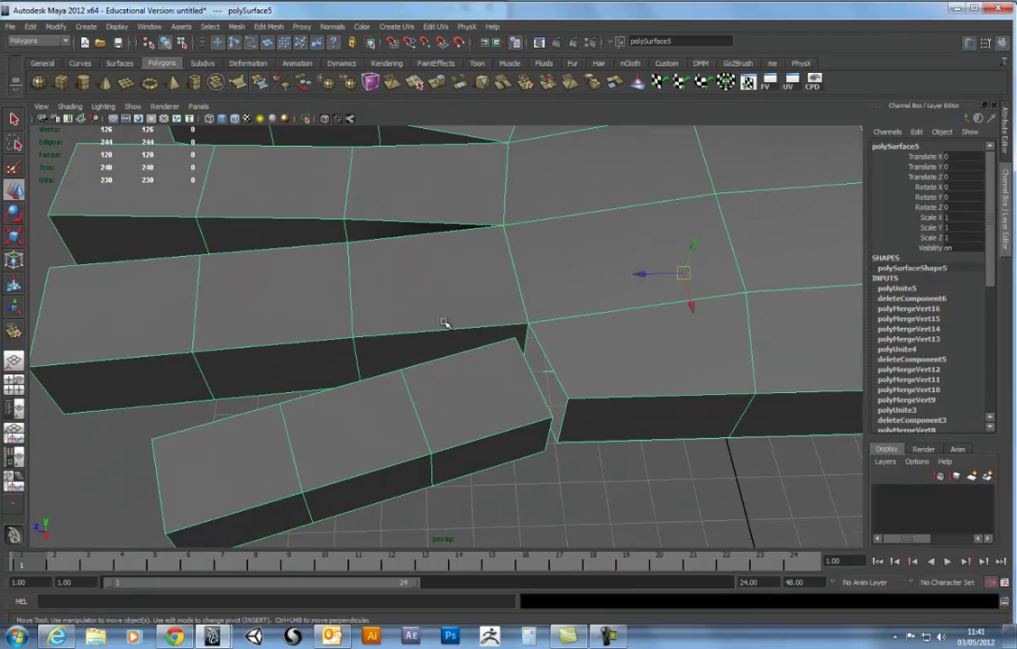
right_click_drag(482, 365, 502, 353, "shift")
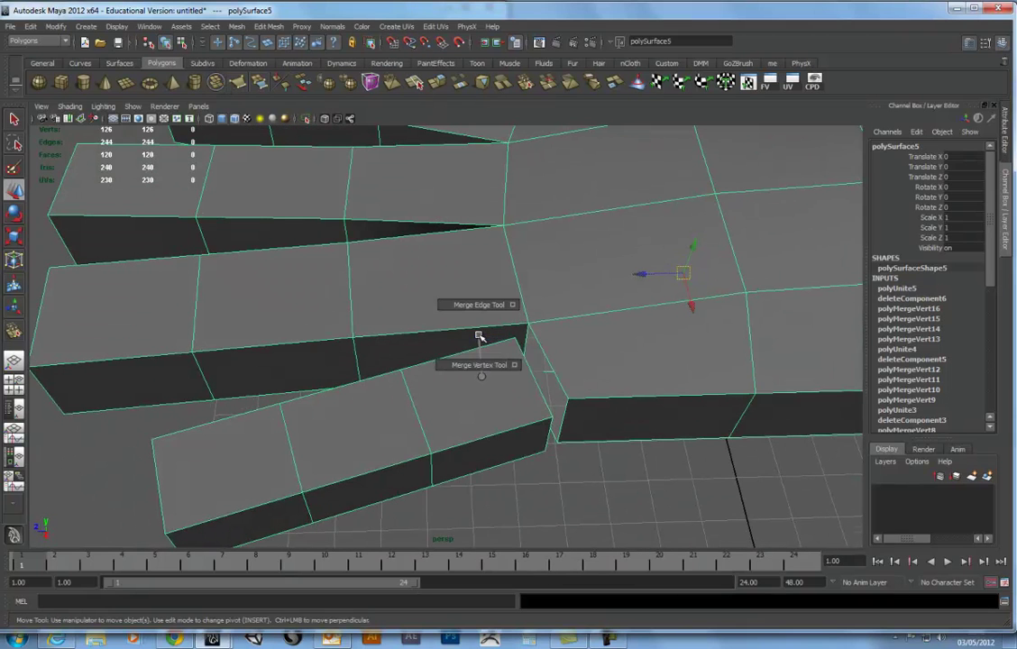
left_click_drag(527, 326, 526, 324)
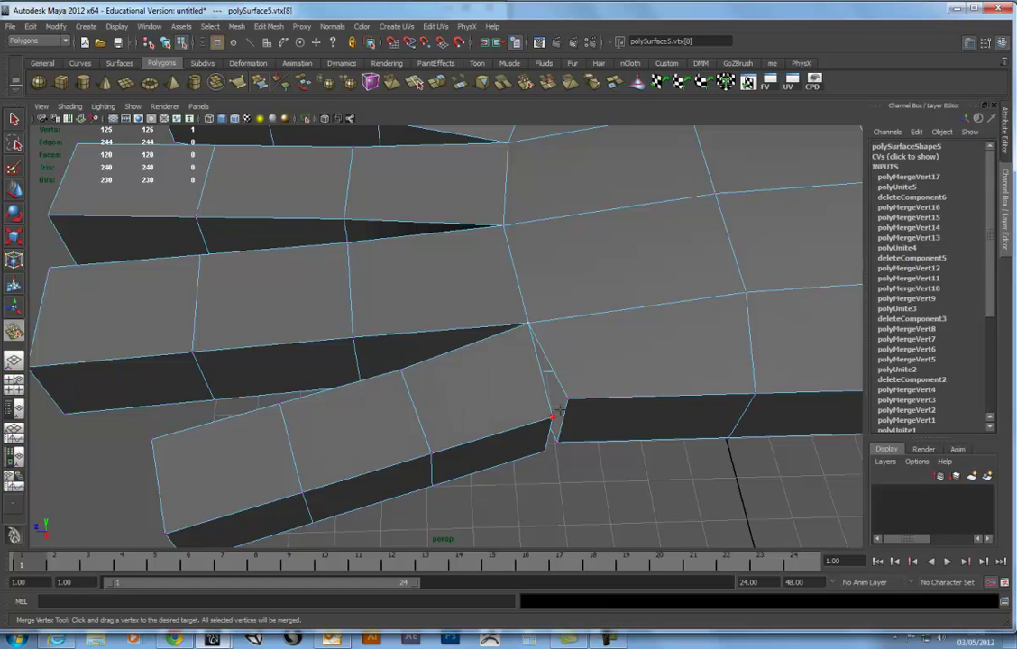
left_click_drag(559, 409, 567, 398)
mouse_move(543, 453)
left_mouse_down()
mouse_move(568, 399)
mouse_move(552, 374)
mouse_move(549, 293)
left_mouse_up()
left_click_drag(521, 309, 576, 397, "alt")
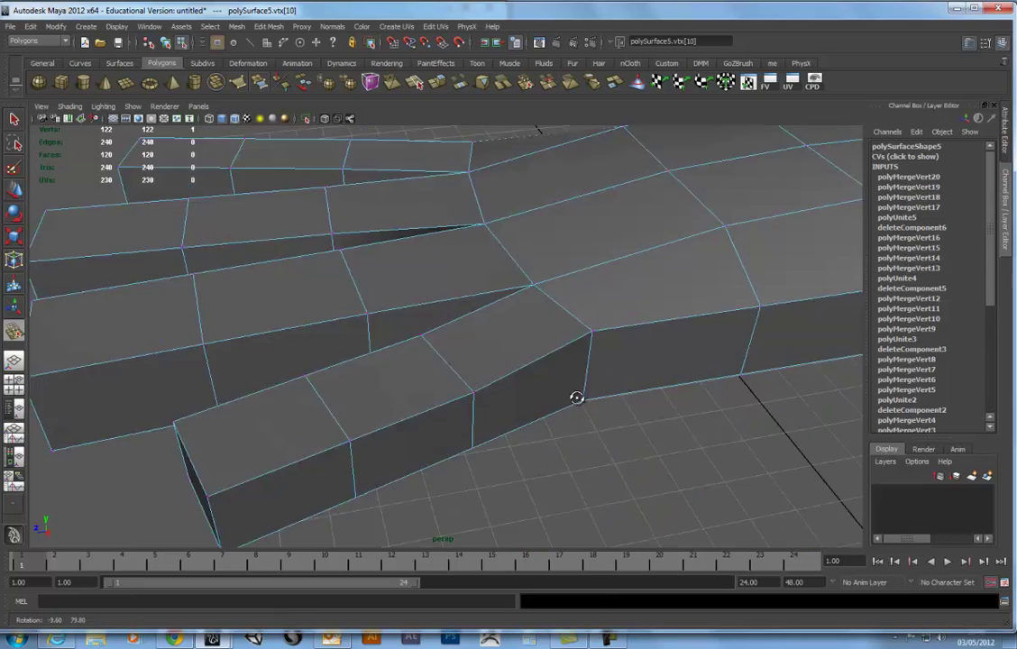
key("F8")
key("w")
left_click_drag(685, 272, 400, 289, "alt")
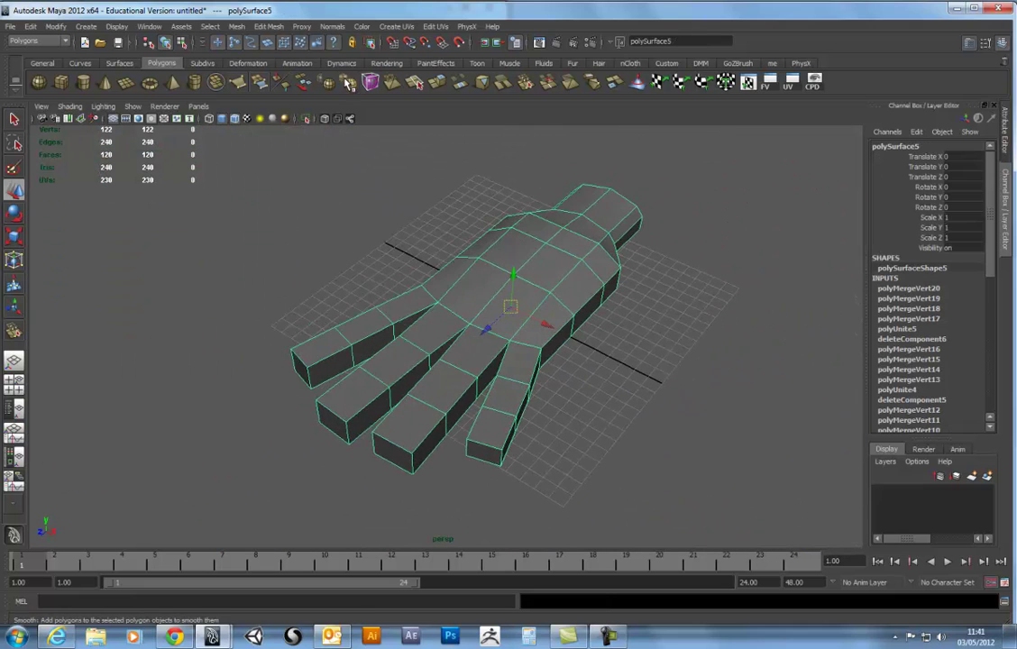
Step: Preview the hand smoothed, then revert it to the low-poly mesh
left_click(348, 82)
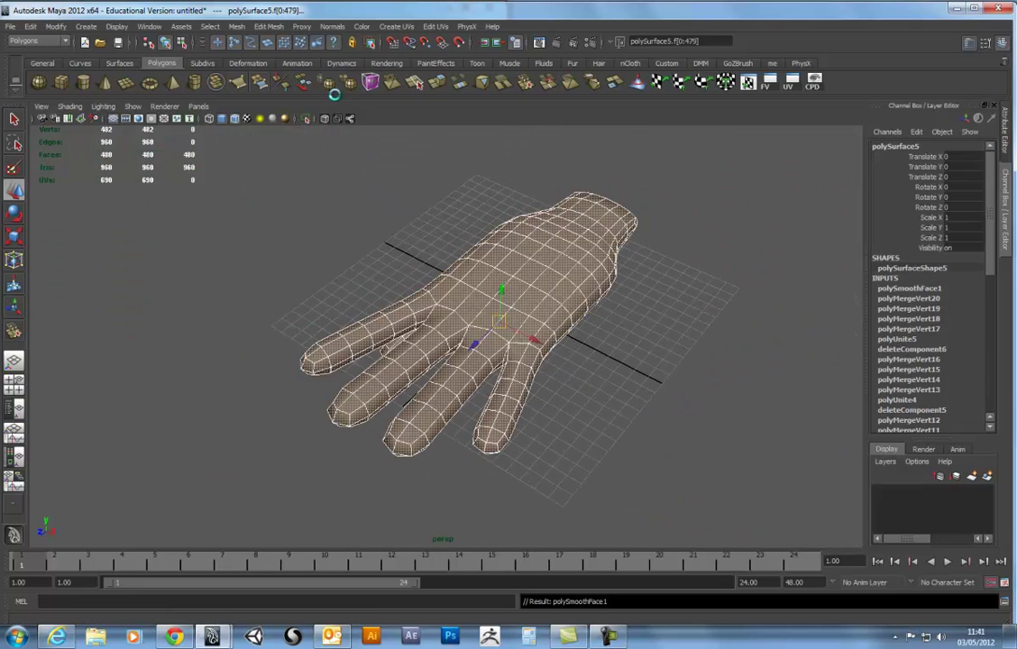
left_click(373, 282)
mouse_move(334, 275)
left_mouse_down("alt")
mouse_move(502, 150)
mouse_move(487, 140)
mouse_move(487, 106)
mouse_move(487, 215)
mouse_move(446, 277)
mouse_move(448, 263)
mouse_move(488, 284)
mouse_move(393, 200)
mouse_move(406, 424)
left_mouse_up("alt")
key("1")
Step: Select the vertices at the thumb's base and adjust them with rotate and move
key("F8")
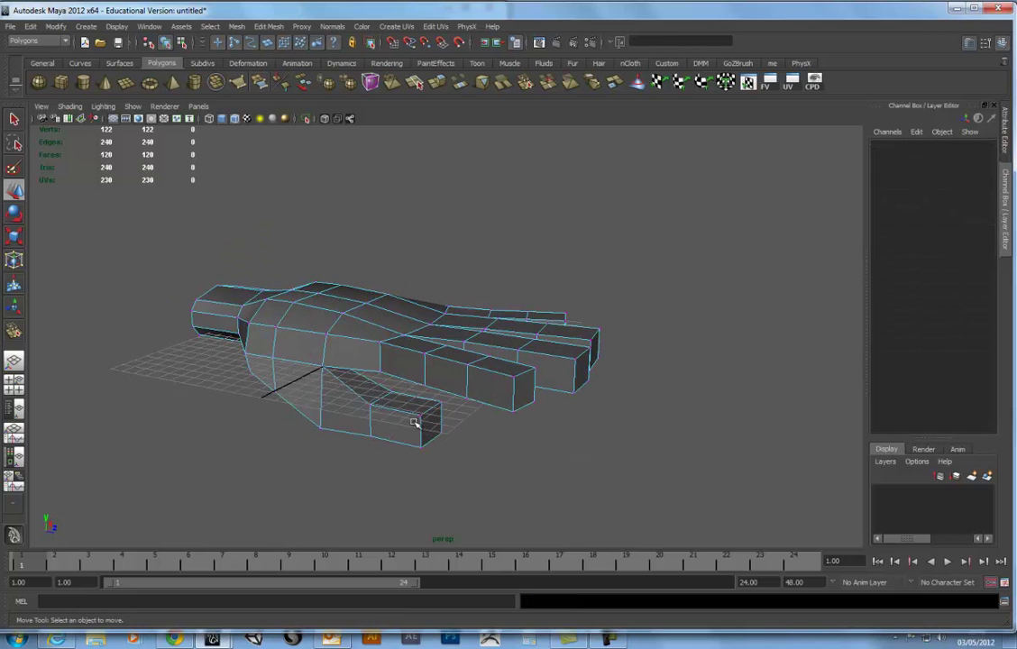
mouse_move(361, 393)
left_mouse_down()
mouse_move(454, 499)
mouse_move(443, 446)
mouse_move(429, 461)
mouse_move(437, 440)
mouse_move(416, 356)
mouse_move(421, 336)
mouse_move(534, 445)
mouse_move(474, 445)
mouse_move(427, 461)
mouse_move(397, 452)
mouse_move(334, 381)
mouse_move(438, 423)
mouse_move(442, 454)
mouse_move(404, 397)
left_mouse_up()
key("e")
key("w")
Step: Rotate the thumb vertices, then rotate the eight thumb faces to angle the thumb down
key("e")
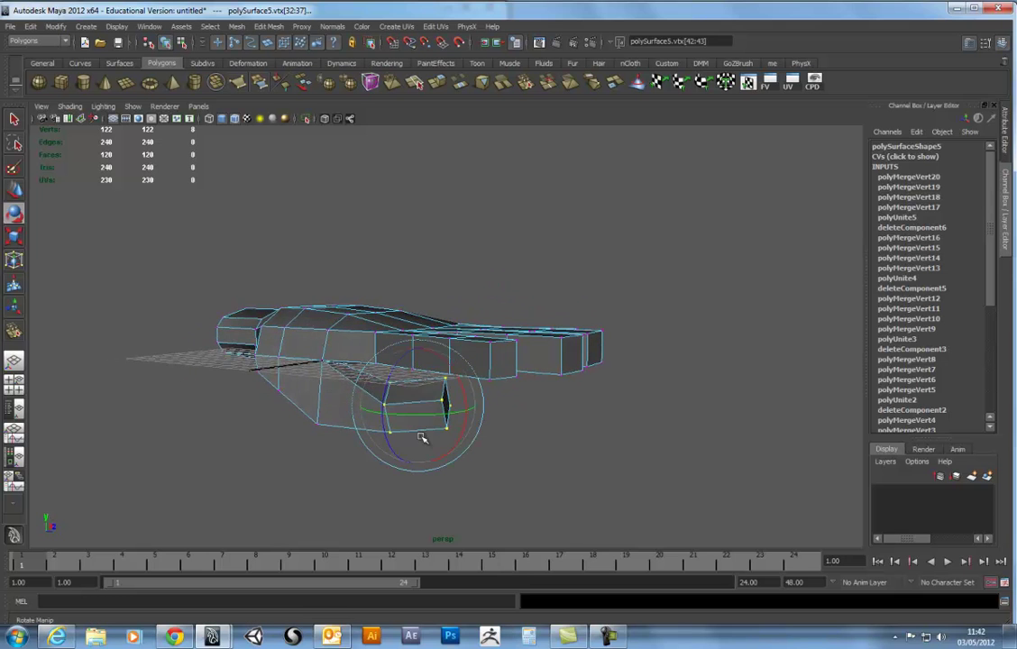
left_click_drag(379, 438, 313, 422, "alt")
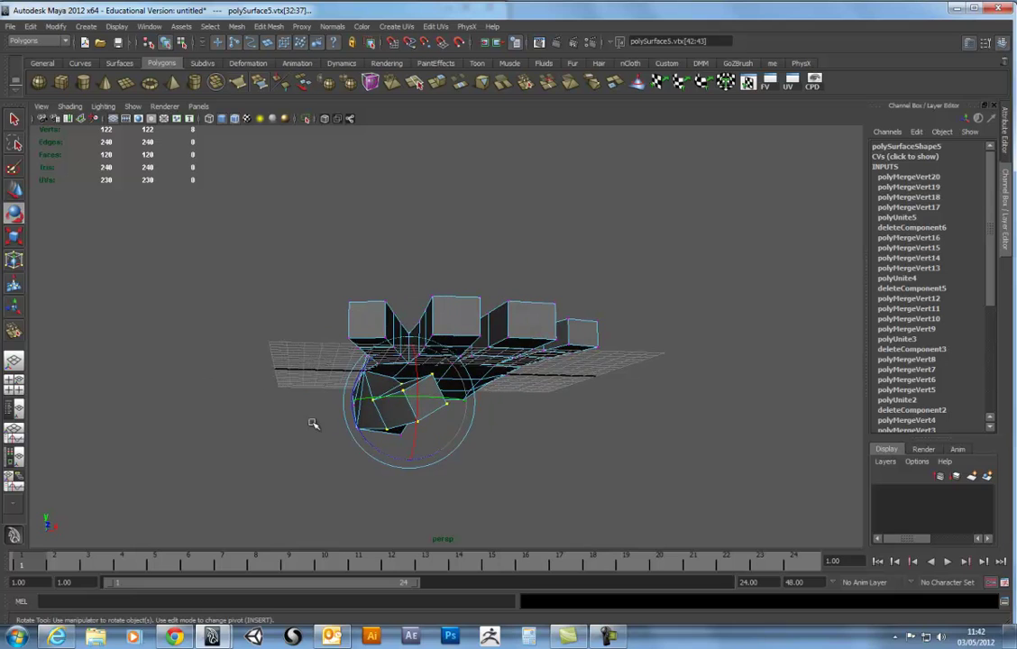
key("w")
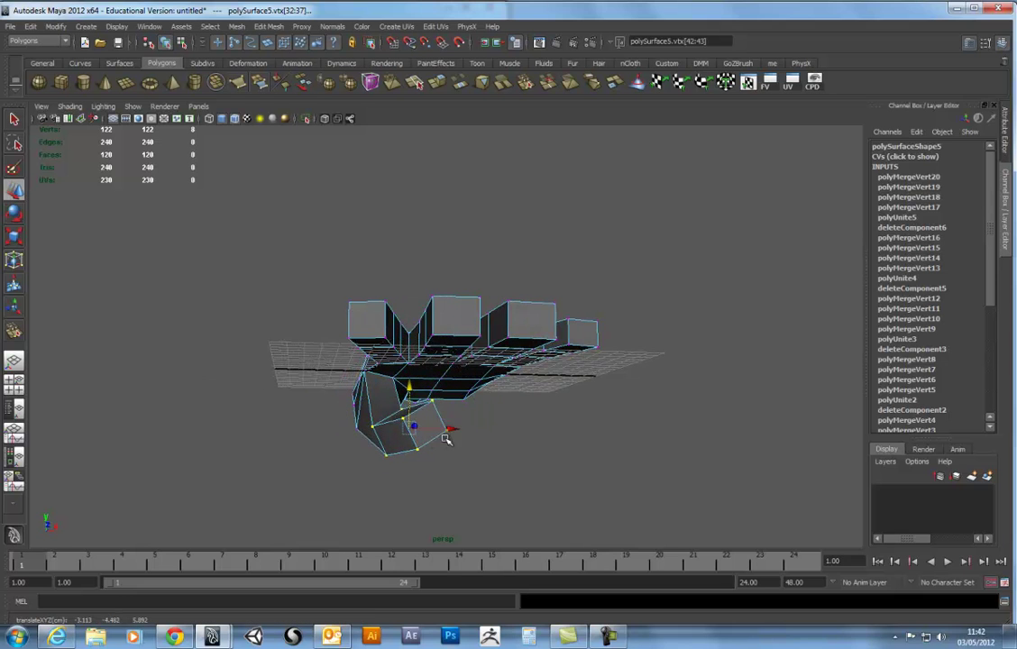
key("e")
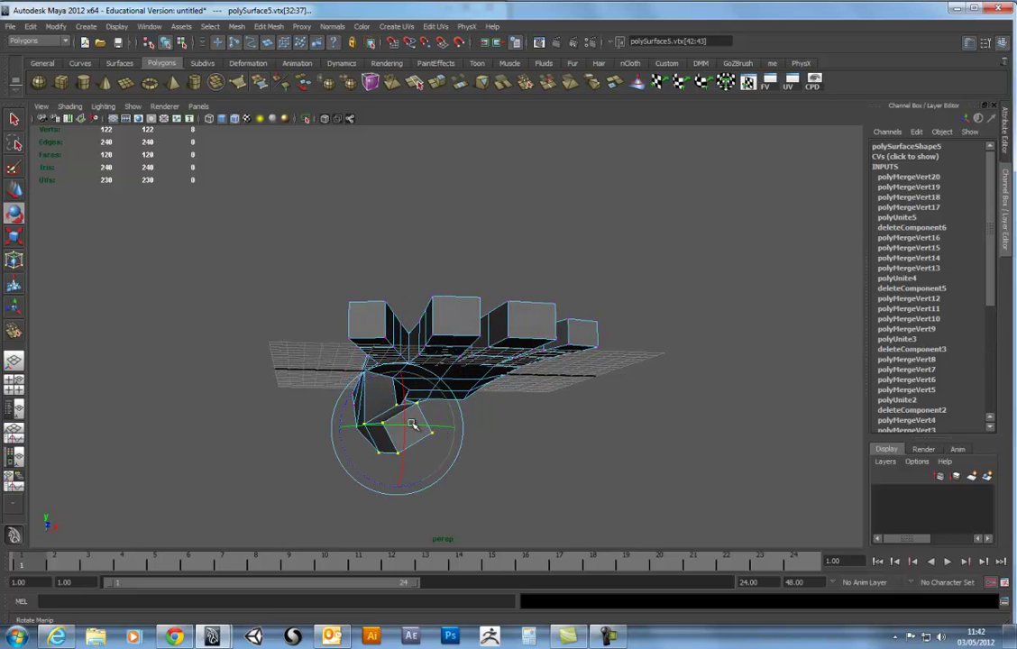
mouse_move(409, 432)
left_mouse_down("alt")
mouse_move(452, 470)
mouse_move(547, 425)
mouse_move(553, 325)
mouse_move(517, 295)
mouse_move(545, 302)
mouse_move(480, 317)
left_mouse_up("alt")
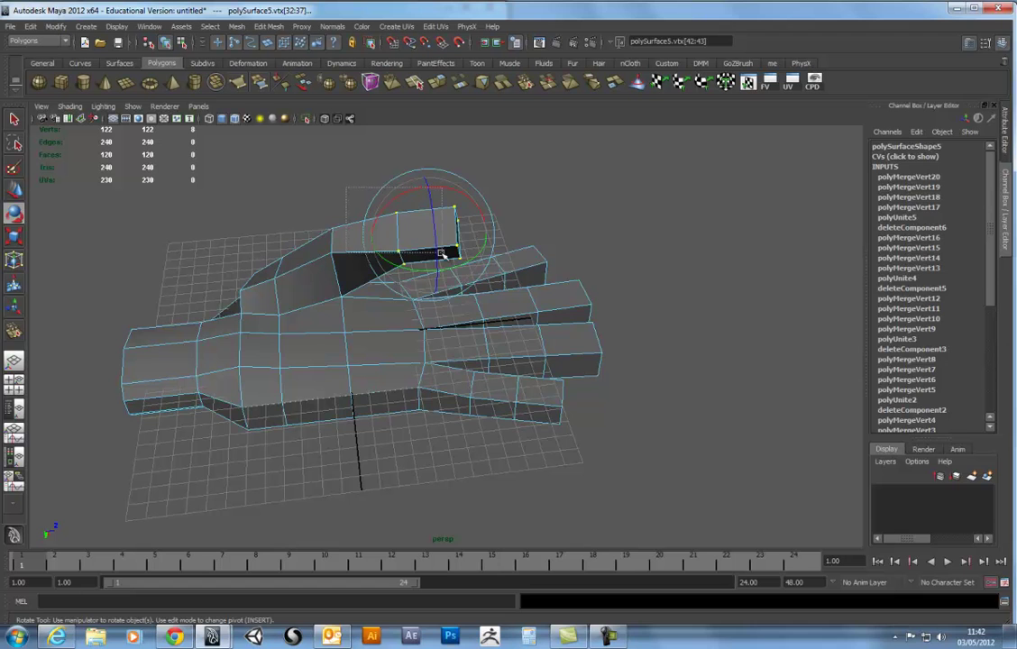
left_click_drag(397, 216, 311, 237)
mouse_move(465, 312)
left_mouse_down("alt")
mouse_move(439, 431)
mouse_move(454, 453)
mouse_move(386, 442)
mouse_move(409, 420)
mouse_move(407, 400)
mouse_move(351, 397)
mouse_move(365, 380)
left_mouse_up("alt")
key("e")
mouse_move(365, 436)
left_mouse_down()
mouse_move(356, 443)
mouse_move(363, 420)
mouse_move(425, 363)
mouse_move(443, 377)
mouse_move(267, 339)
mouse_move(256, 295)
left_mouse_up()
Step: Select two thumb edges and shift them slightly sideways into a more natural position
right_click_drag(292, 296, 341, 242)
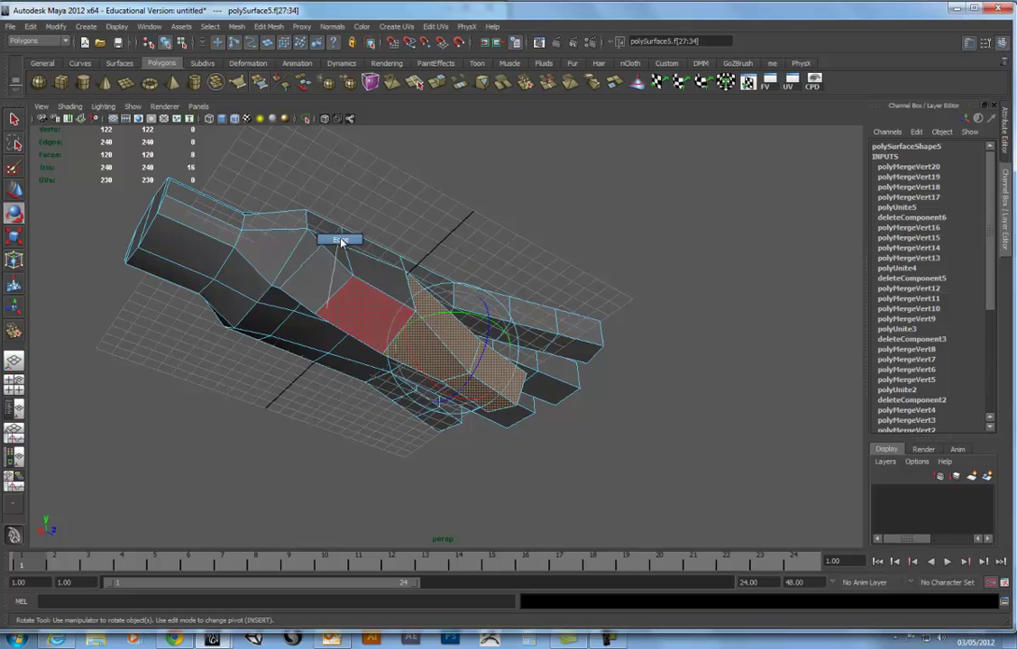
mouse_move(338, 290)
left_mouse_down("alt")
mouse_move(337, 391)
mouse_move(354, 451)
mouse_move(470, 402)
mouse_move(482, 427)
mouse_move(481, 415)
left_mouse_up("alt")
left_click(341, 290)
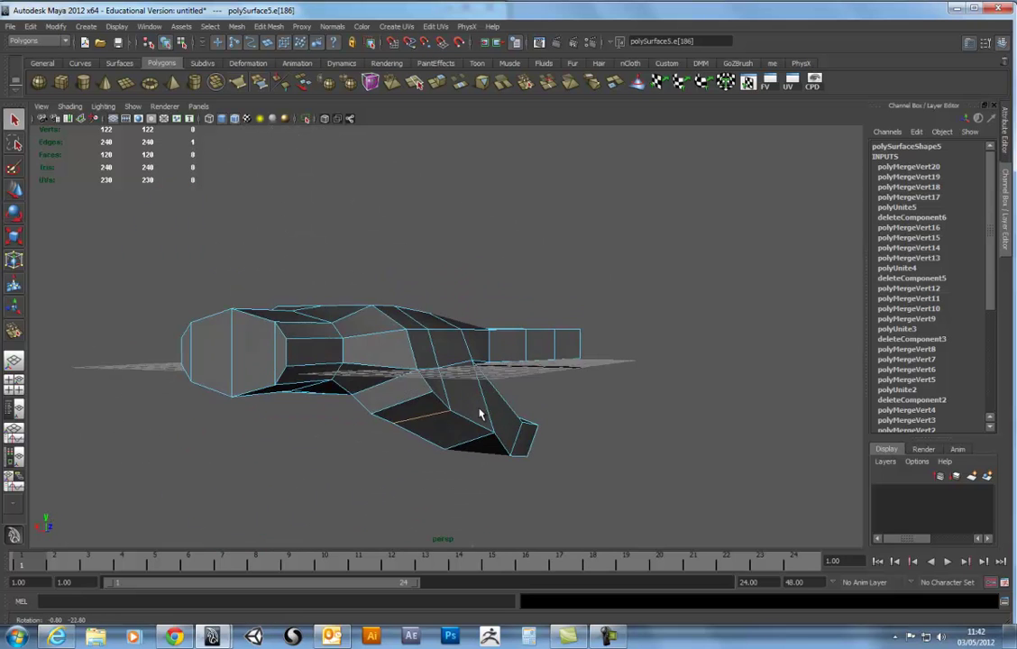
left_click(448, 397, "shift")
key("w")
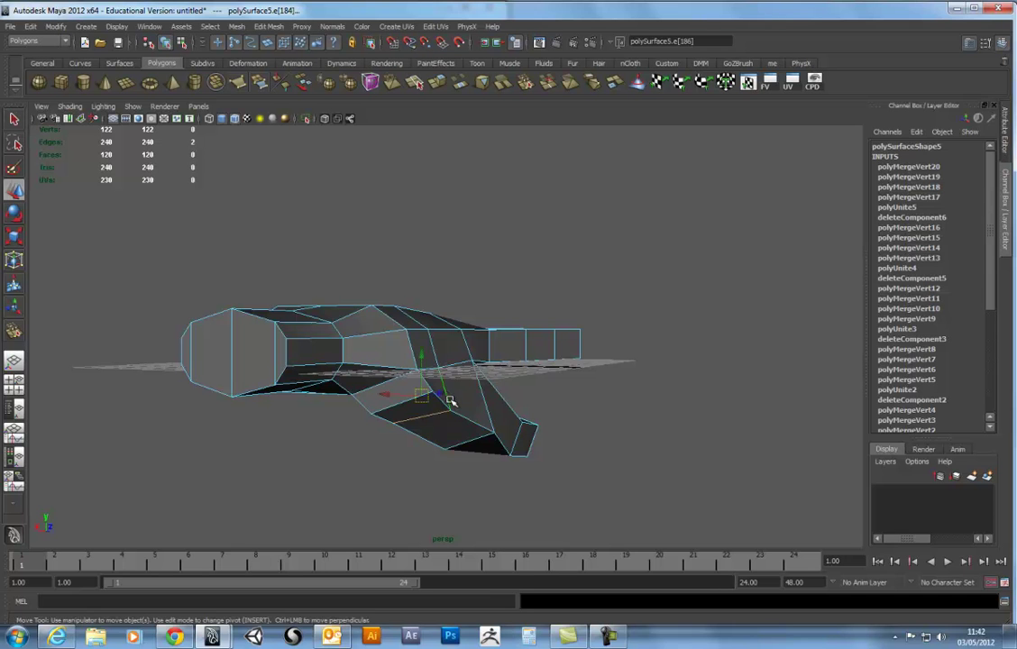
middle_click_drag(387, 397, 395, 397)
mouse_move(408, 405)
left_mouse_down("alt")
mouse_move(527, 316)
mouse_move(549, 330)
left_mouse_up("alt")
left_click(550, 330)
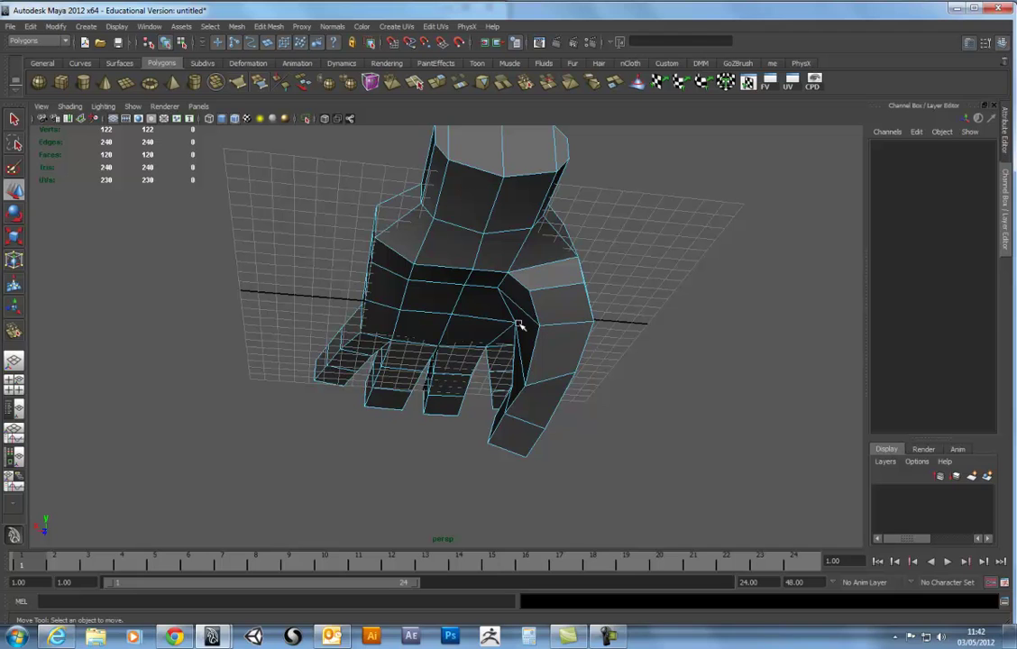
left_click(508, 322)
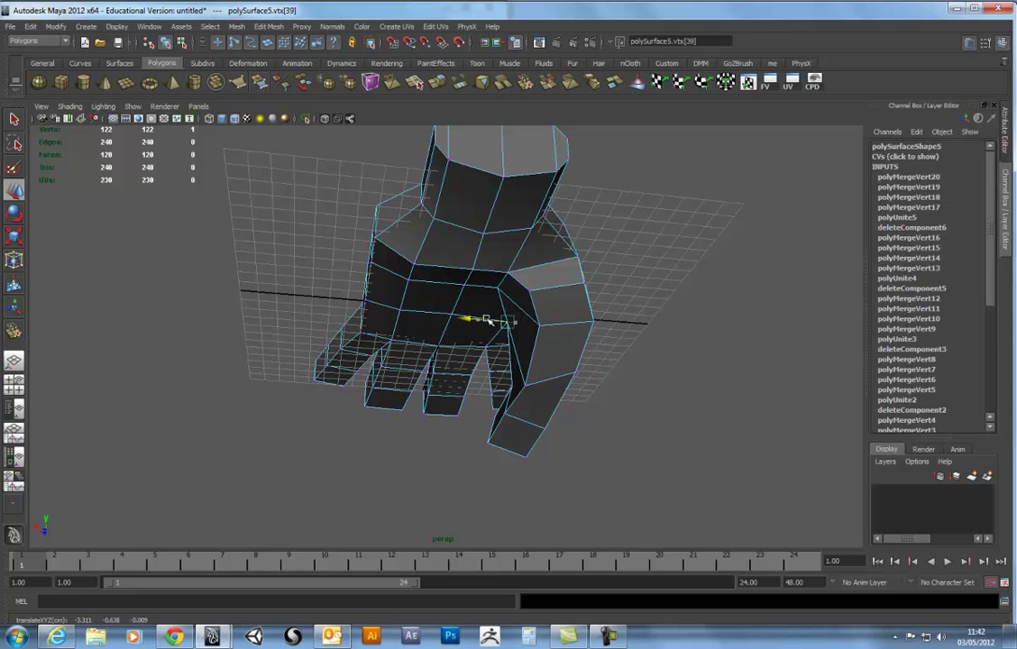
mouse_move(508, 317)
left_mouse_down("alt")
mouse_move(518, 313)
mouse_move(499, 295)
mouse_move(431, 295)
mouse_move(515, 332)
mouse_move(601, 332)
mouse_move(641, 284)
left_mouse_up("alt")
left_click(518, 313)
left_click(484, 300)
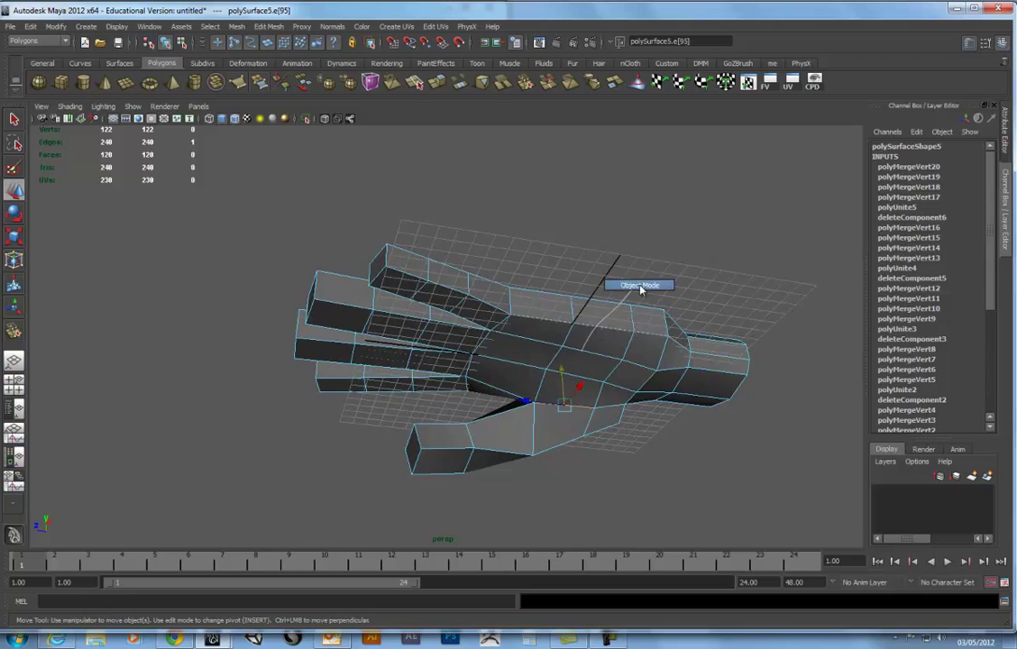
left_click(632, 320)
left_click(632, 319)
mouse_move(613, 341)
left_mouse_down("alt")
mouse_move(574, 399)
mouse_move(495, 382)
mouse_move(445, 408)
mouse_move(513, 404)
mouse_move(493, 398)
left_mouse_up("alt")
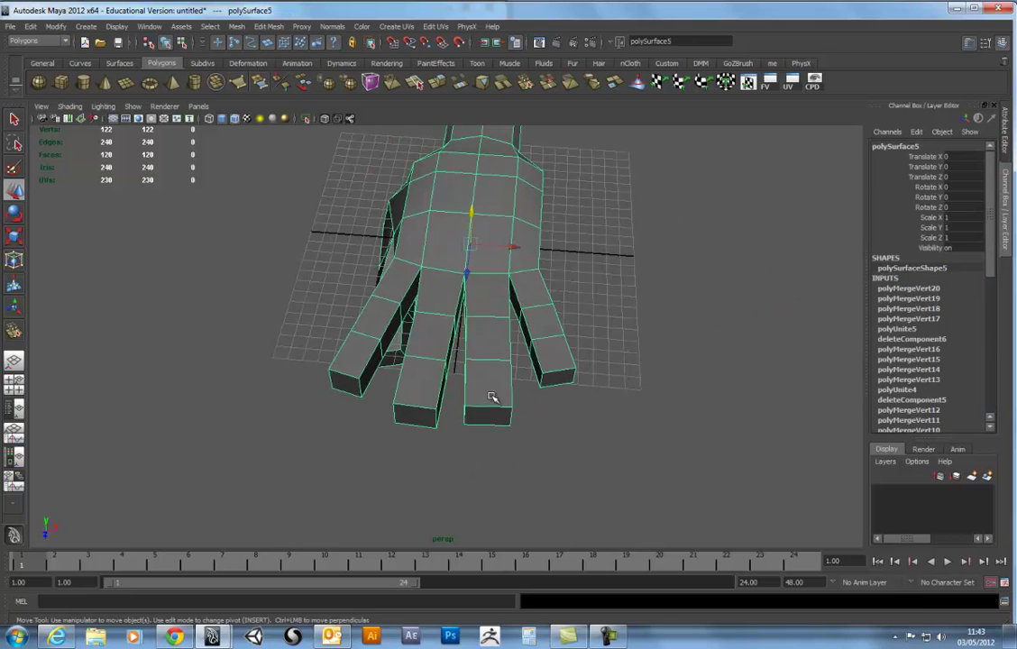
key("3")
left_click(631, 404)
mouse_move(631, 404)
left_mouse_down("alt")
mouse_move(540, 338)
mouse_move(582, 293)
mouse_move(664, 353)
mouse_move(483, 359)
mouse_move(548, 395)
mouse_move(504, 411)
mouse_move(390, 391)
mouse_move(536, 347)
mouse_move(596, 397)
mouse_move(490, 357)
mouse_move(407, 296)
left_mouse_up("alt")
left_click(536, 347)
scroll(606, 347, "up", 3)
key("1")
left_click(596, 397)
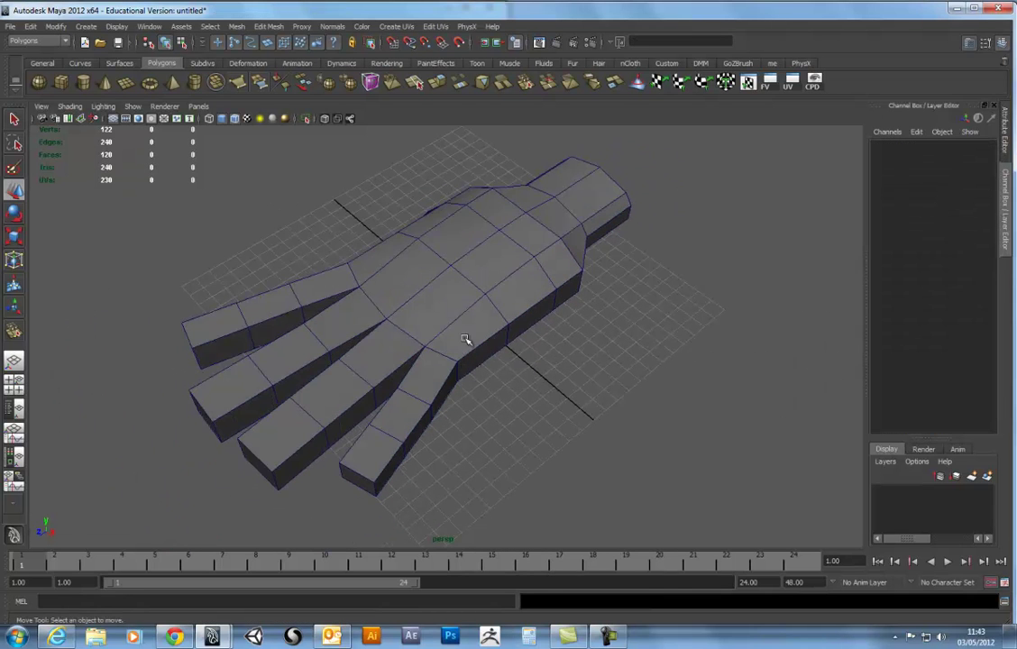
Step: Delete the hand's construction history and rename the mesh LeftHand
left_click(405, 275)
left_click(11, 26)
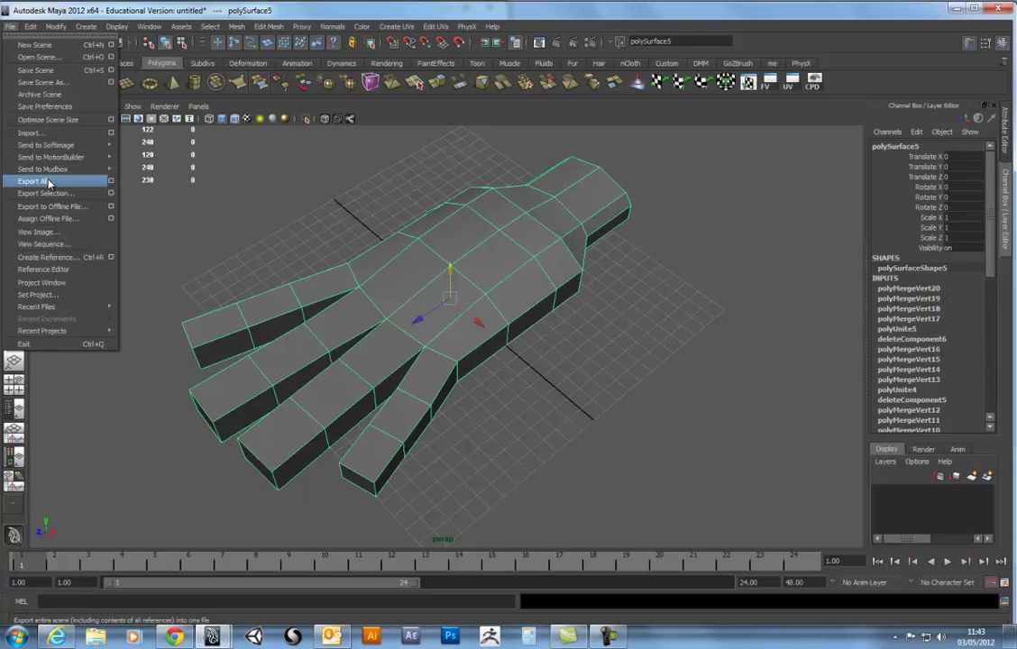
mouse_move(61, 157)
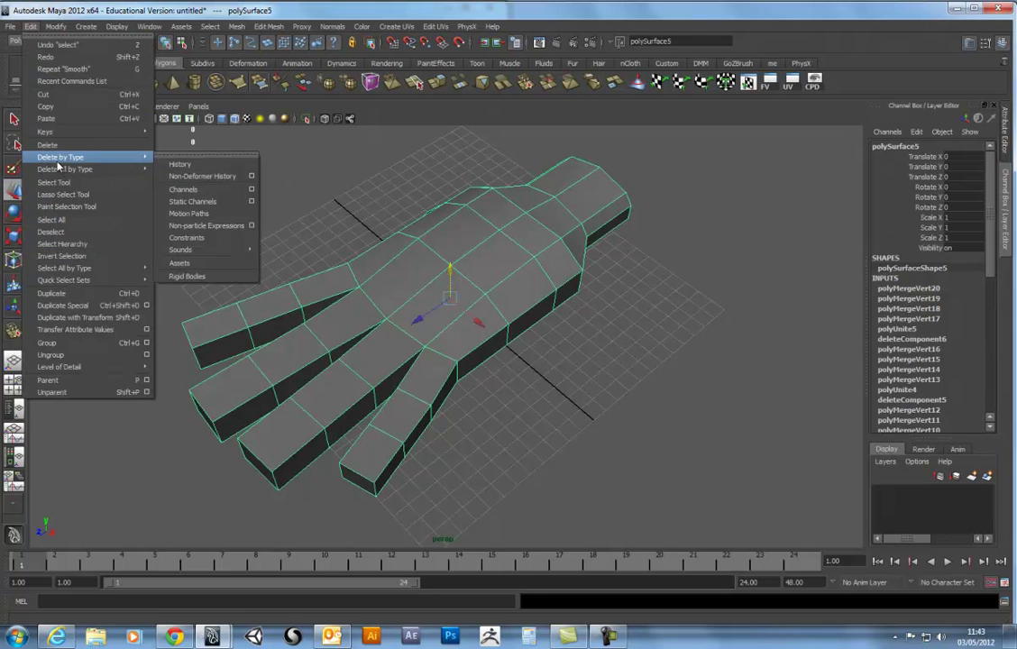
left_click(179, 164)
type("LeftHa")
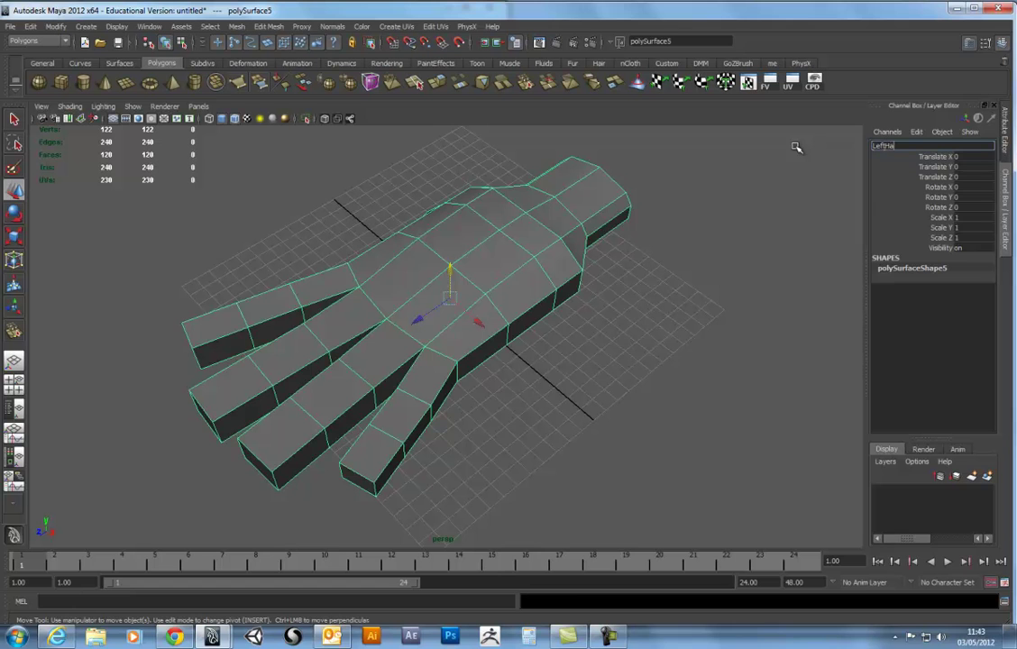
type("nd")
key("Return")
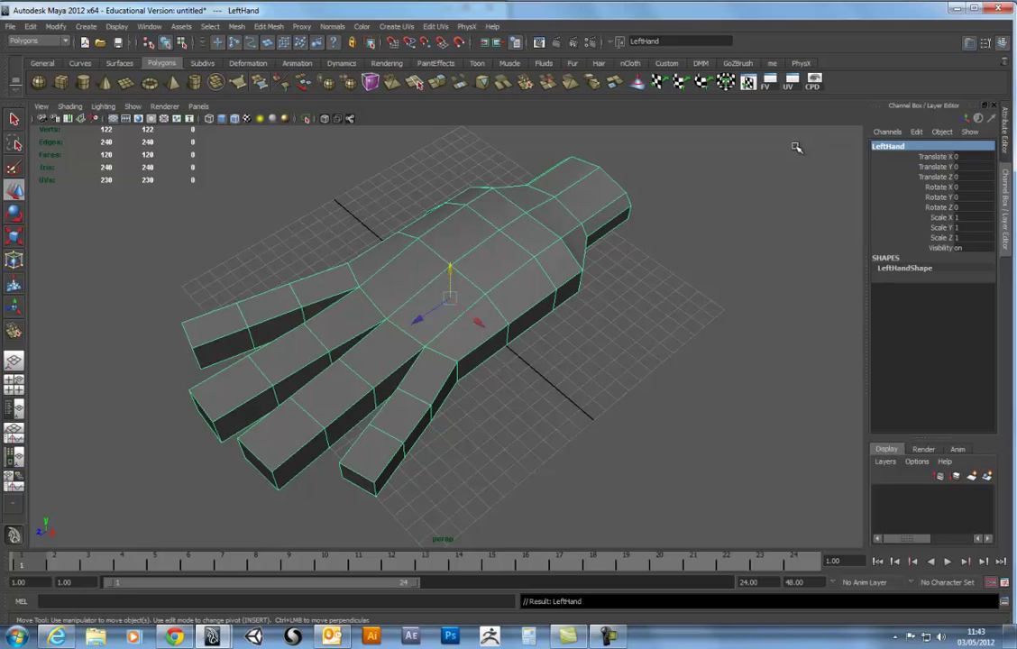
mouse_move(664, 318)
left_mouse_down("alt")
mouse_move(431, 291)
mouse_move(451, 257)
mouse_move(530, 268)
left_mouse_up("alt")
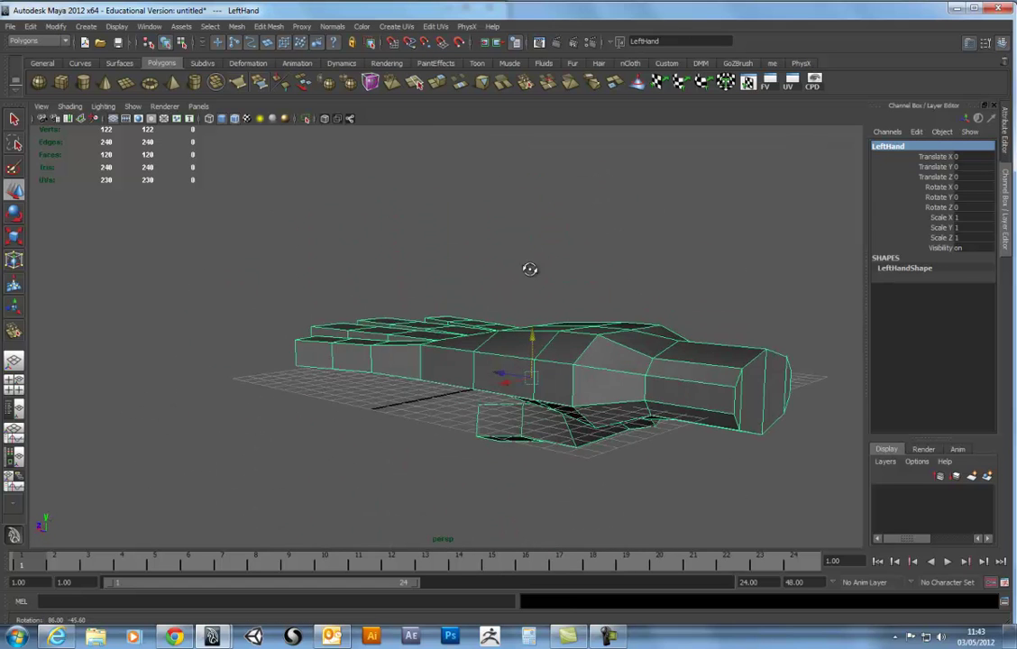
Step: Save the scene as LeftHand
left_click(10, 26)
left_click(40, 82)
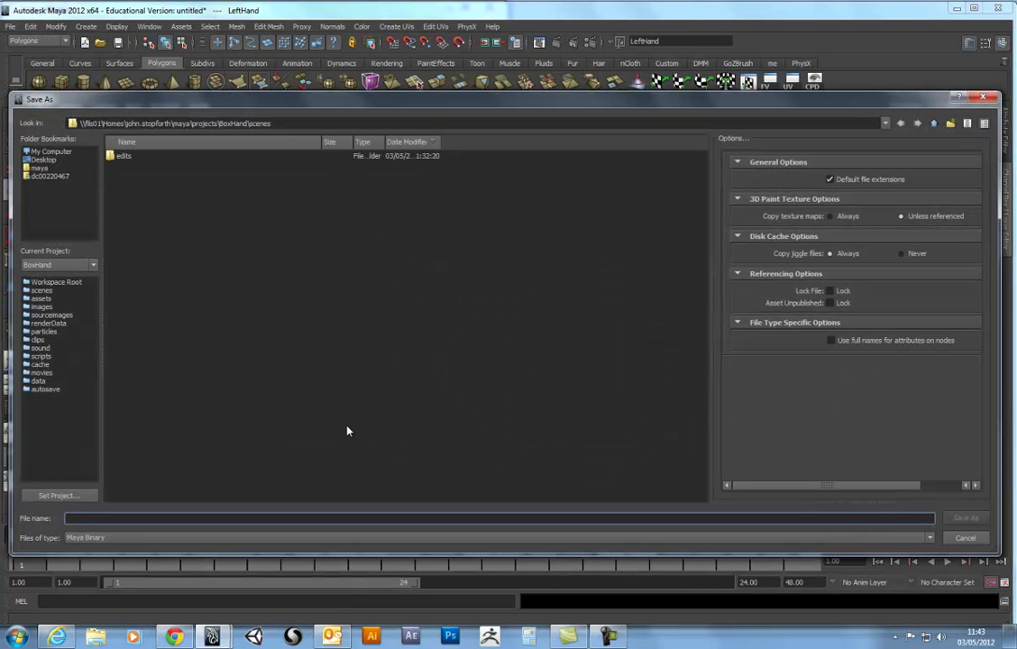
type("LeftHand")
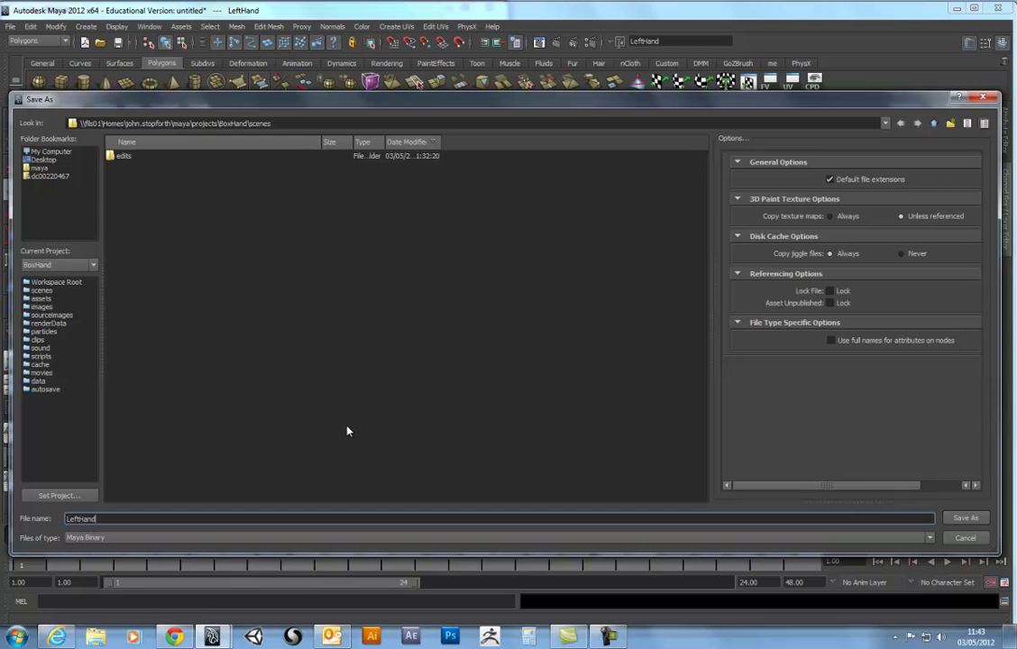
key("Return")
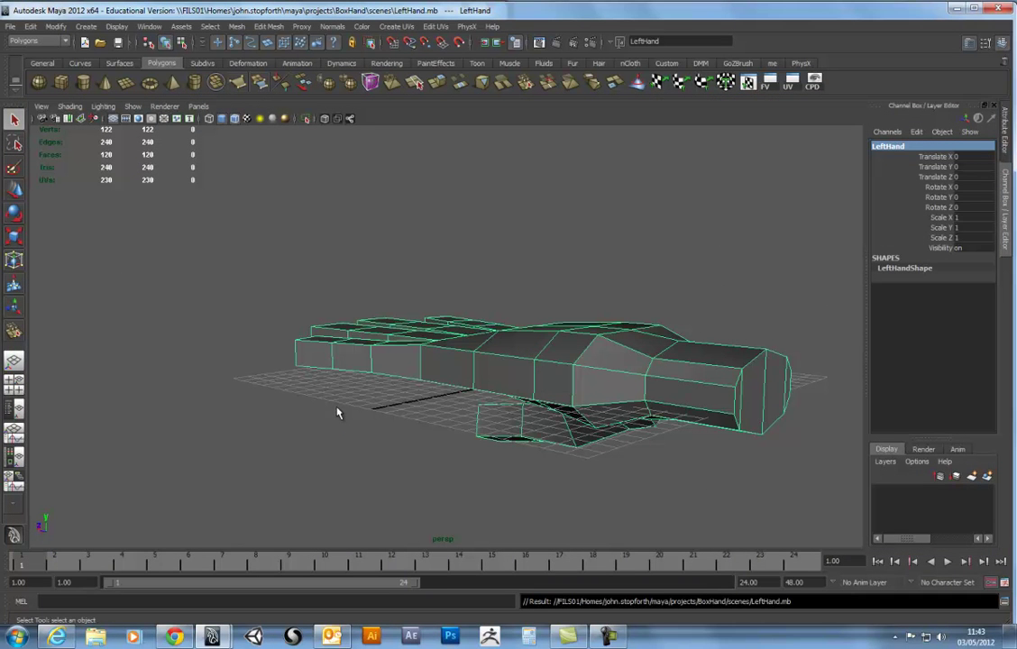